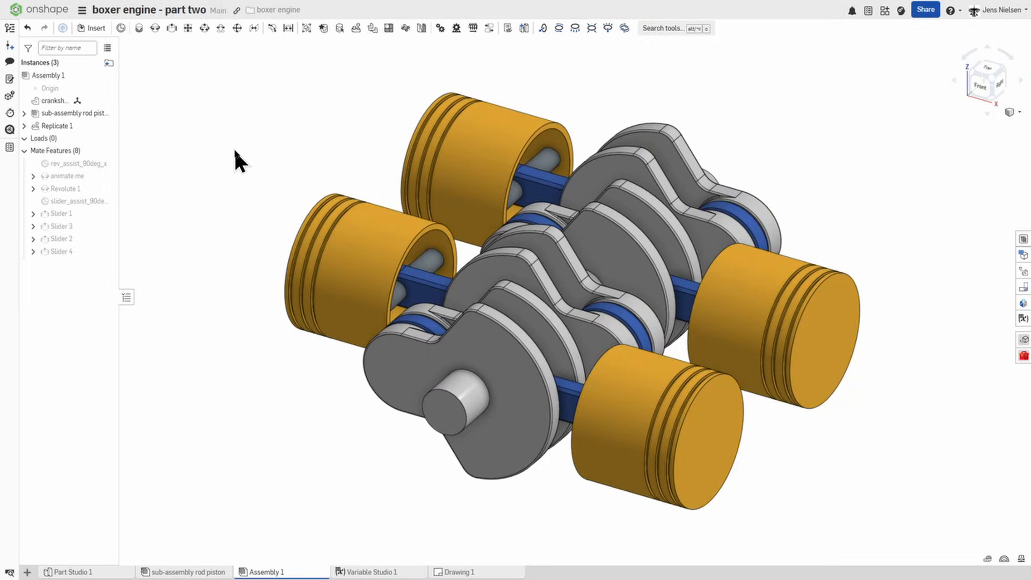
Step: Ask the AI Advisor "how do you set up a simulation"
left_click(10, 130)
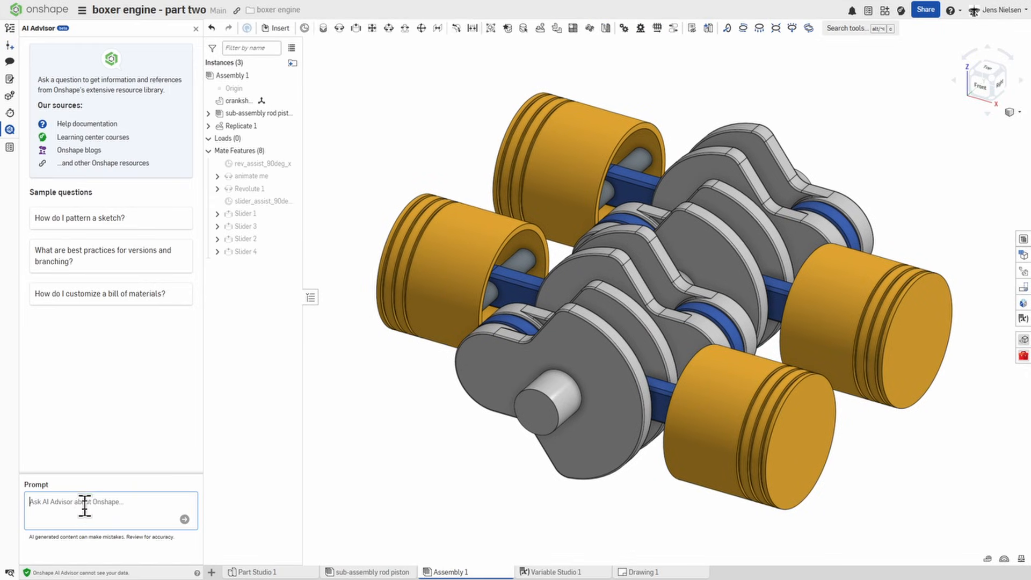
type("how do you se")
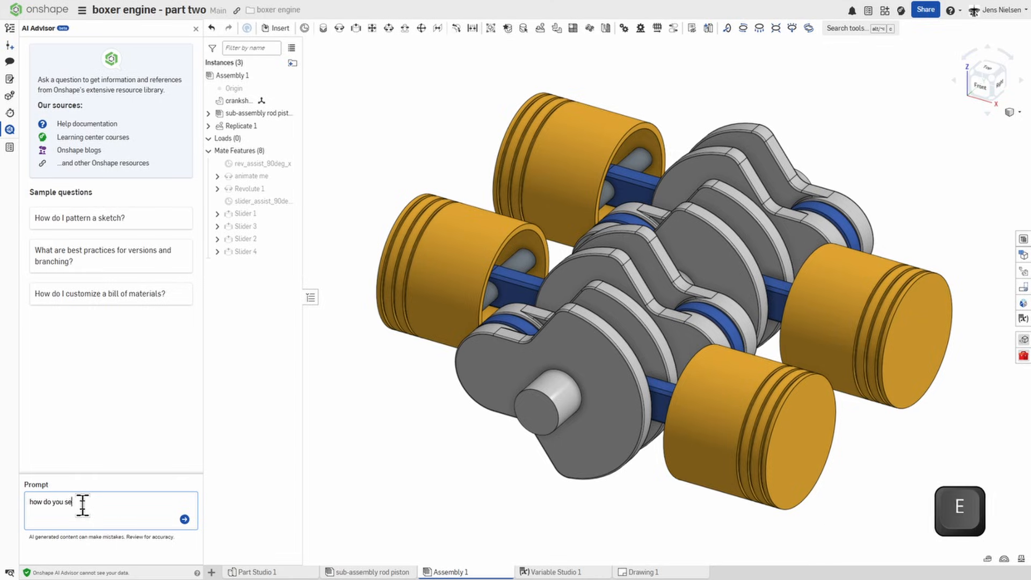
type("t up a simulation")
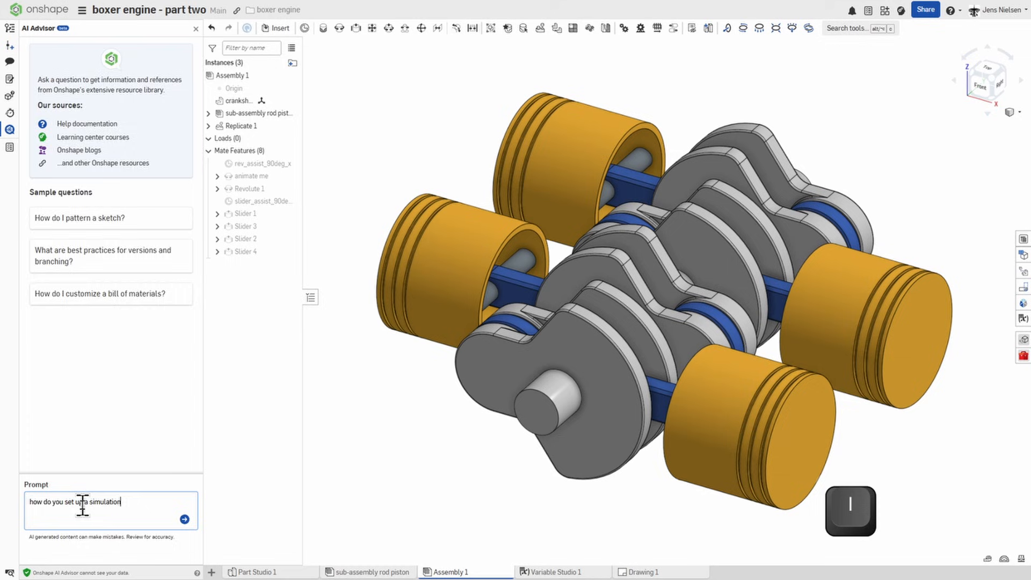
key("Return")
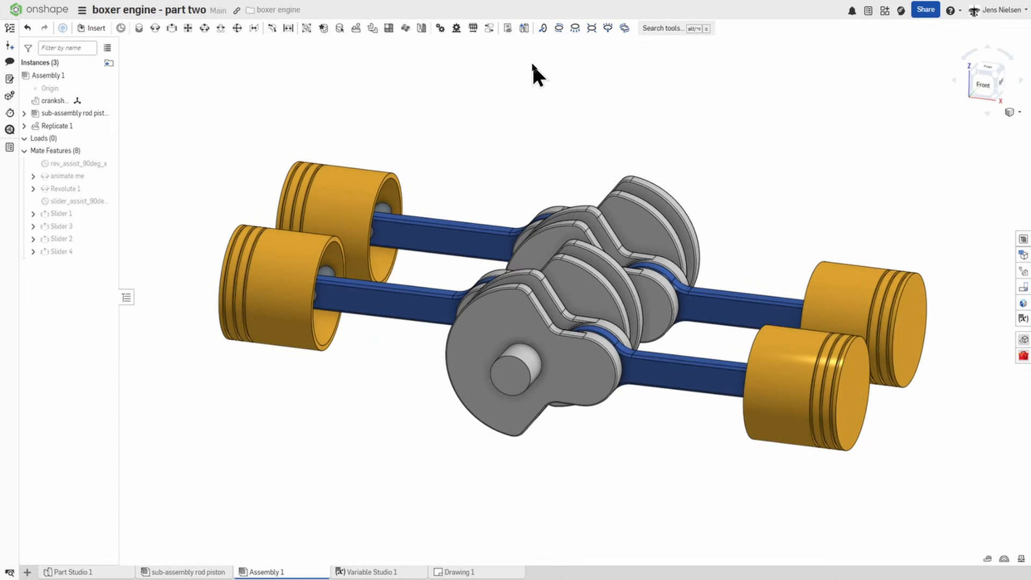
Step: Create a new Part Studio in the assembly's context, with its origin on the rev_assist_90deg_x mate connector at the crankshaft's front end
left_click(524, 29)
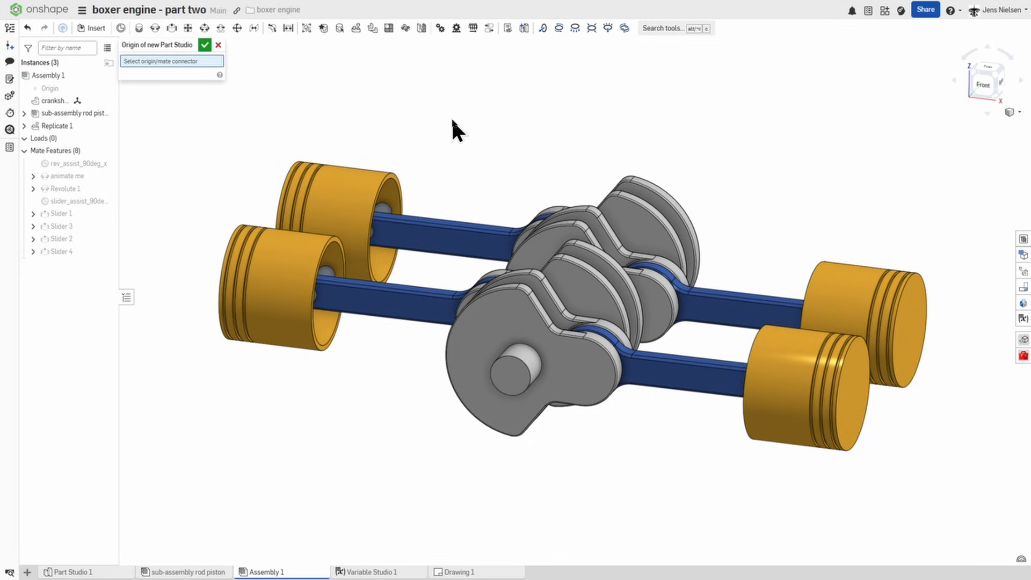
key("k")
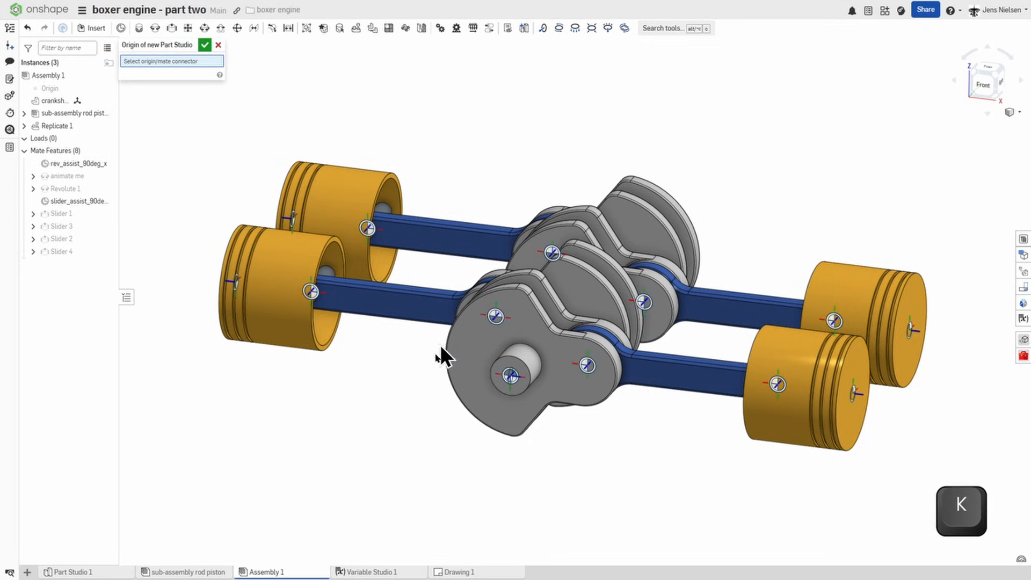
left_click(510, 376)
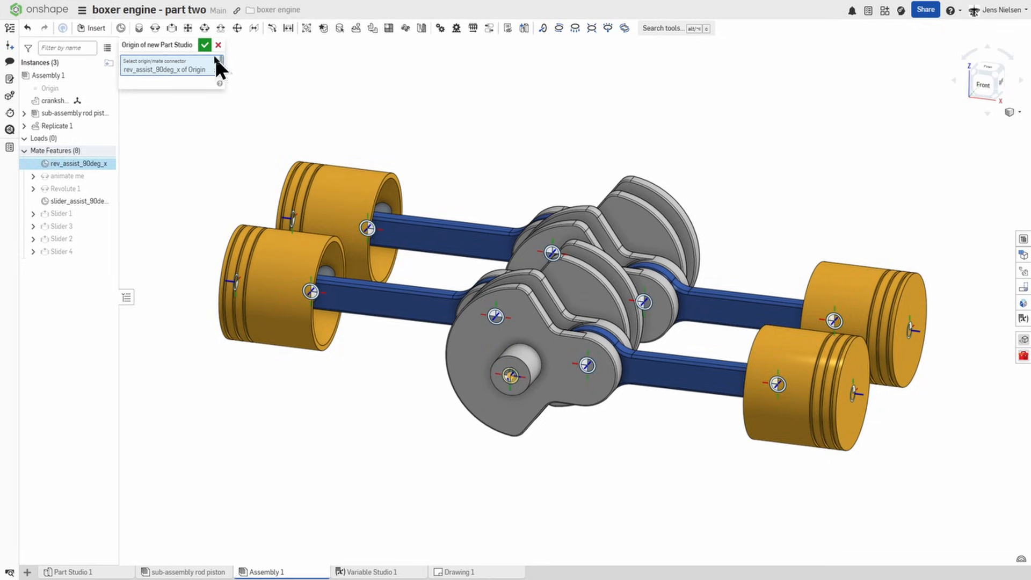
left_click(204, 44)
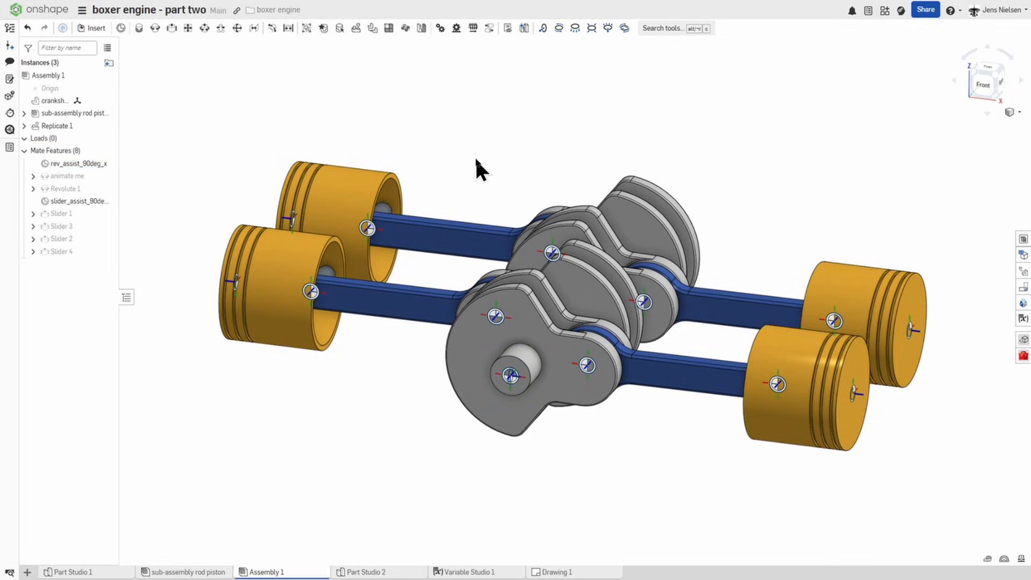
key("k")
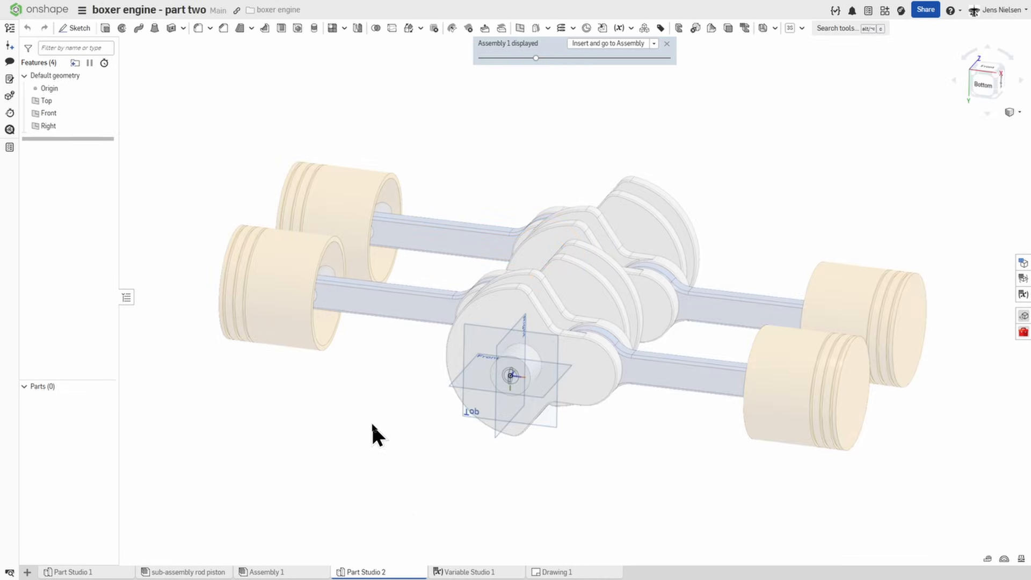
Step: Start a sketch on the Top plane of the new Part Studio
right_click_drag(646, 425, 631, 423)
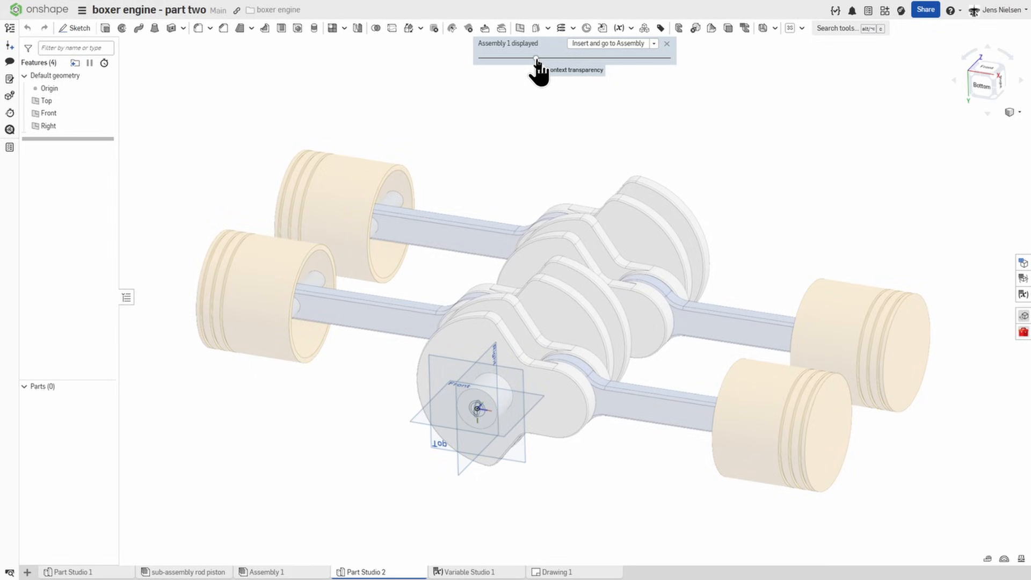
mouse_move(536, 58)
left_mouse_down()
mouse_move(632, 58)
mouse_move(542, 63)
left_mouse_up()
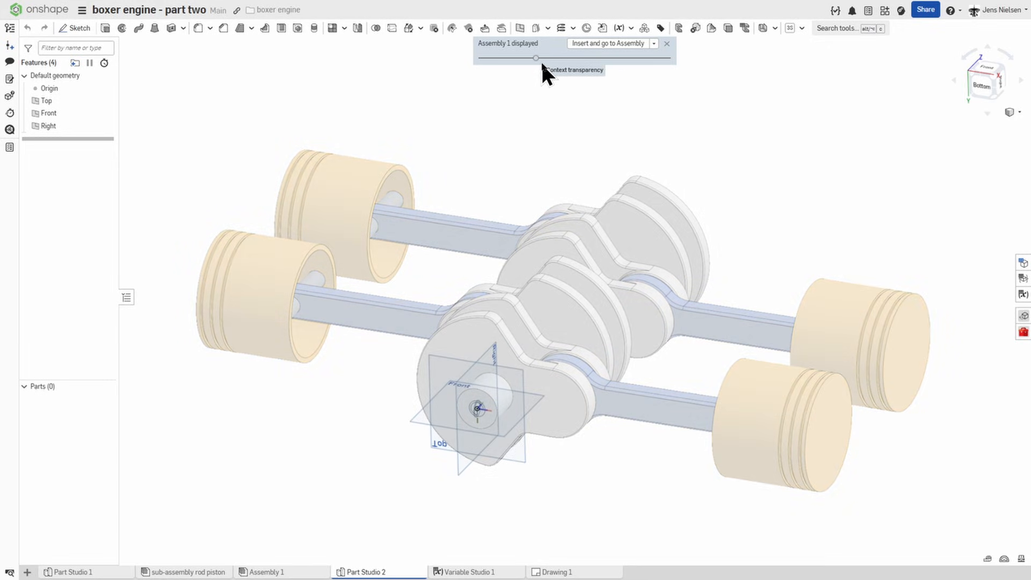
right_click_drag(685, 143, 726, 160)
key("s")
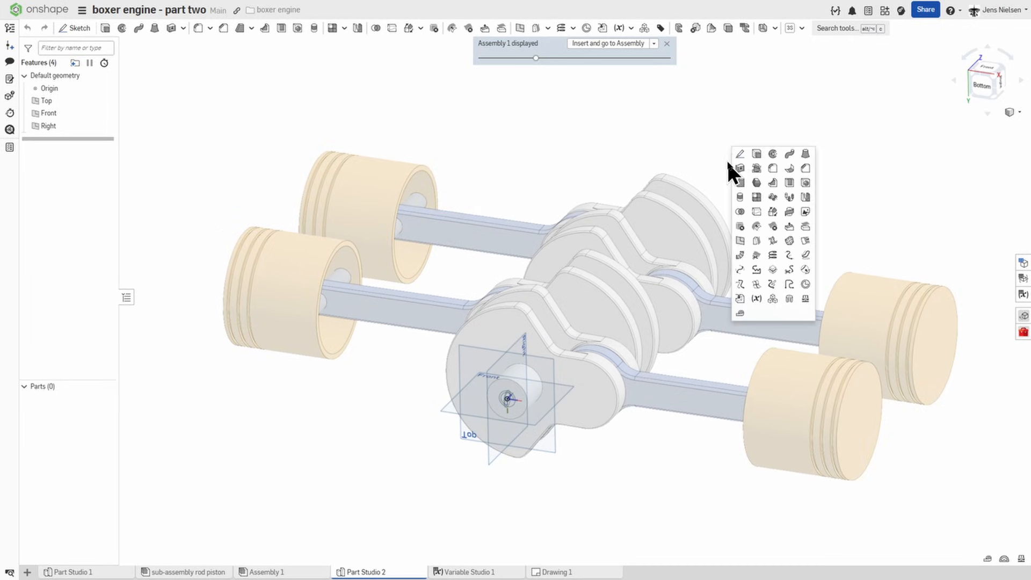
left_click(738, 155)
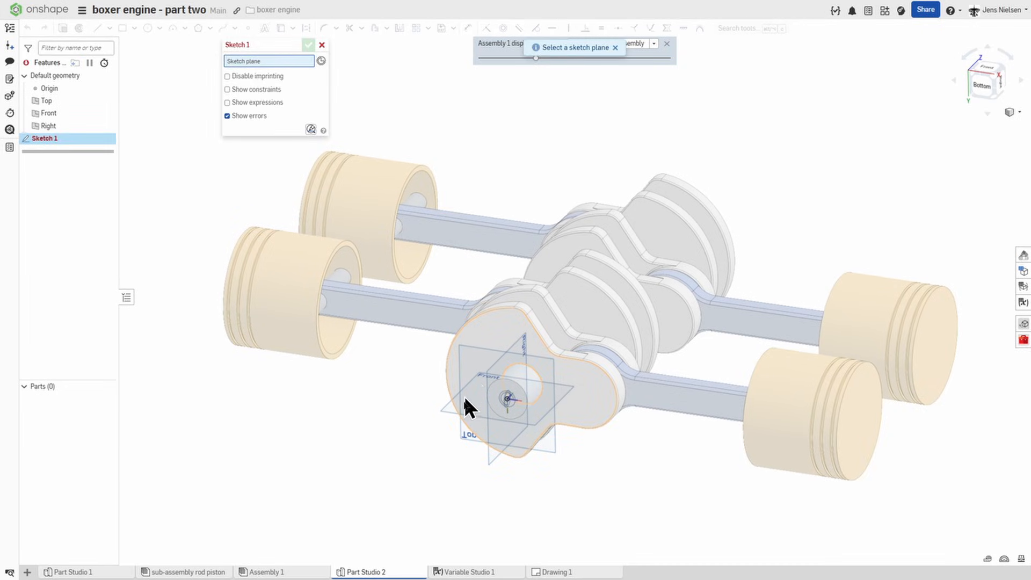
left_click(468, 436)
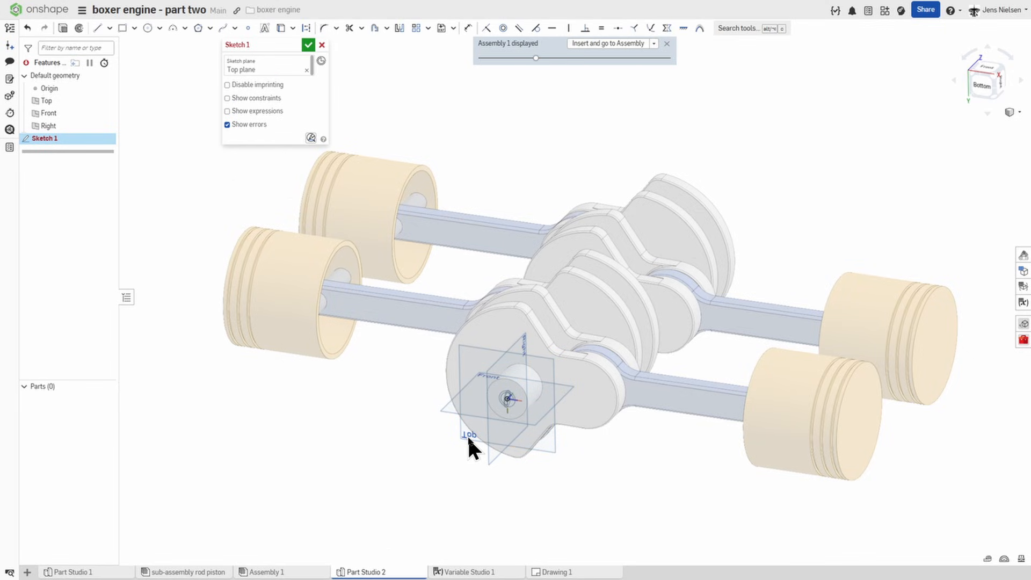
Step: Project the crankshaft's front shaft circle, the front crank web's rounded edge and the adjacent piston's outer face edge into the sketch
key("u")
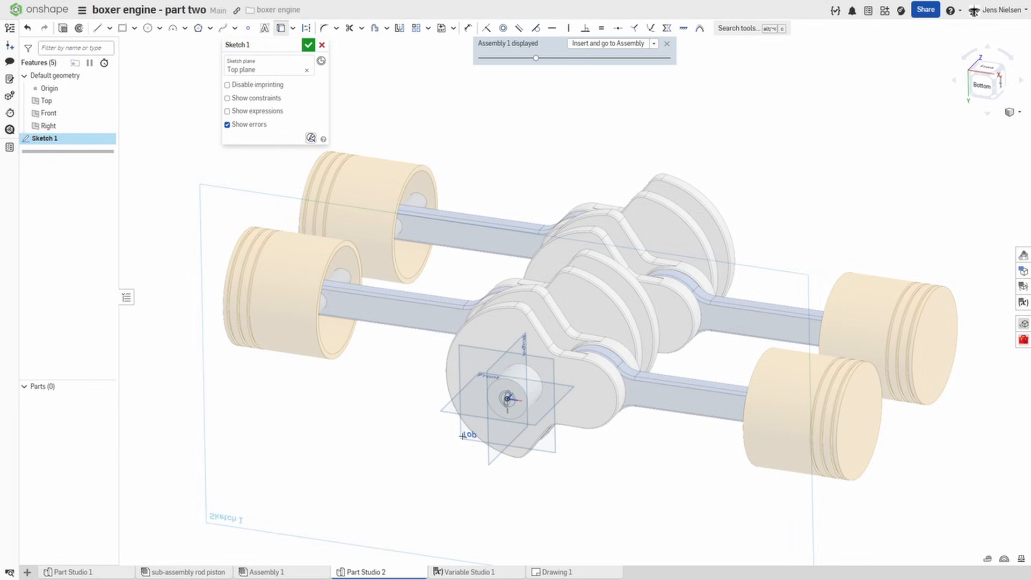
left_click(529, 397)
scroll(646, 466, "up", 3)
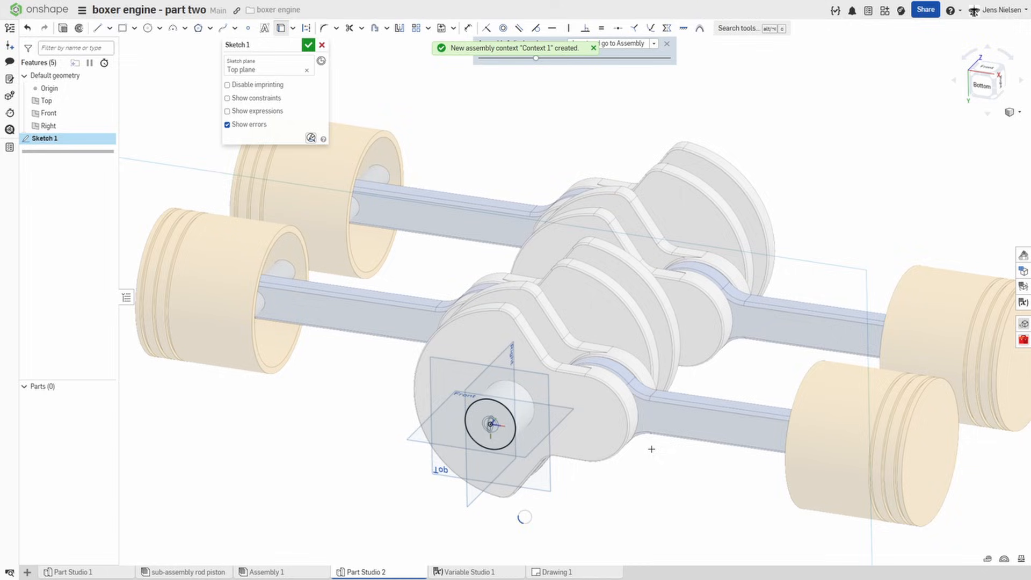
left_click(633, 427)
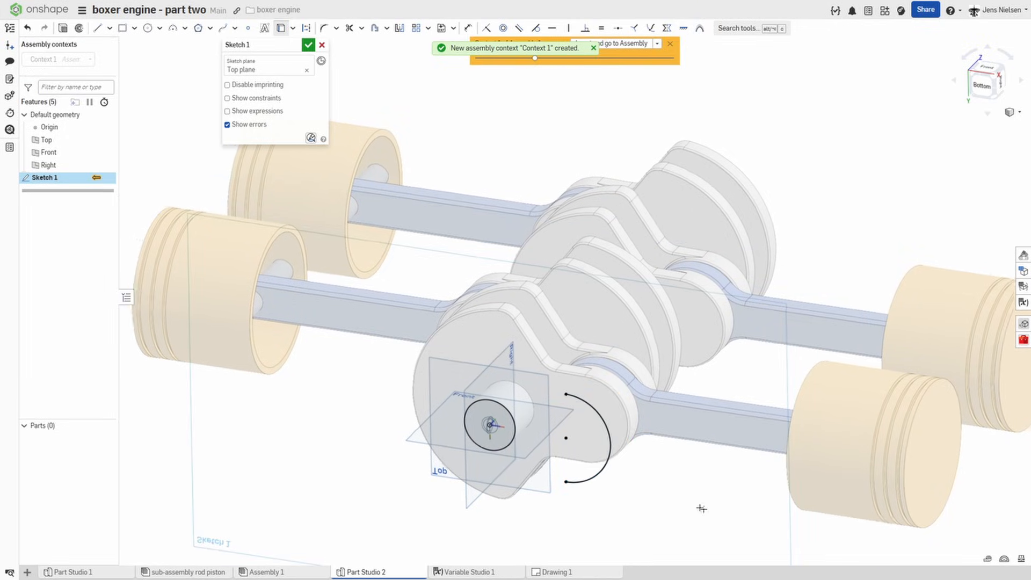
scroll(627, 472, "down", 4)
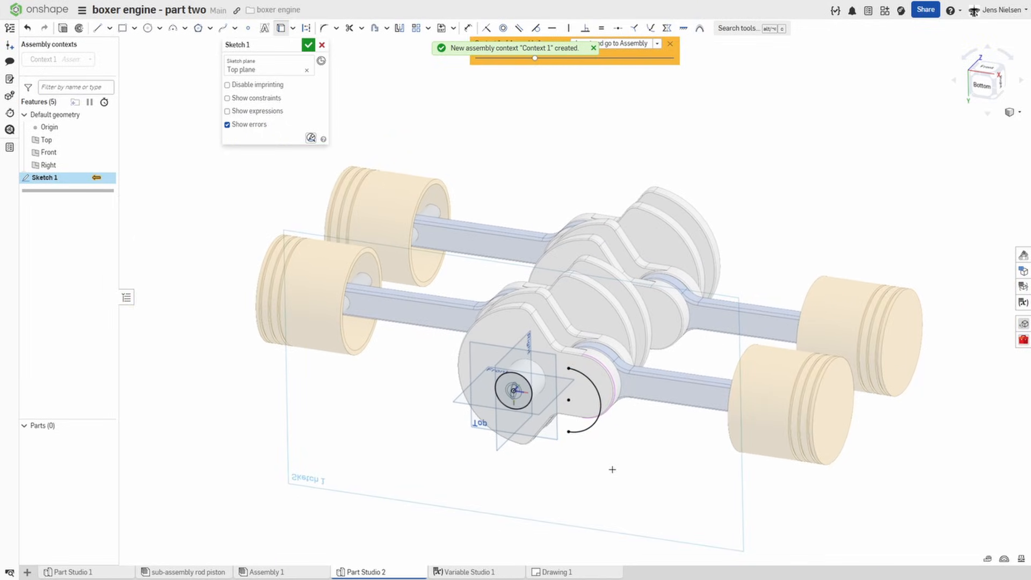
right_click_drag(752, 539, 872, 508)
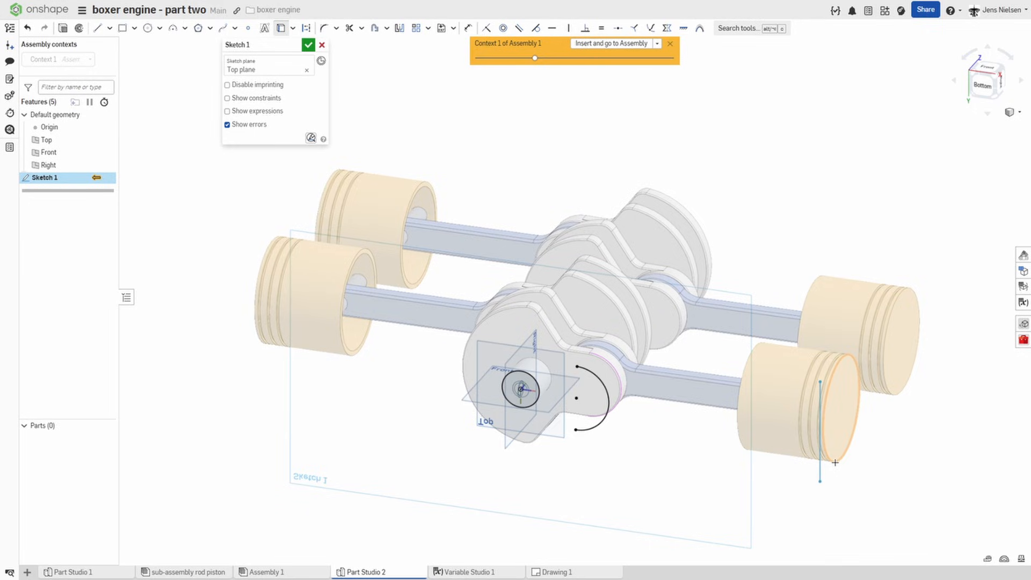
left_click(835, 464)
Step: Sketch a center point square about 378 mm wide, centred on the origin
mouse_move(964, 518)
right_mouse_down()
mouse_move(621, 492)
mouse_move(626, 474)
right_mouse_up()
key("s")
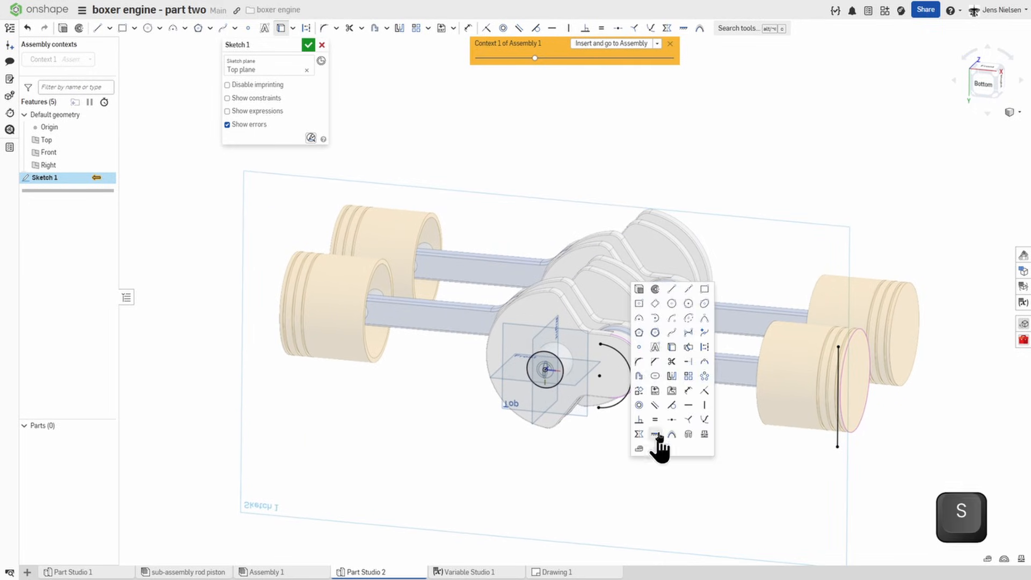
left_click(639, 303)
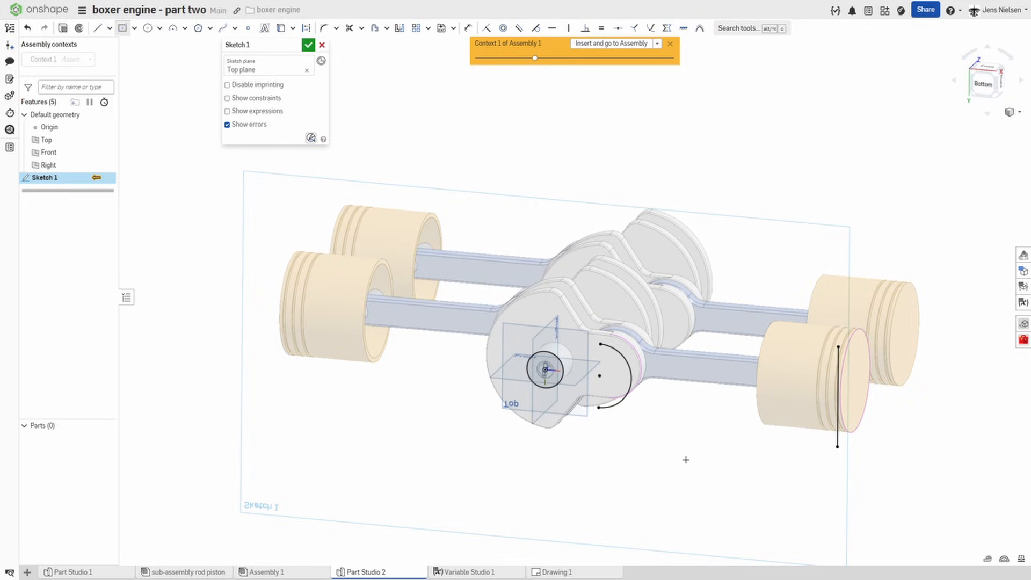
key("alt")
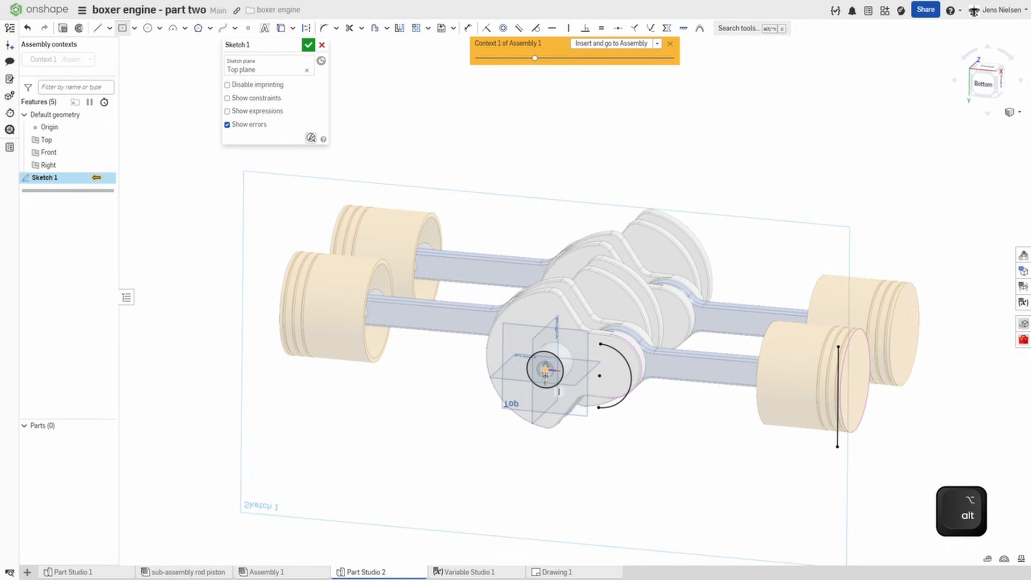
left_click(545, 370)
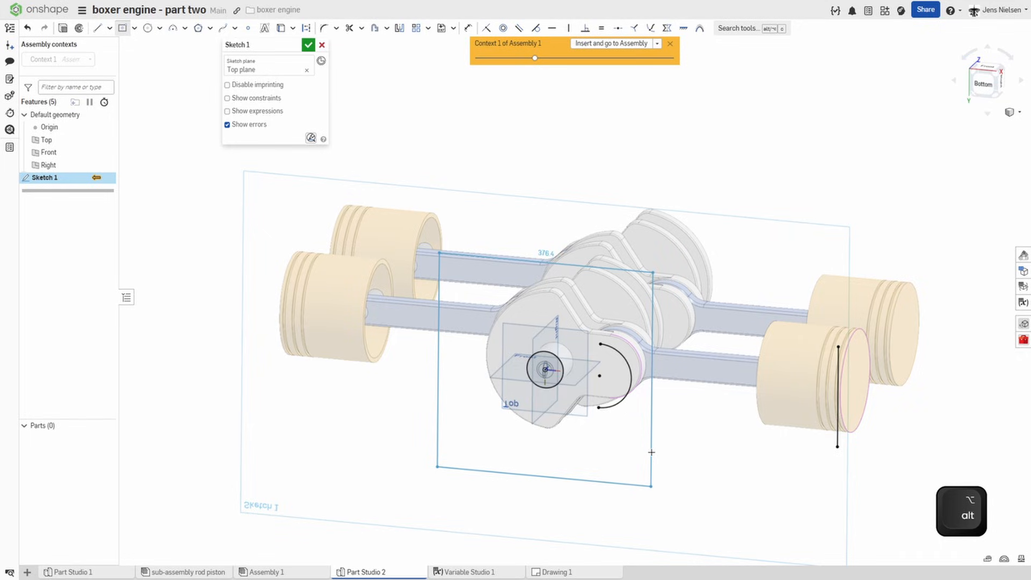
left_click(651, 486)
Step: Dimension the gap between the projected crank web arc and the square's nearest side to 12 mm, and finish the sketch
key("d")
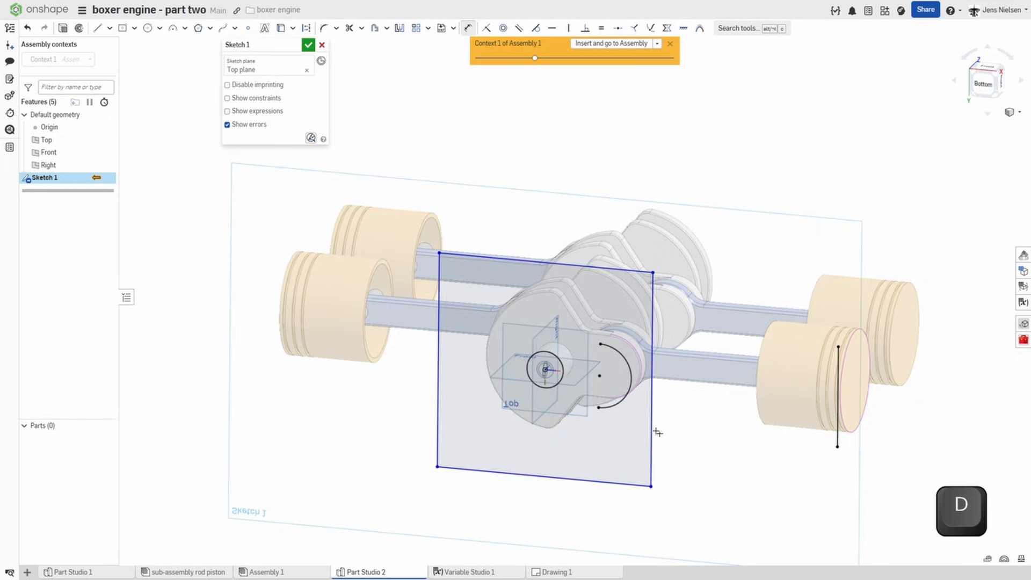
left_click(627, 392)
left_click(645, 416)
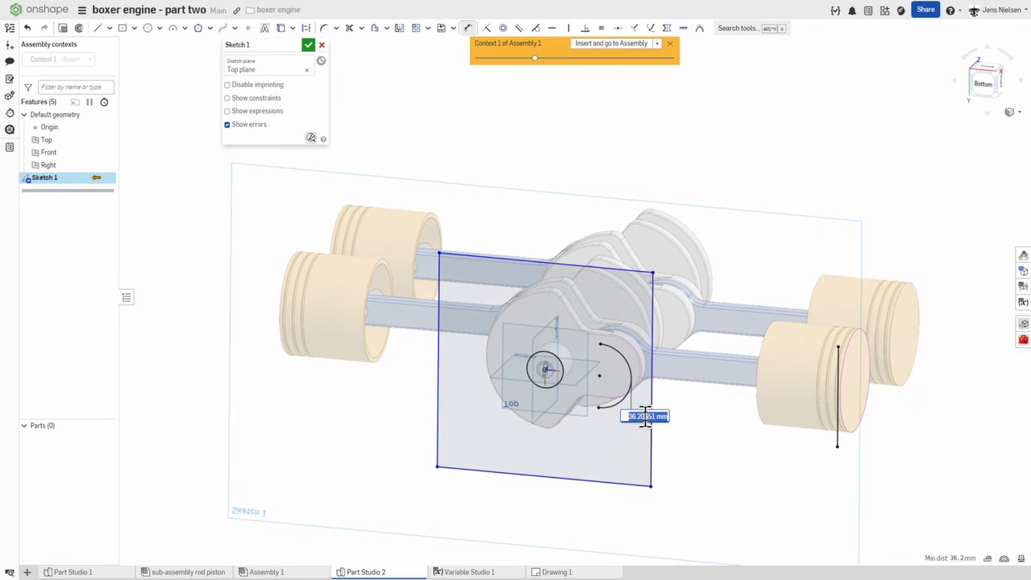
type("12")
key("Return")
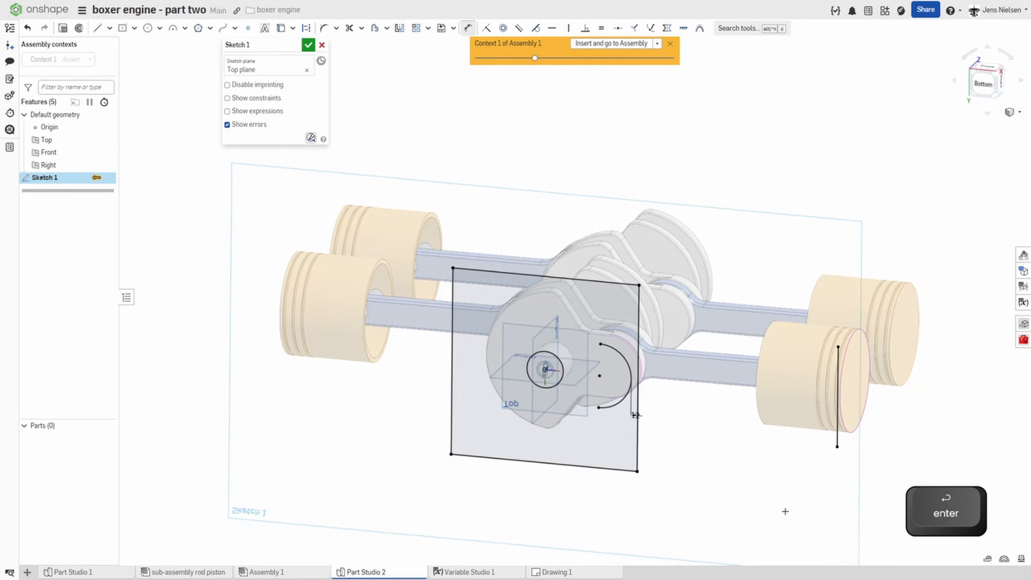
mouse_move(785, 510)
right_mouse_down()
mouse_move(772, 510)
mouse_move(541, 170)
mouse_move(442, 138)
right_mouse_up()
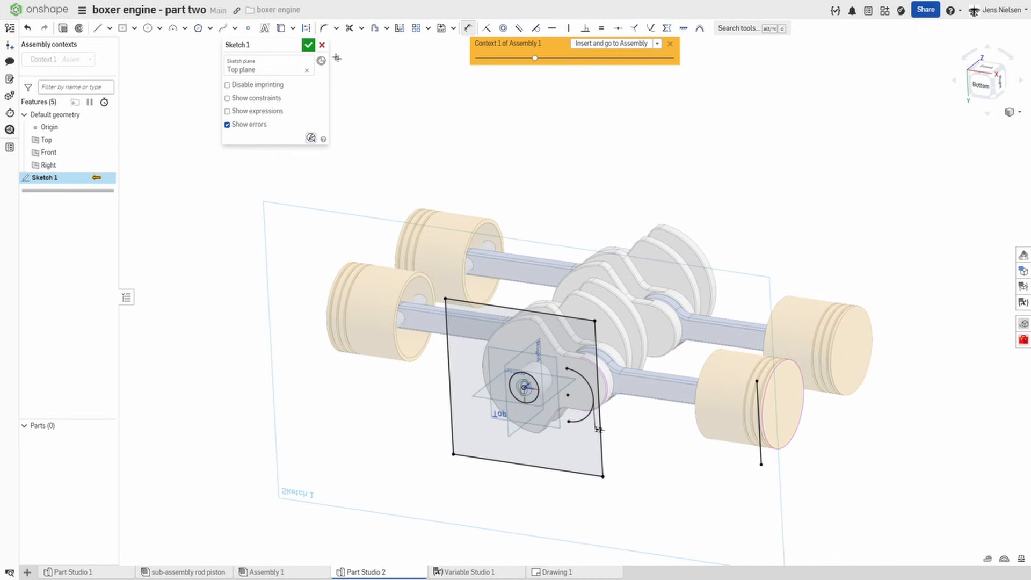
left_click(308, 46)
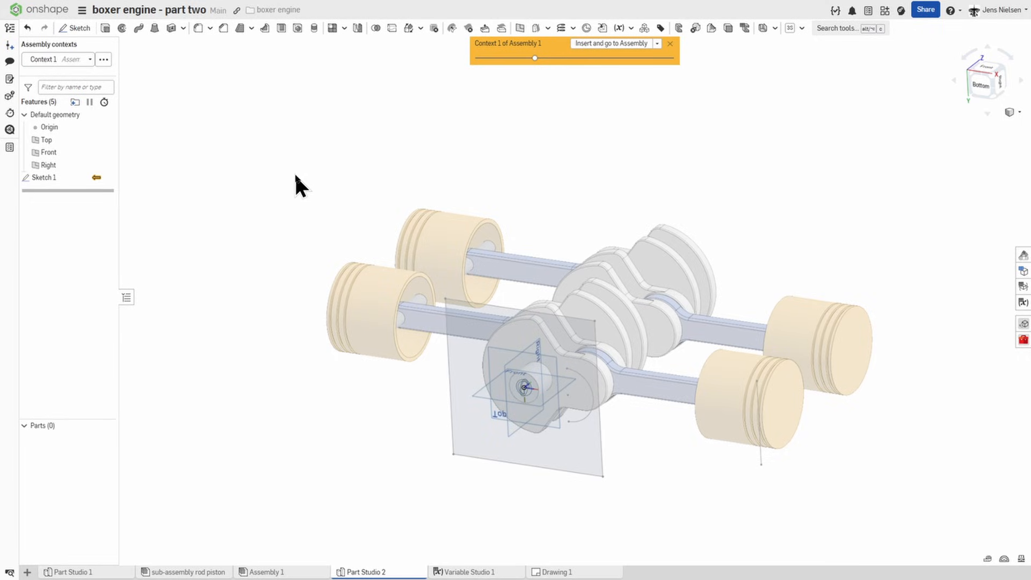
Step: Extrude the square, including its shaft circle region, as a new solid up to the end face of the crankshaft's far shaft
left_click(105, 28)
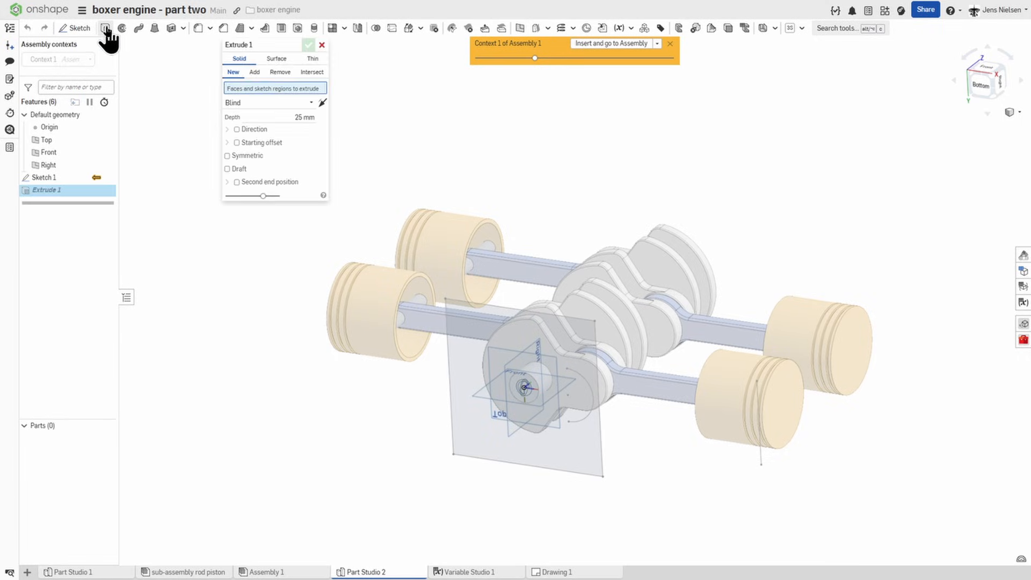
left_click(455, 357)
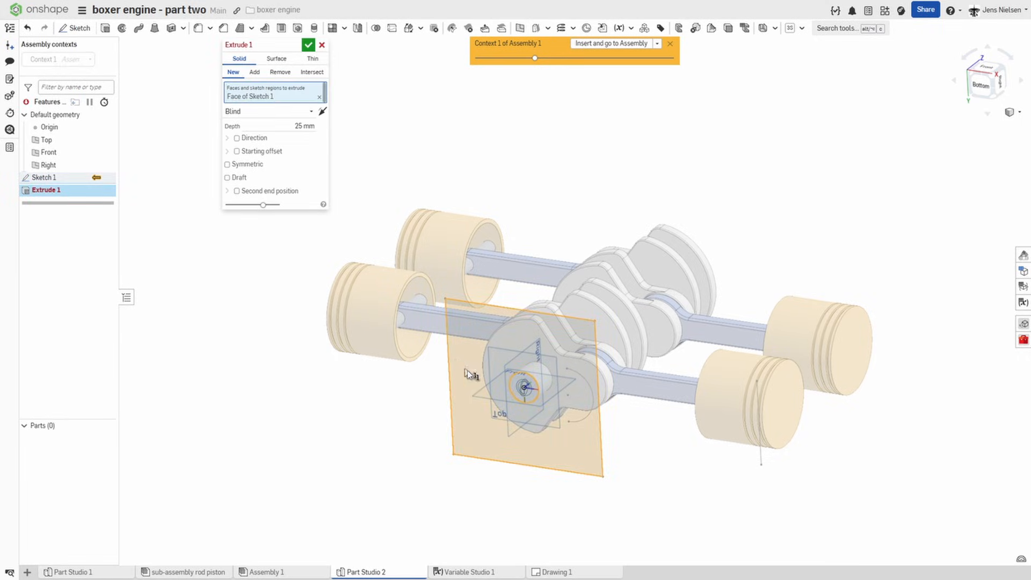
scroll(525, 394, "up", 1)
scroll(525, 395, "up", 3)
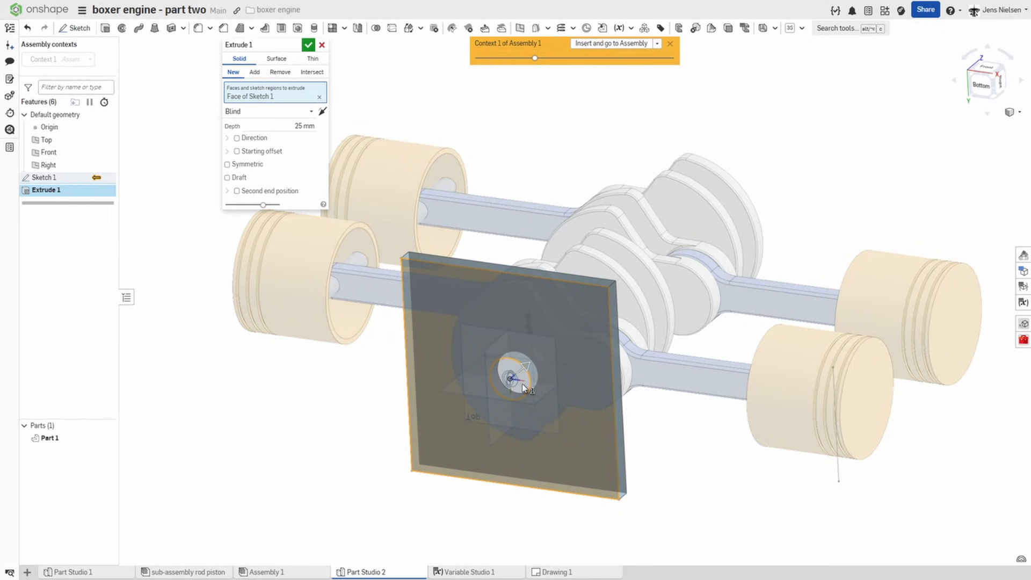
left_click(511, 375)
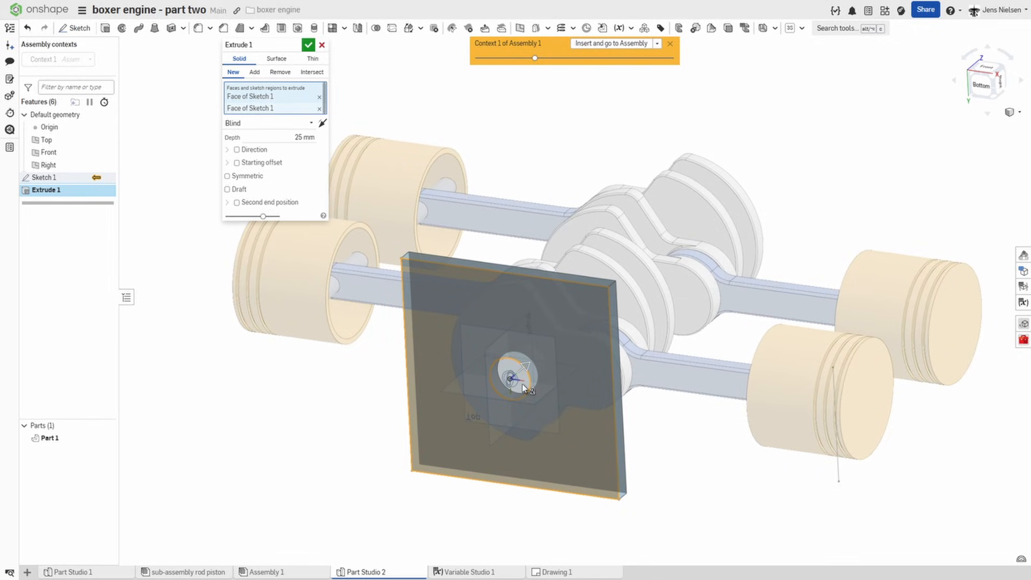
left_click(309, 123)
left_click(269, 164)
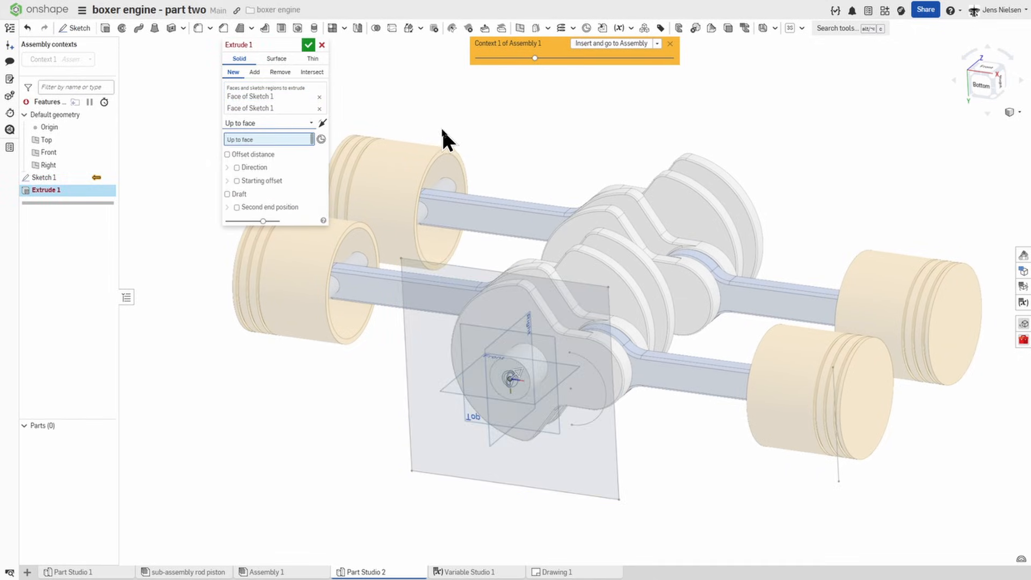
right_click_drag(442, 127, 746, 218)
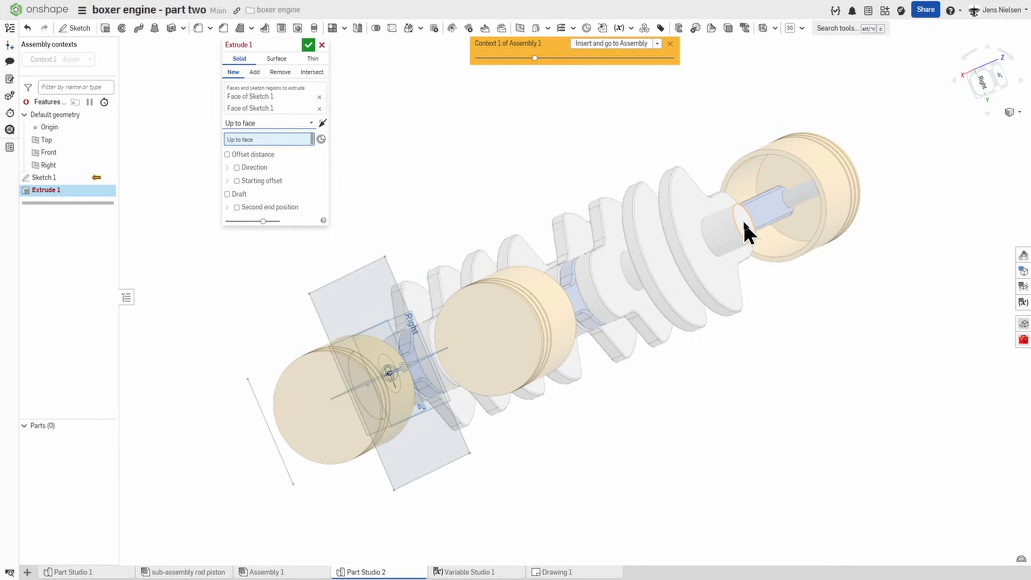
left_click(743, 221)
right_click_drag(418, 111, 438, 126)
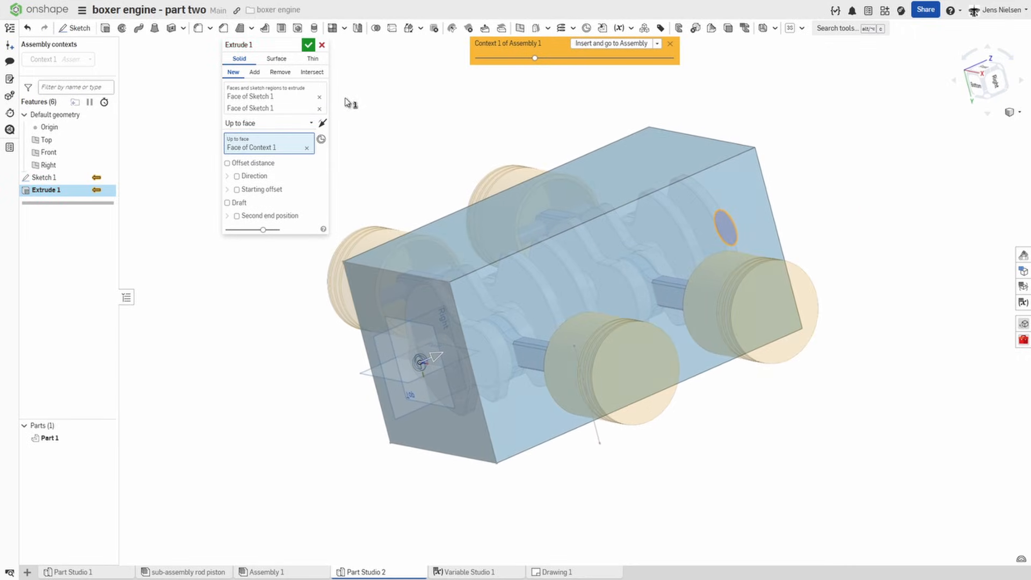
left_click(309, 46)
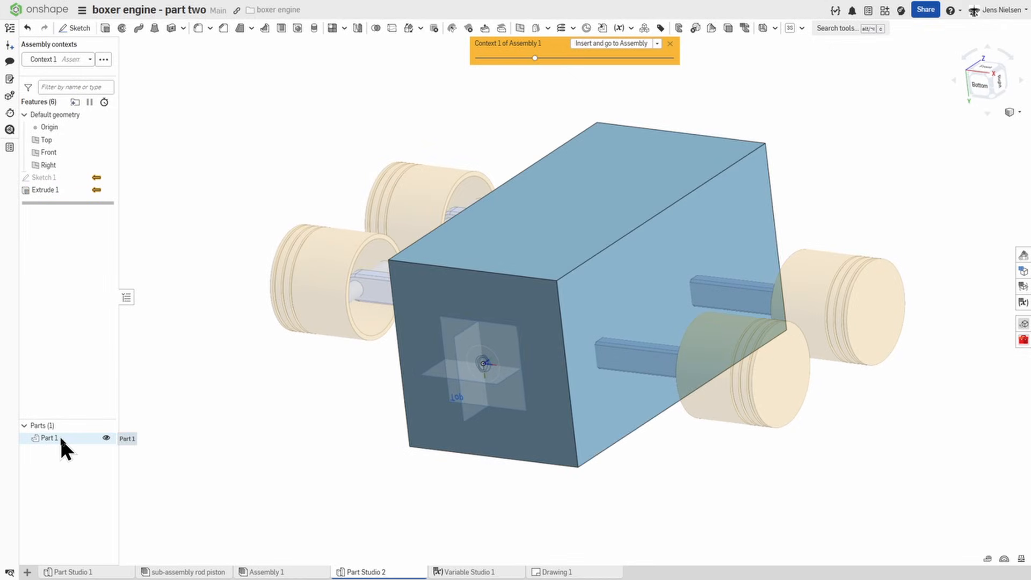
Step: Rename the extruded block part as housing
right_click(60, 437)
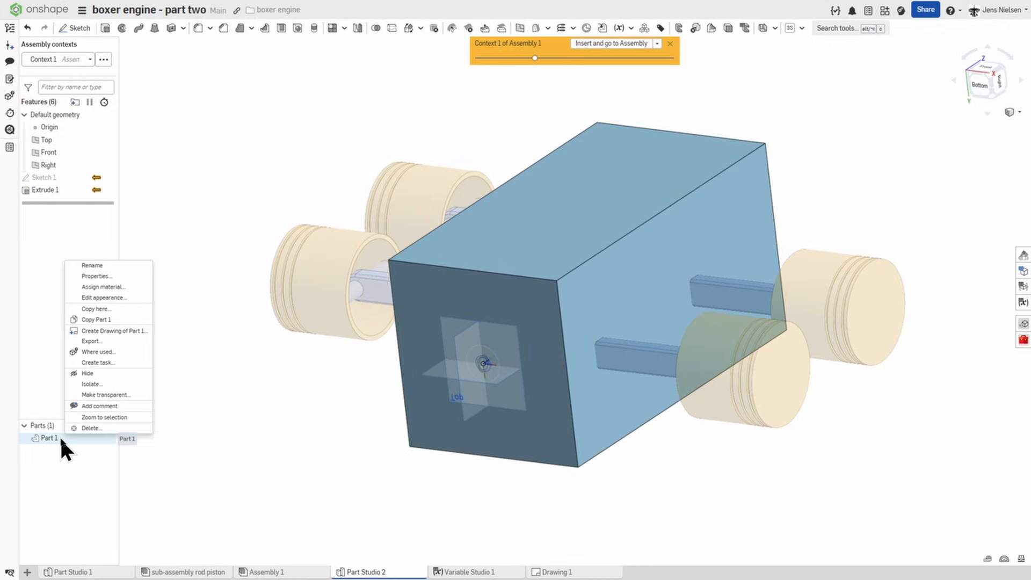
left_click(92, 266)
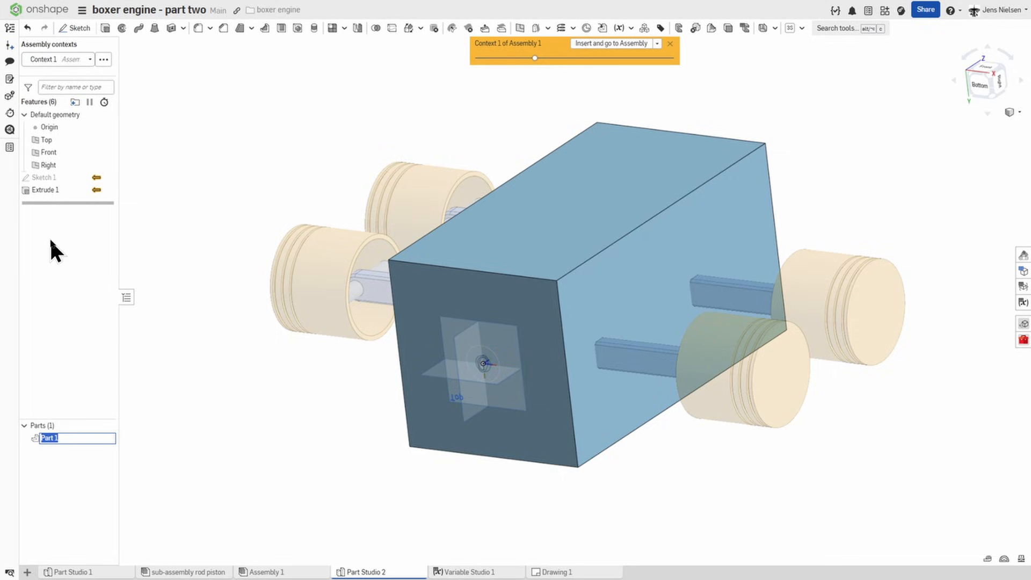
type("housing")
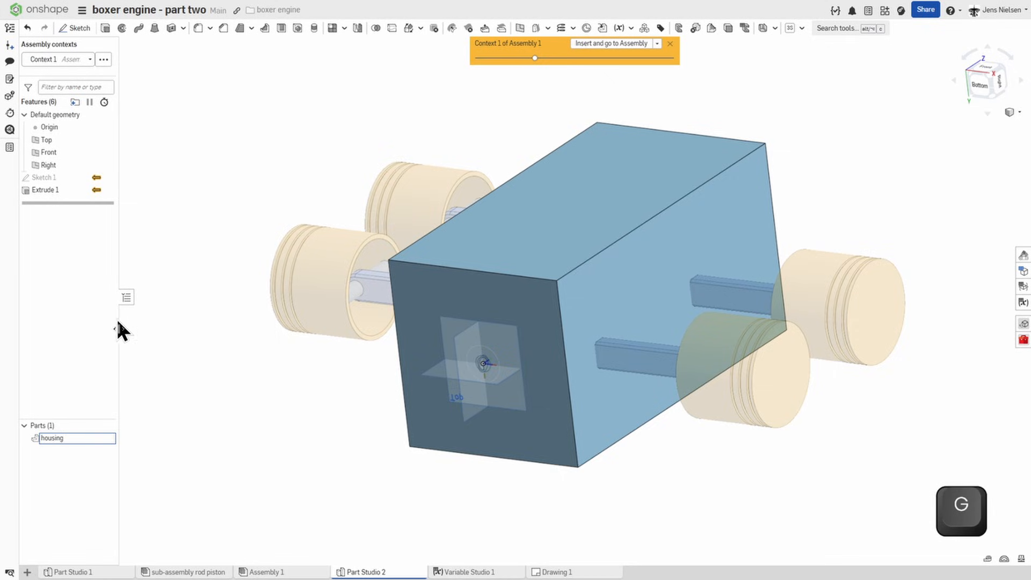
left_click(185, 413)
Step: Change the housing's appearance to a light grey from the colour palette
right_click(55, 437)
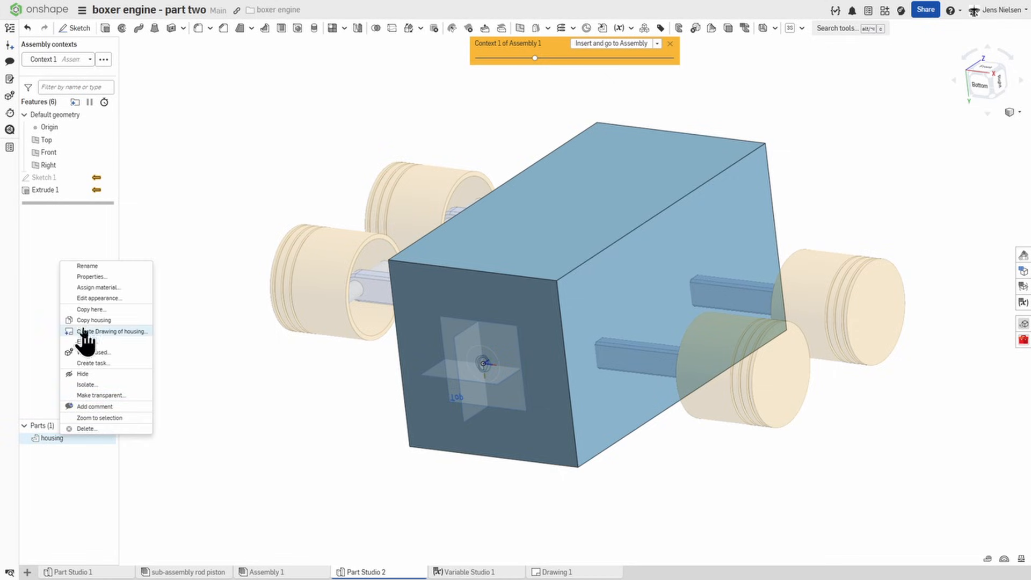
left_click(100, 299)
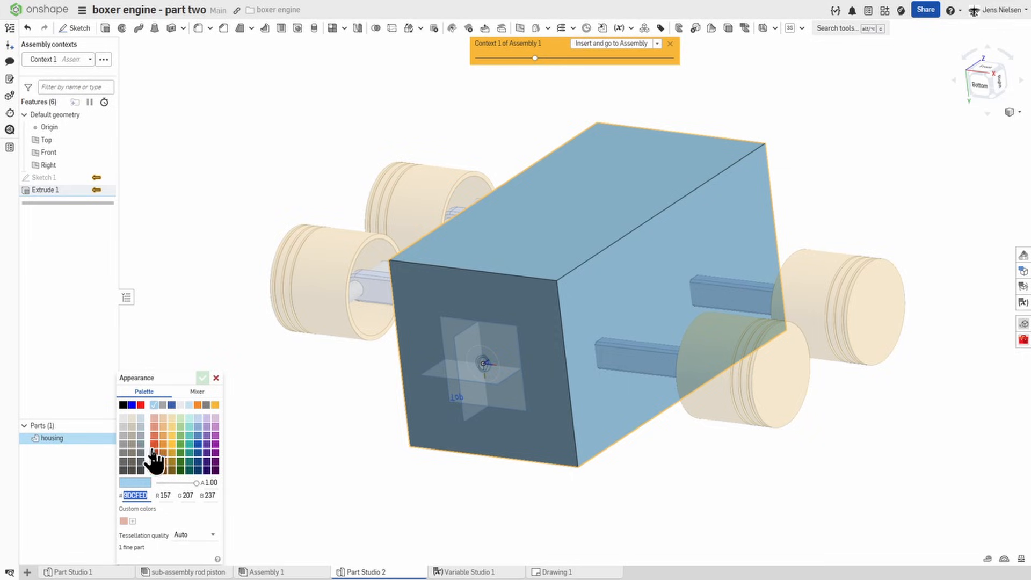
left_click(124, 445)
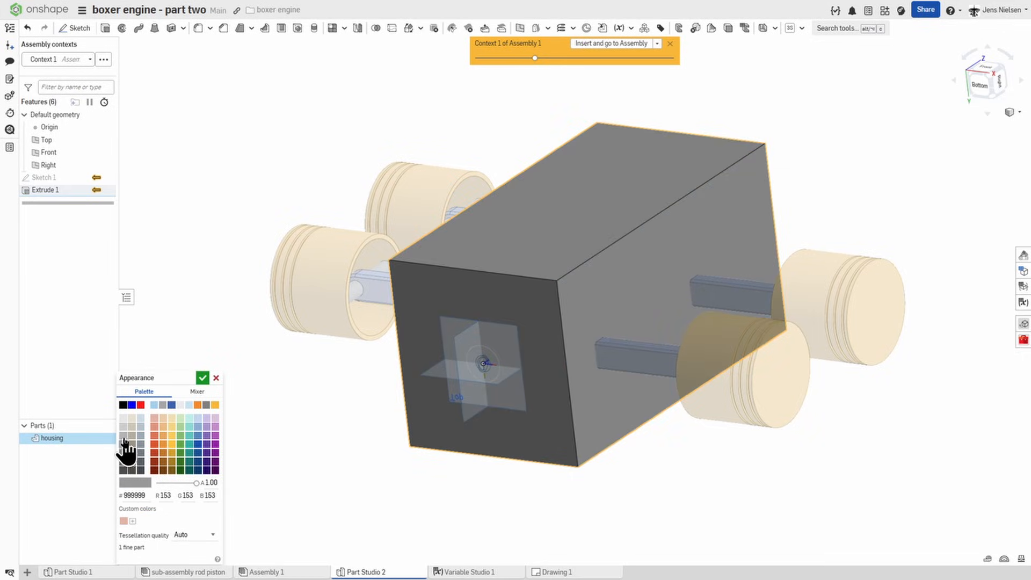
left_click(123, 435)
left_click(202, 379)
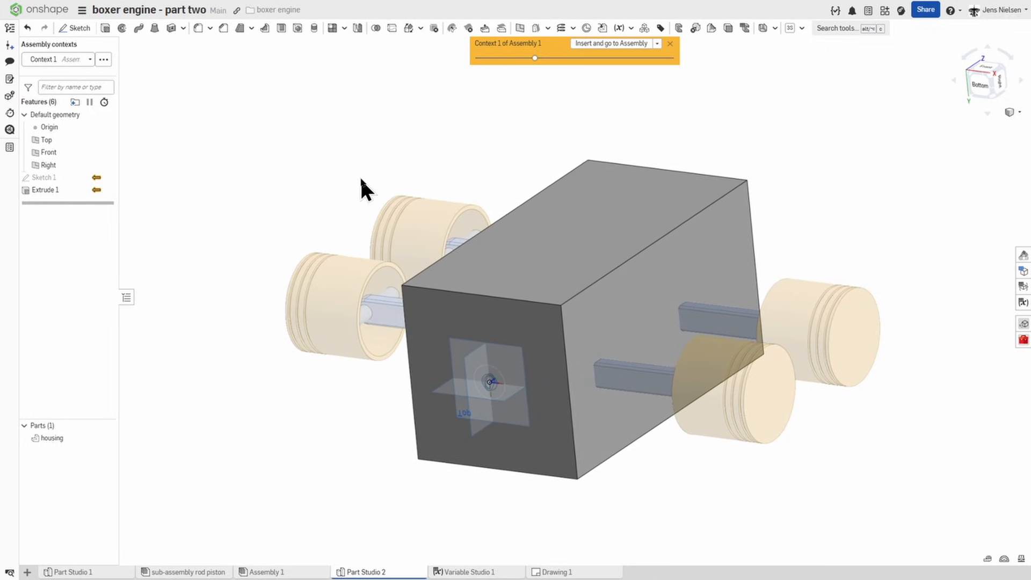
Step: Chamfer the housing's four parallel lengthwise edges with an equal distance of 48 mm
left_click(224, 29)
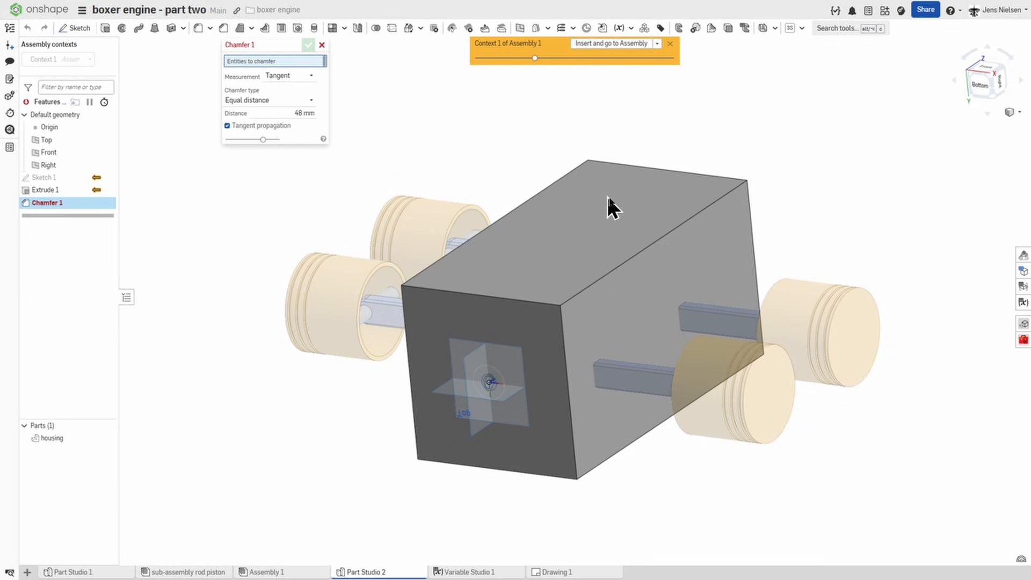
left_click(630, 257)
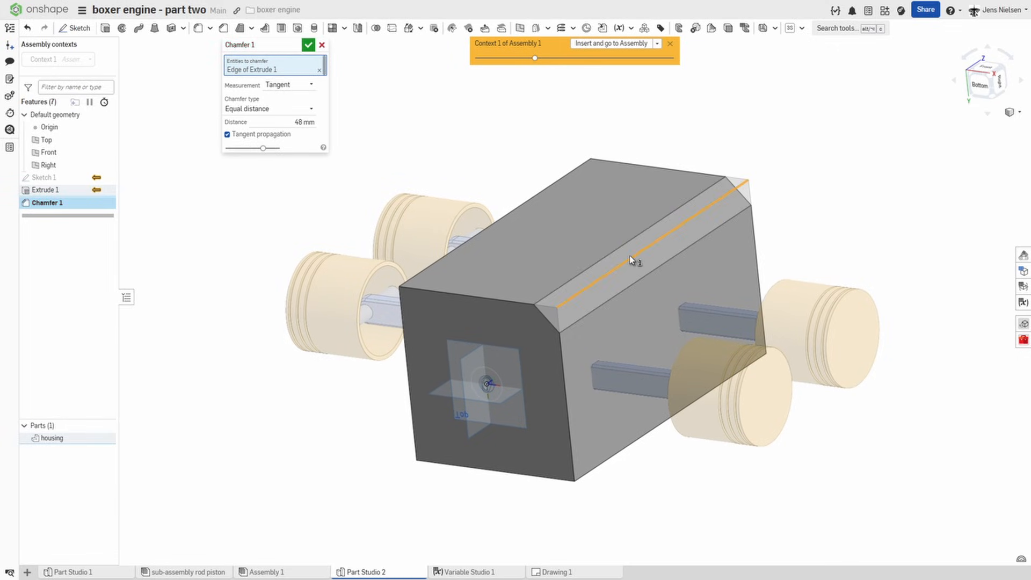
right_click(630, 257)
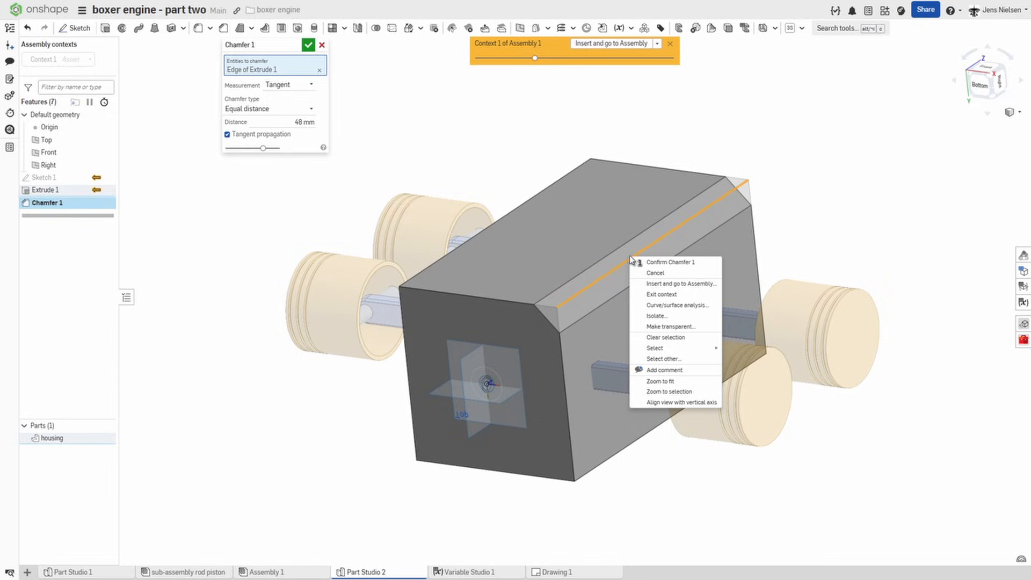
mouse_move(680, 350)
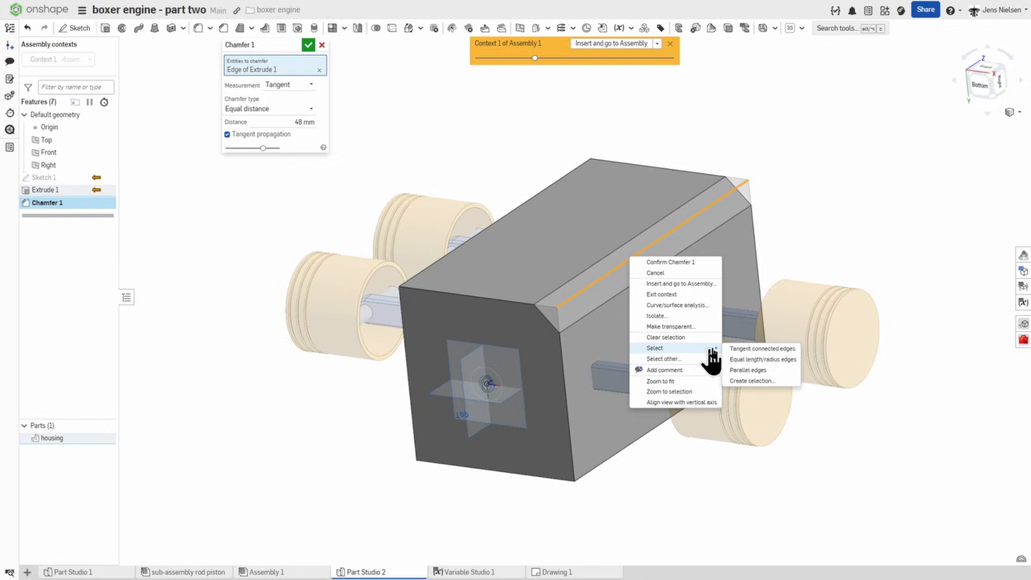
left_click(749, 359)
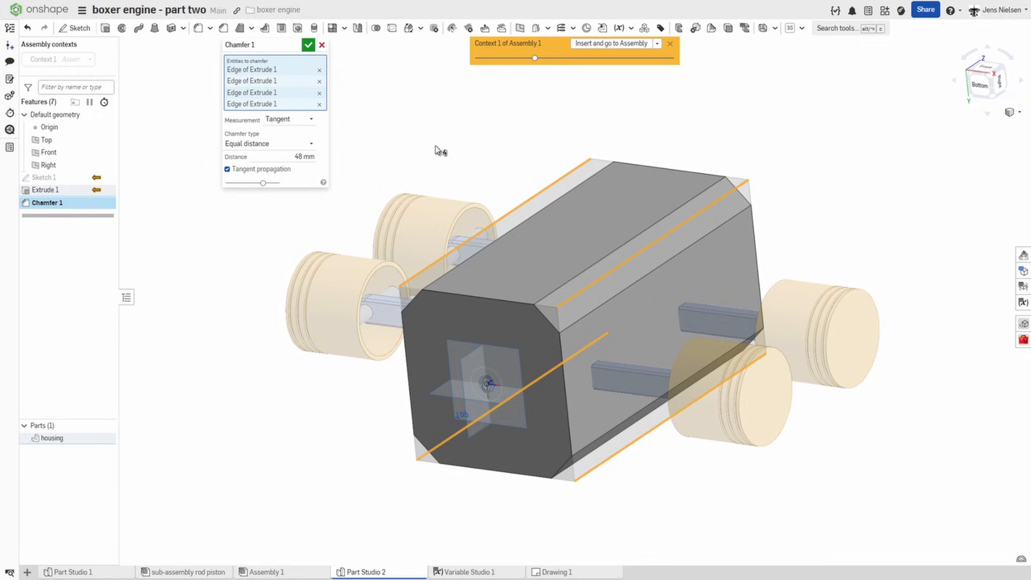
left_click(309, 45)
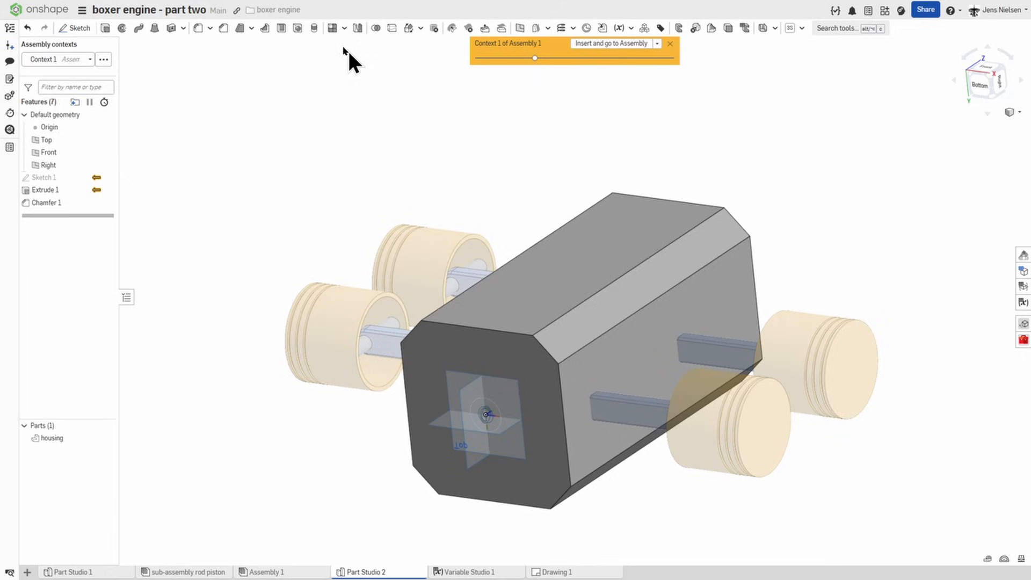
Step: Shell the housing with the Hollow option so all its outer faces are kept
left_click(283, 30)
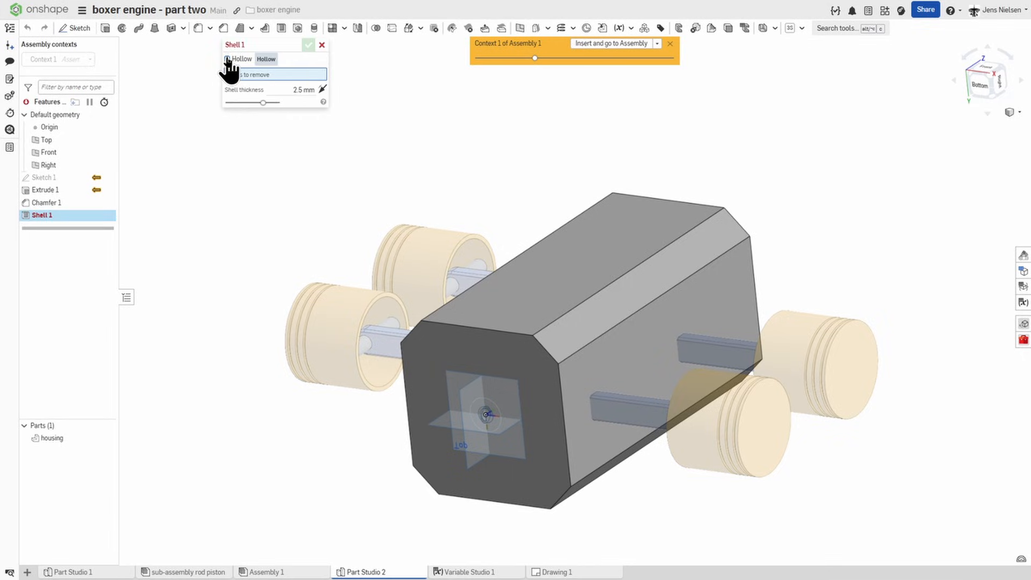
left_click(571, 286)
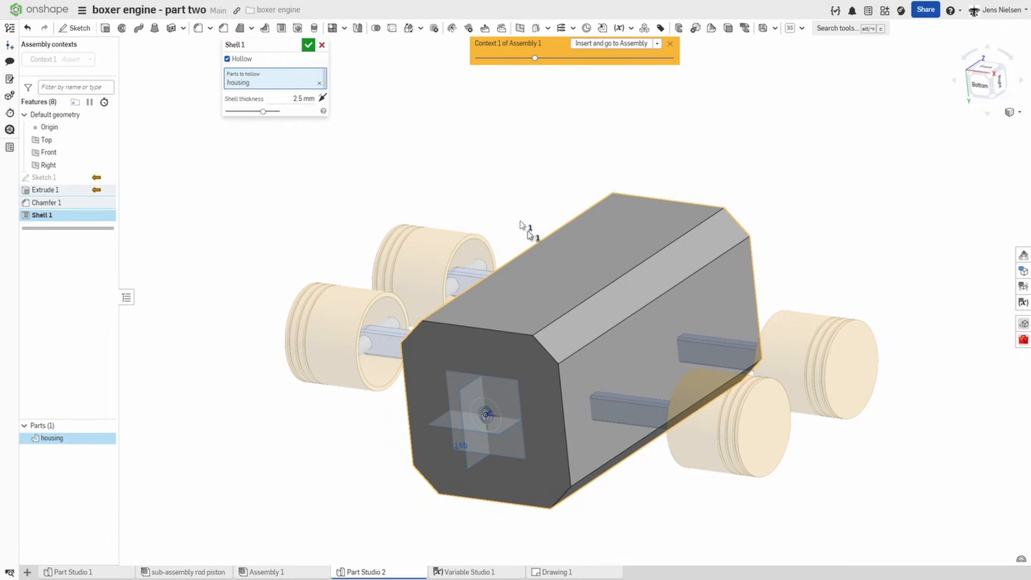
left_click(304, 98)
left_click(308, 45)
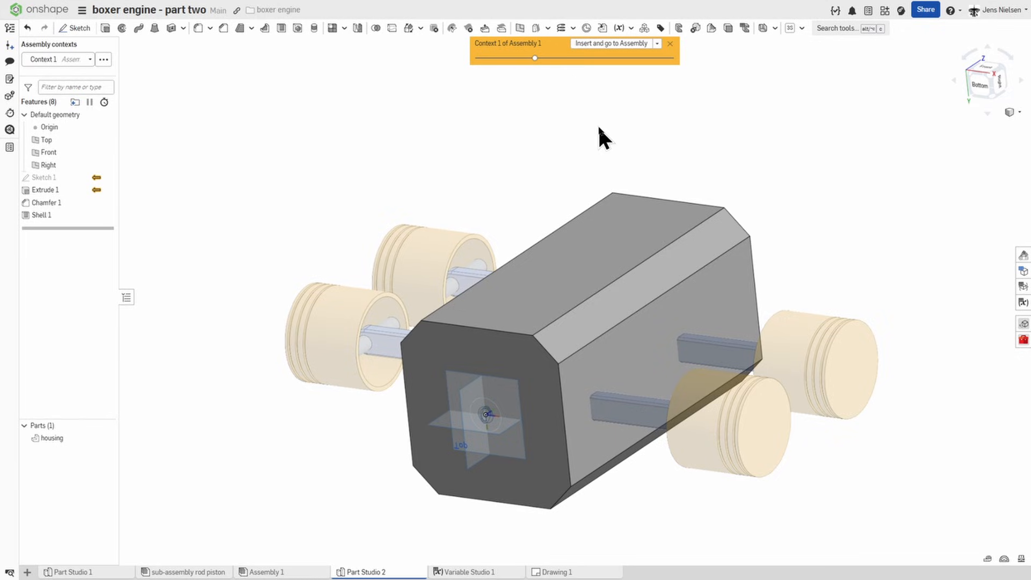
Step: Hide the default planes, show the first sketch and cut its shaft circle through all of the housing, with the extrude direction reversed
key("p")
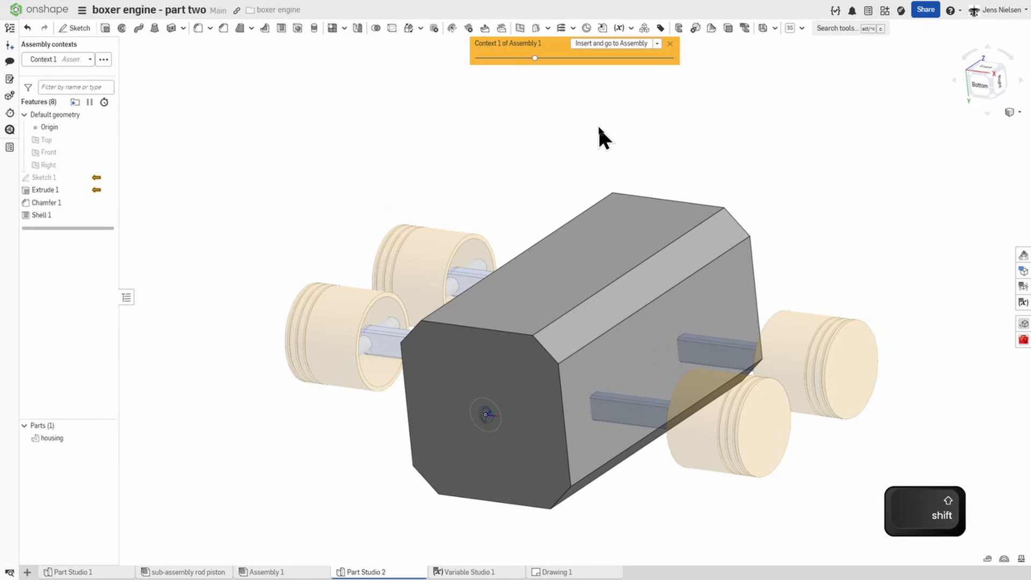
key("shift+e")
scroll(417, 315, "up", 3)
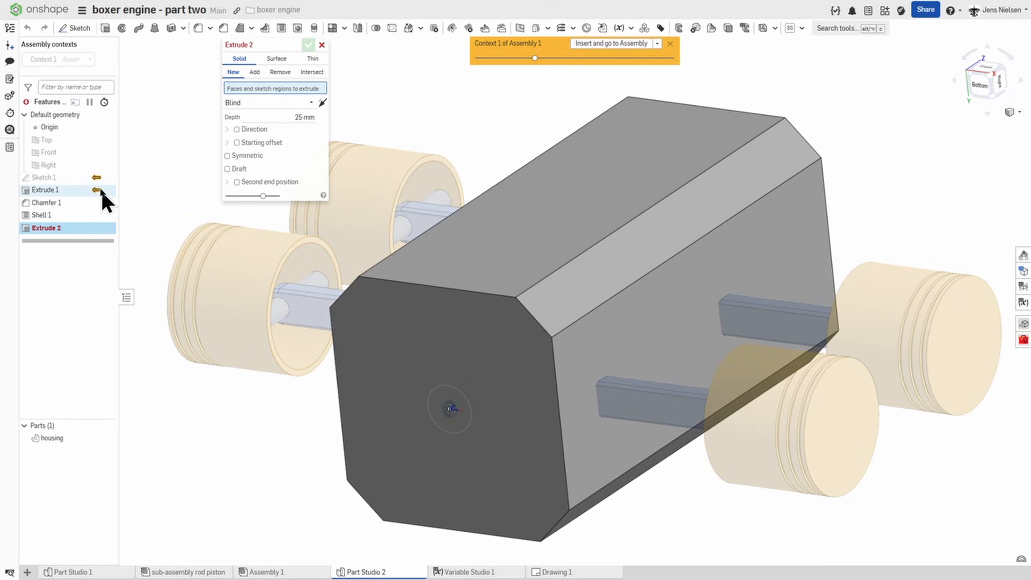
left_click(107, 174)
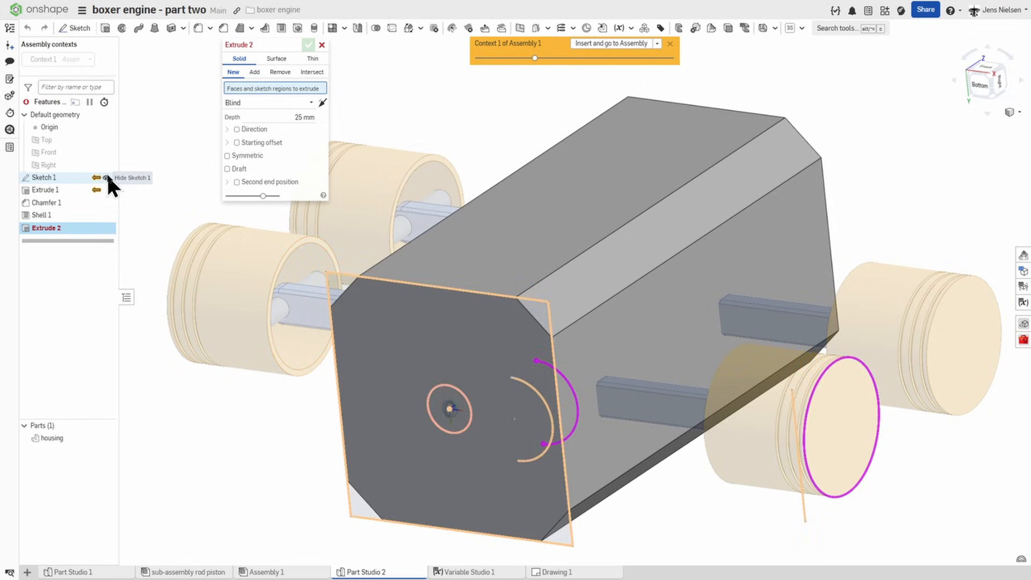
left_click(441, 394)
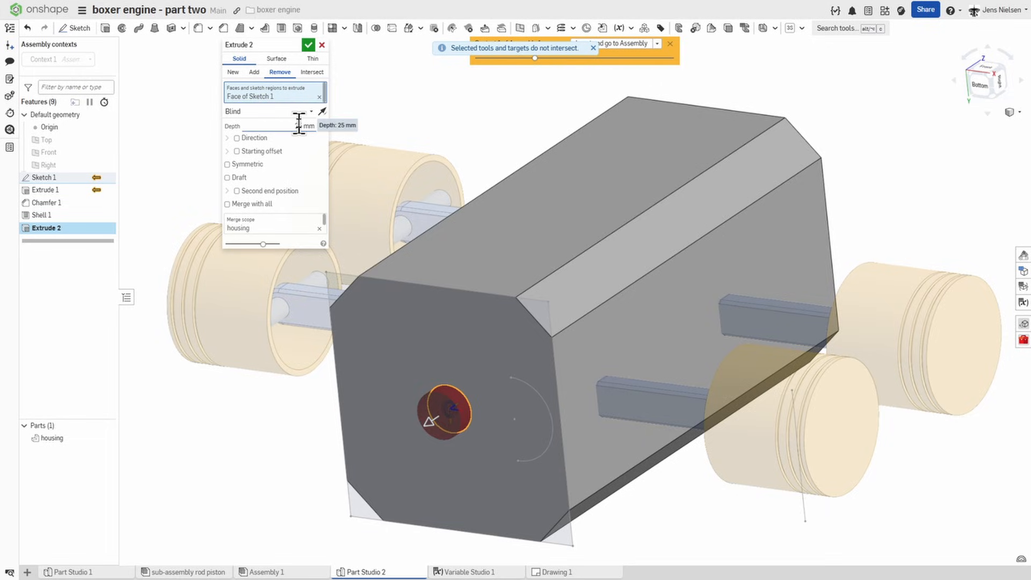
left_click(312, 110)
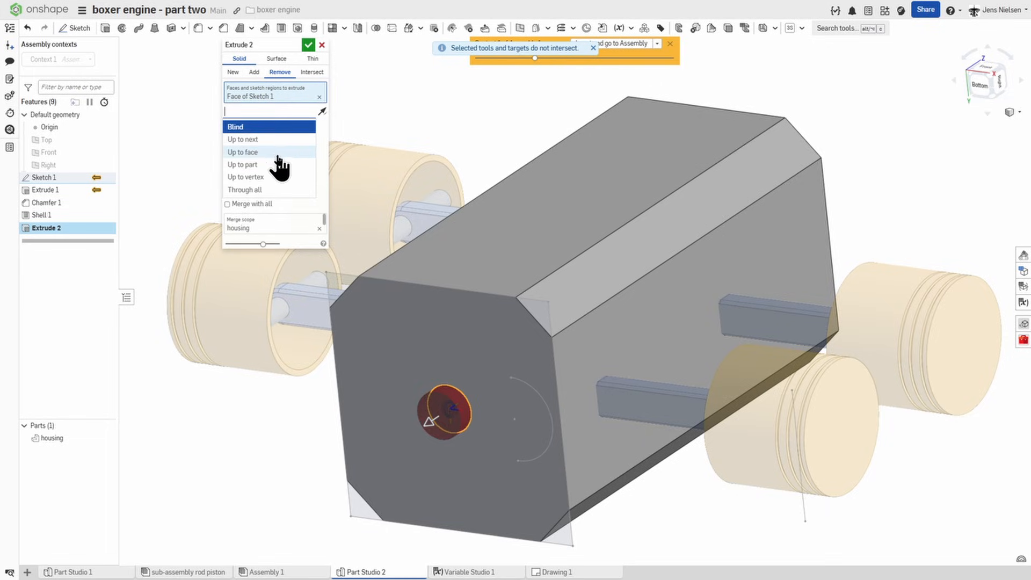
left_click(270, 190)
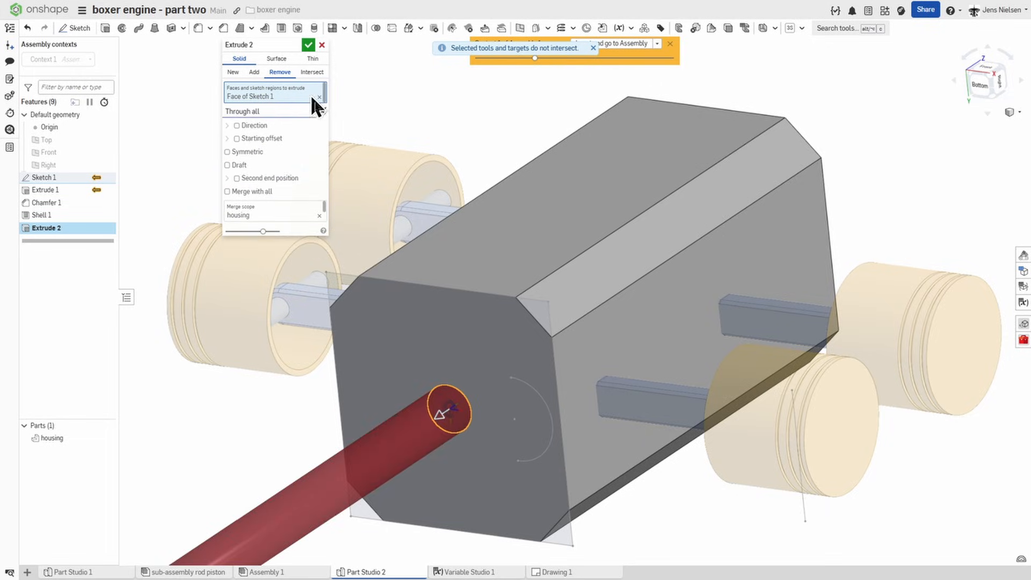
left_click(321, 111)
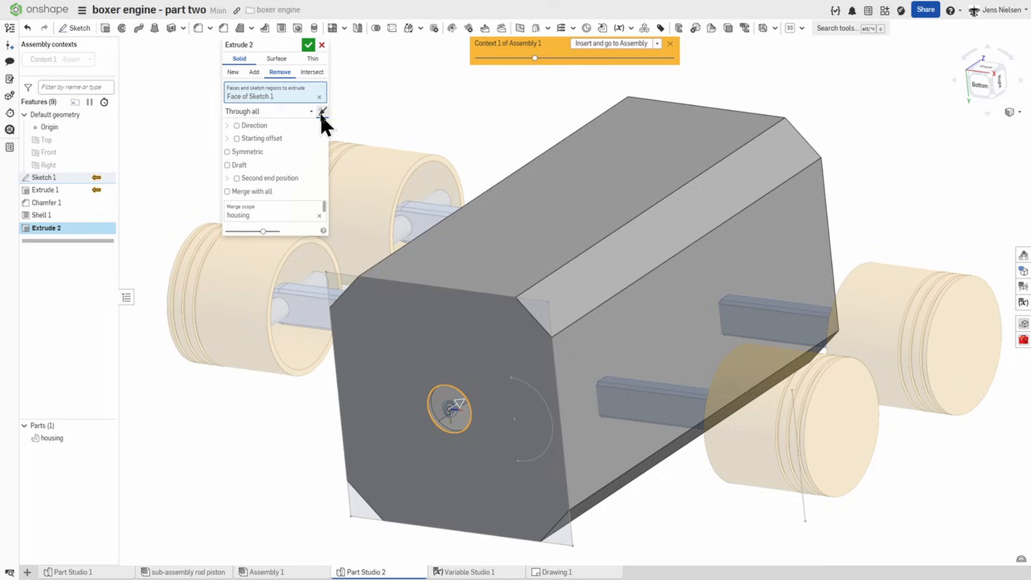
left_click(307, 46)
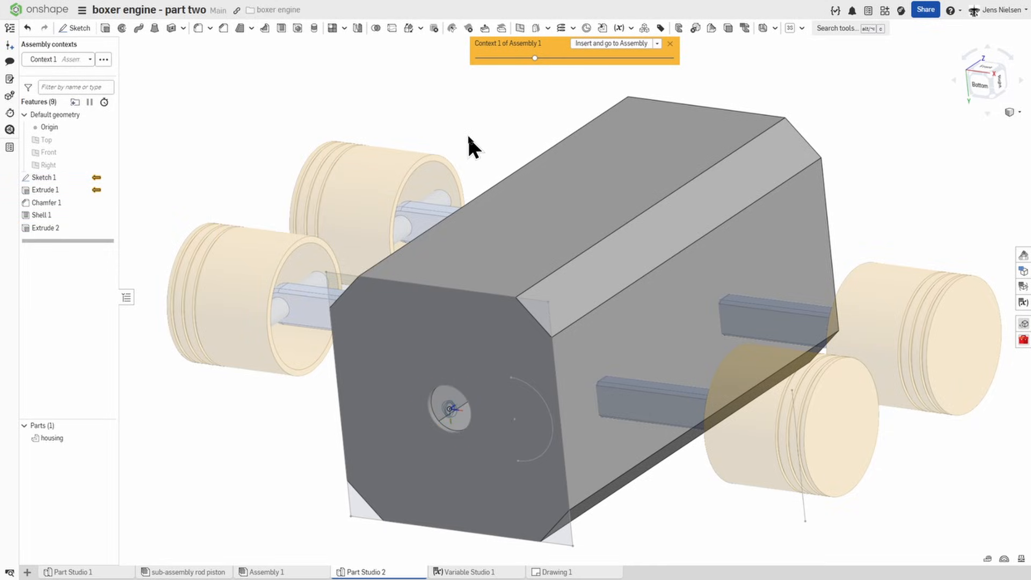
Step: Start a sketch on the housing's long flat side face, between the chamfers and facing the nearest piston pair
key("f")
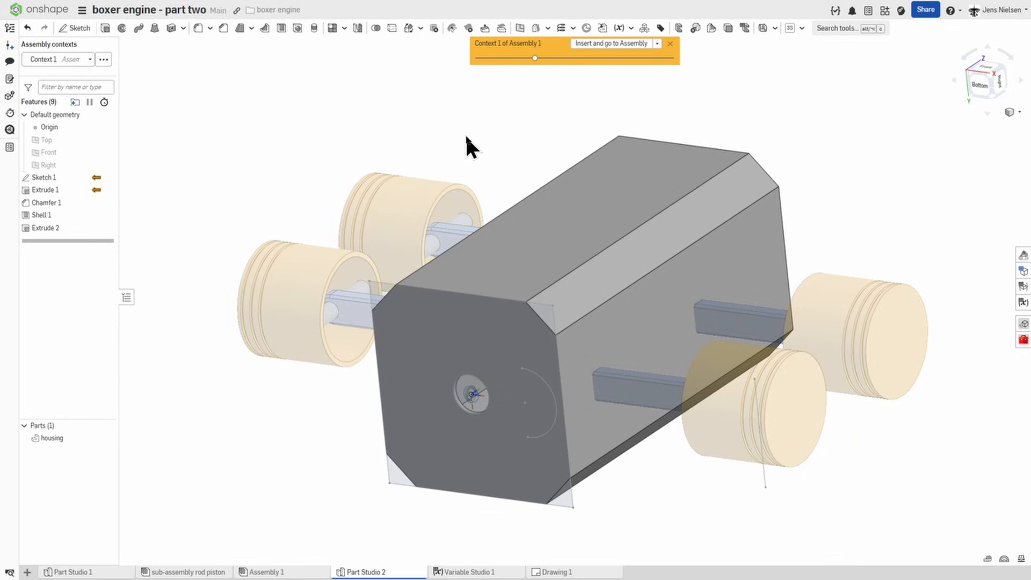
key("s")
left_click(476, 133)
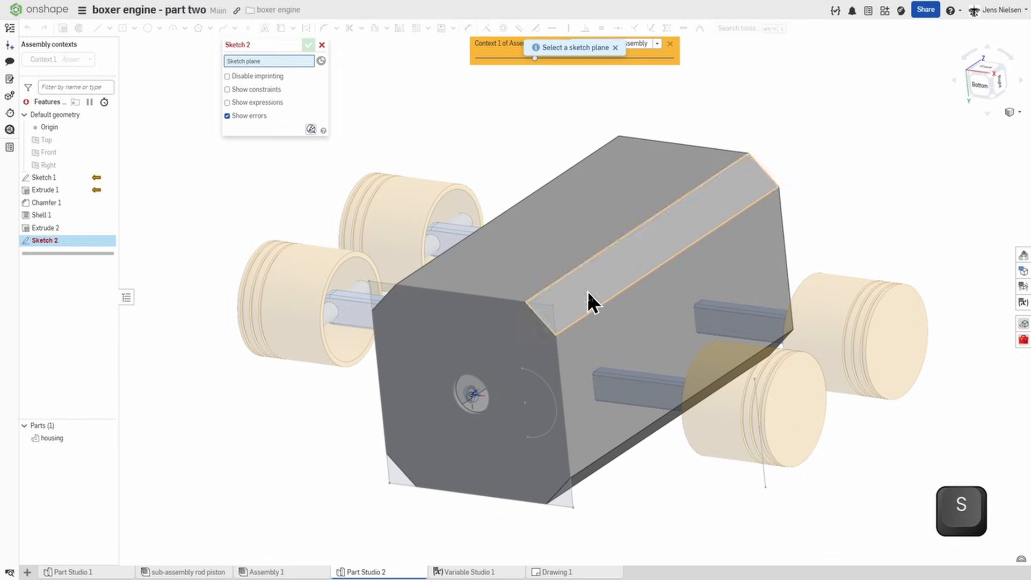
left_click(603, 328)
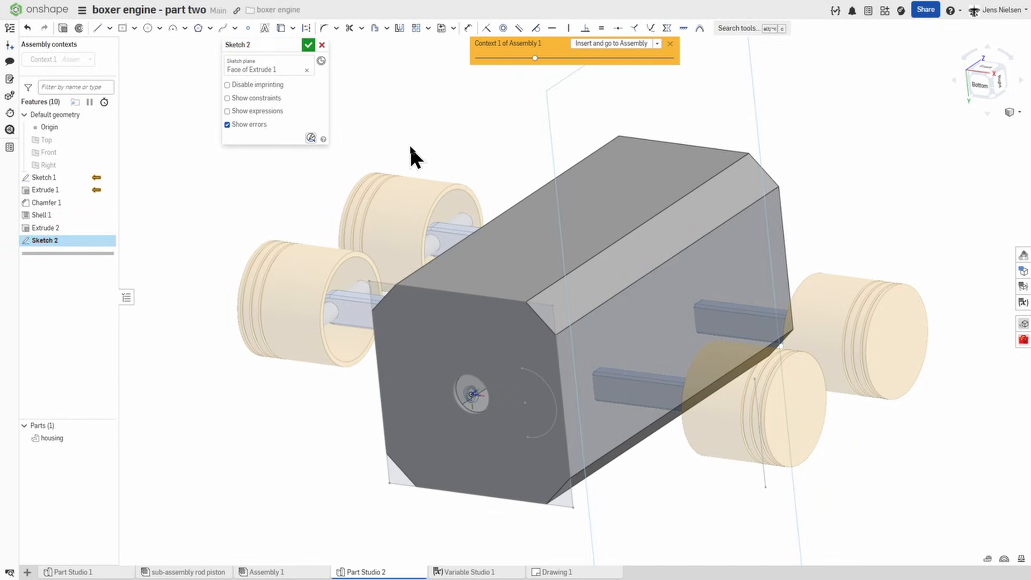
Step: Project the nearest piston's outer circular end edge onto the sketch on the housing's side face
key("o")
key("u")
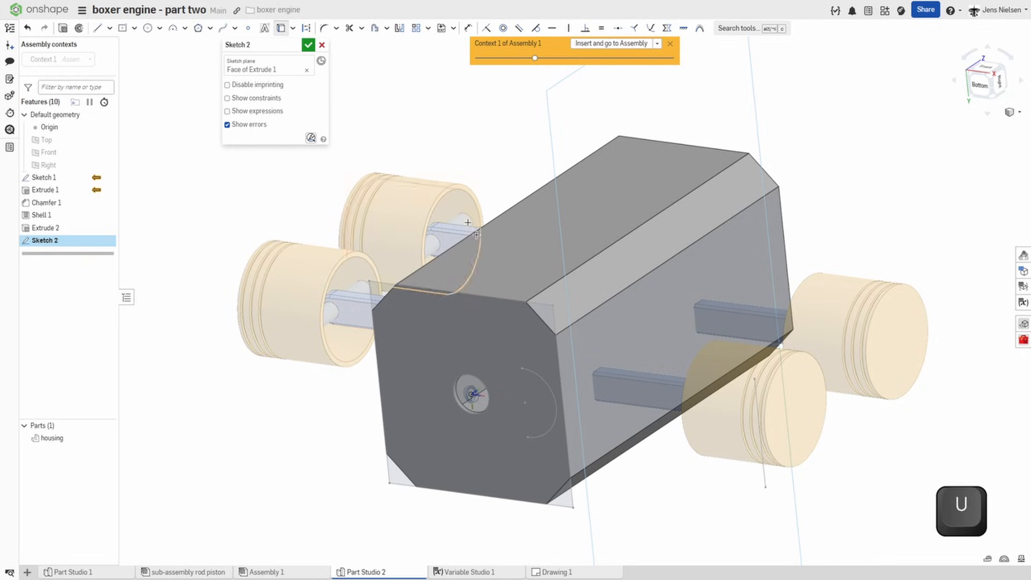
left_click(806, 463)
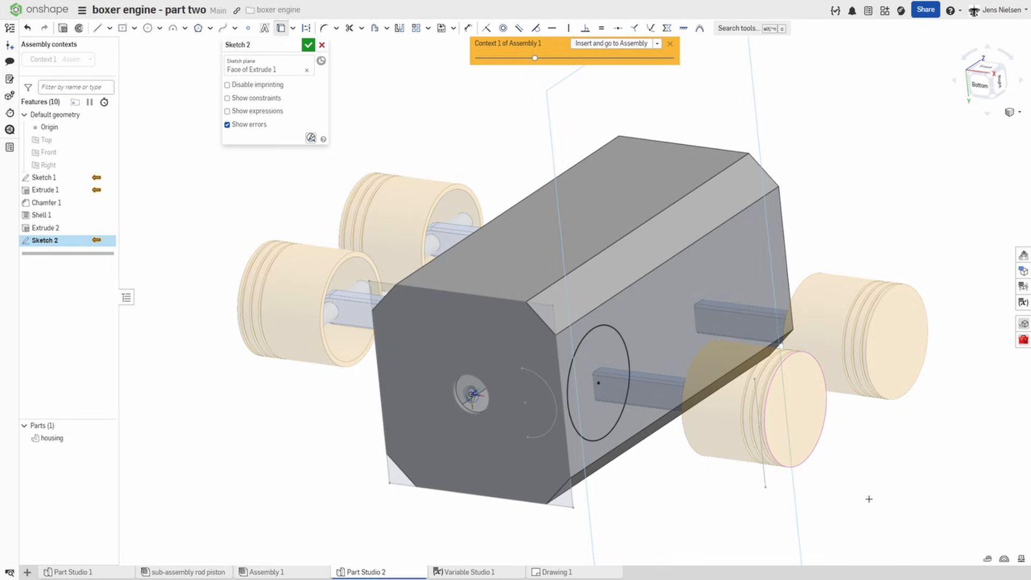
Step: Extrude the projected circle as a 6 mm thin wall added to the housing, up to the nearest piston's outer end face
key("shift+e")
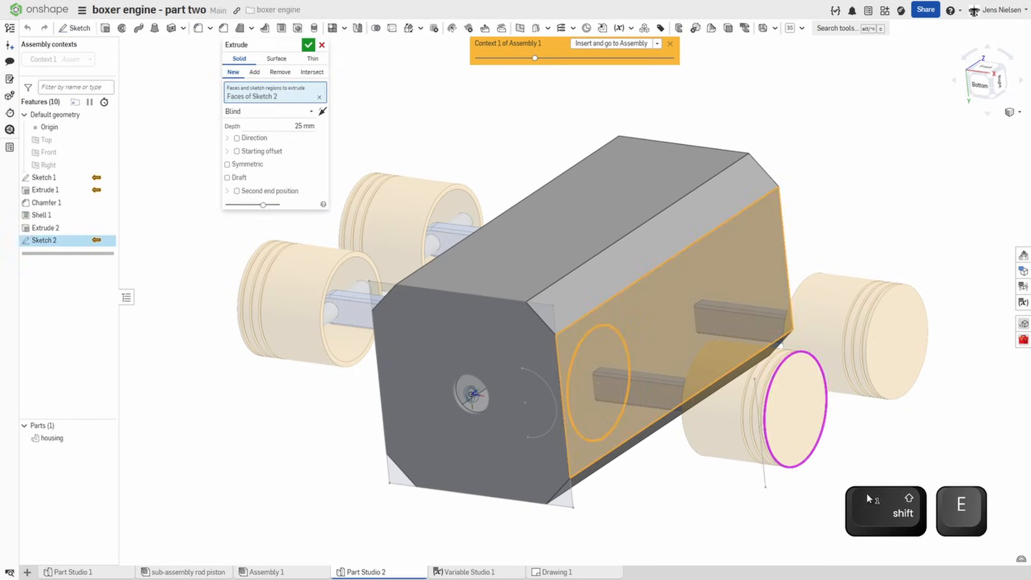
left_click(314, 59)
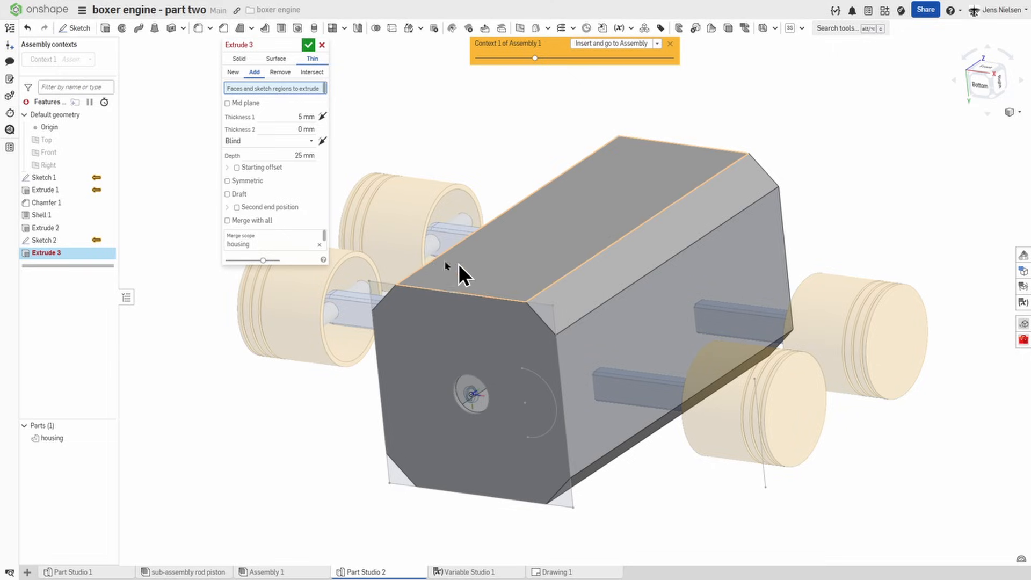
left_click(576, 359)
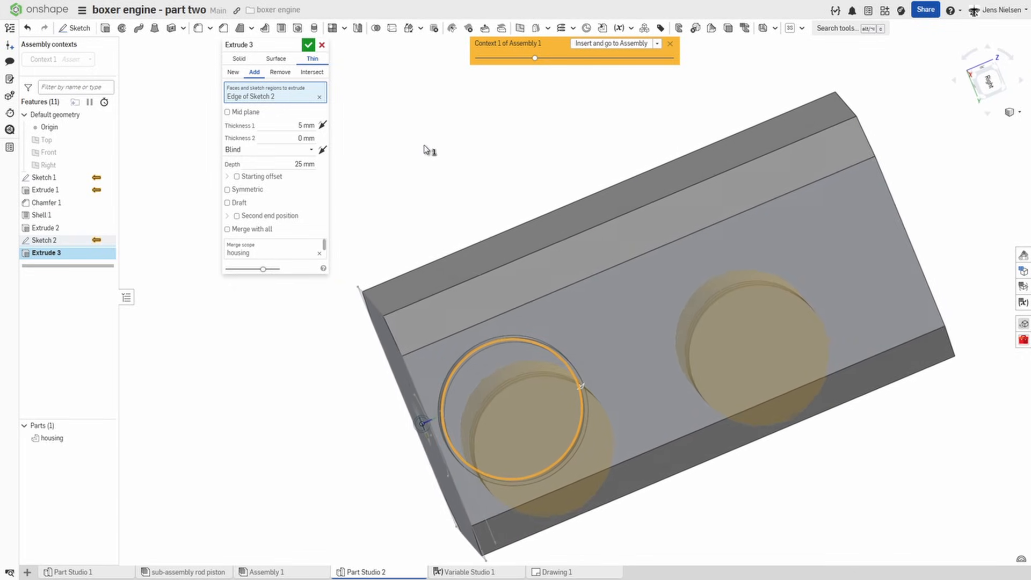
left_click(301, 124)
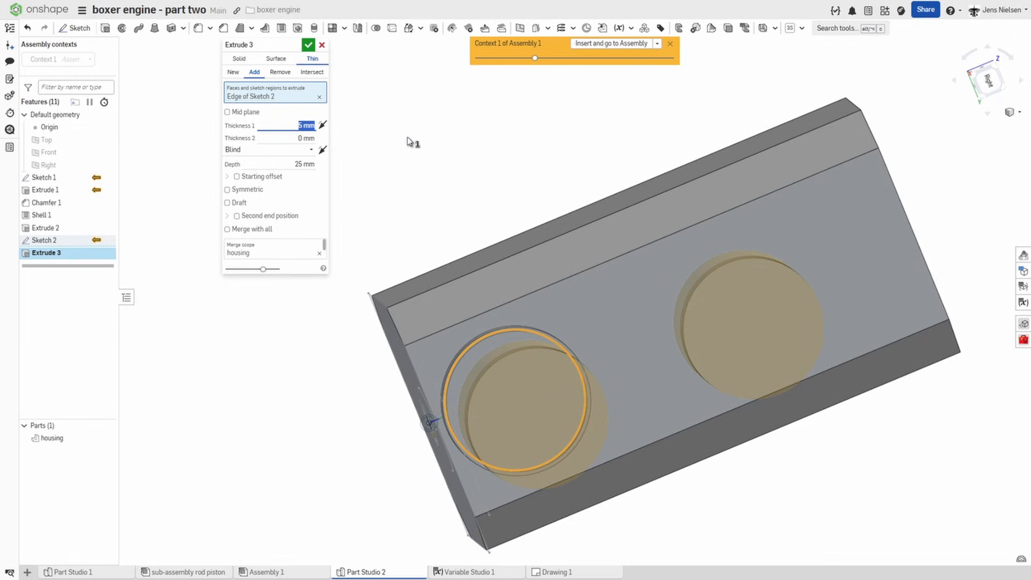
type("6")
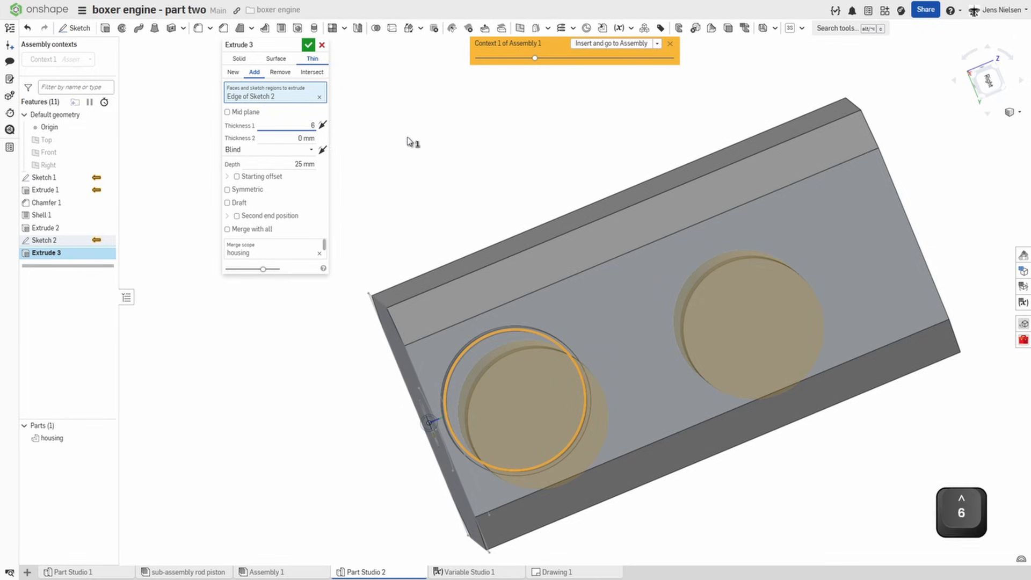
left_click(312, 150)
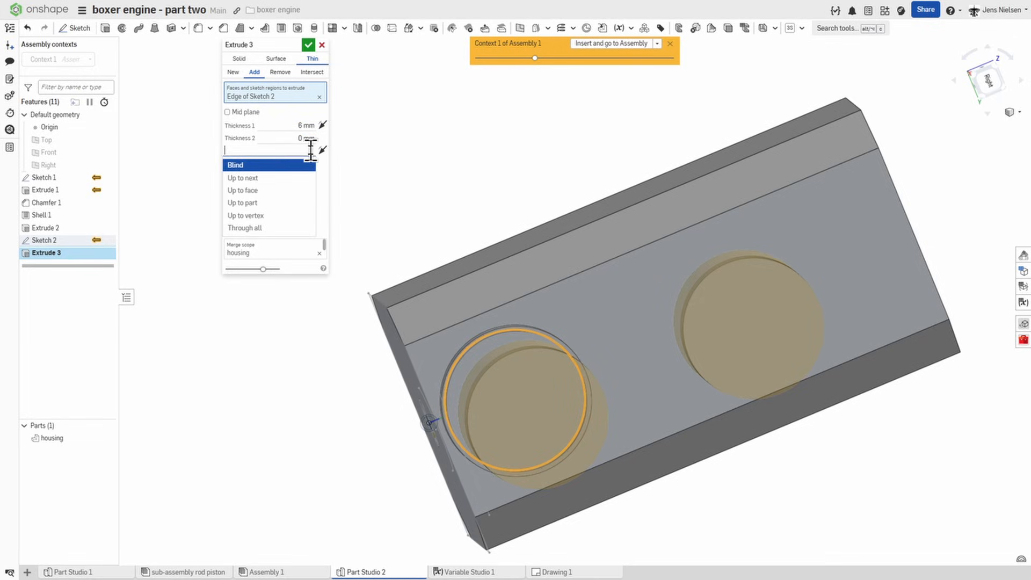
left_click(278, 191)
right_click_drag(658, 253, 803, 447)
left_click(653, 404)
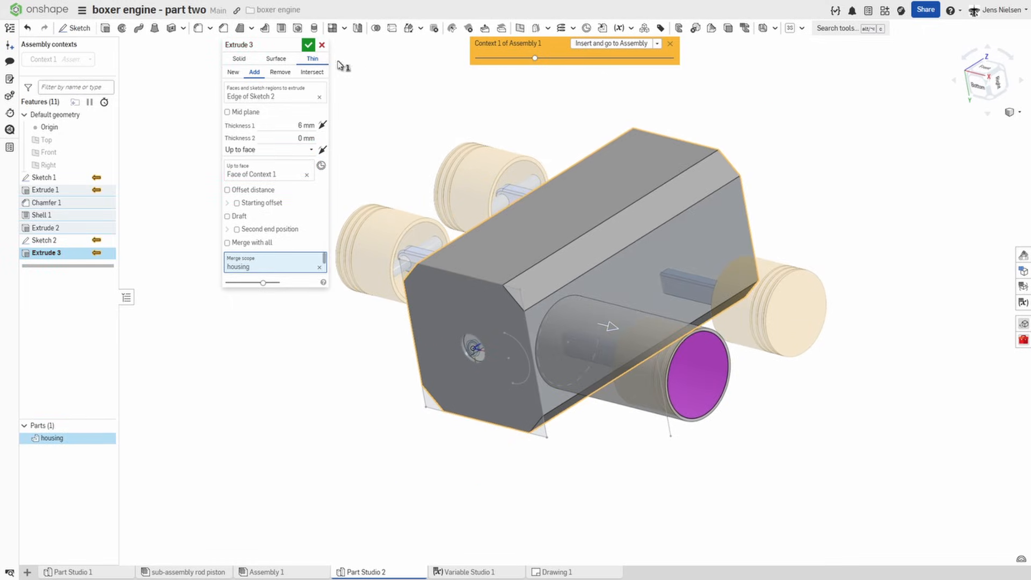
left_click(308, 45)
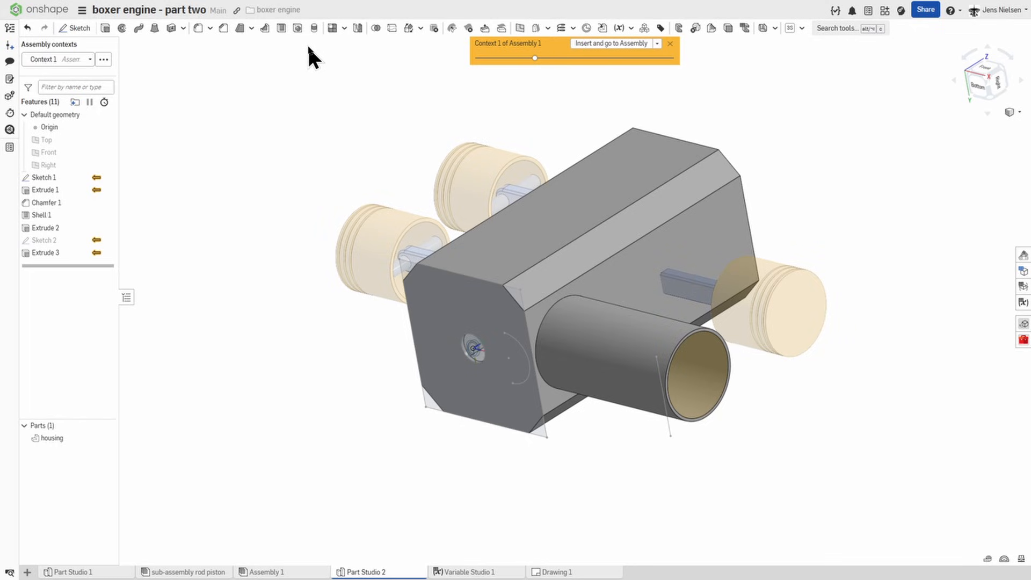
Step: Lengthen the cylinder tube by offsetting its outer ring-shaped end face outward with Move face and a Blind end type
key("ctrl+shift+Down")
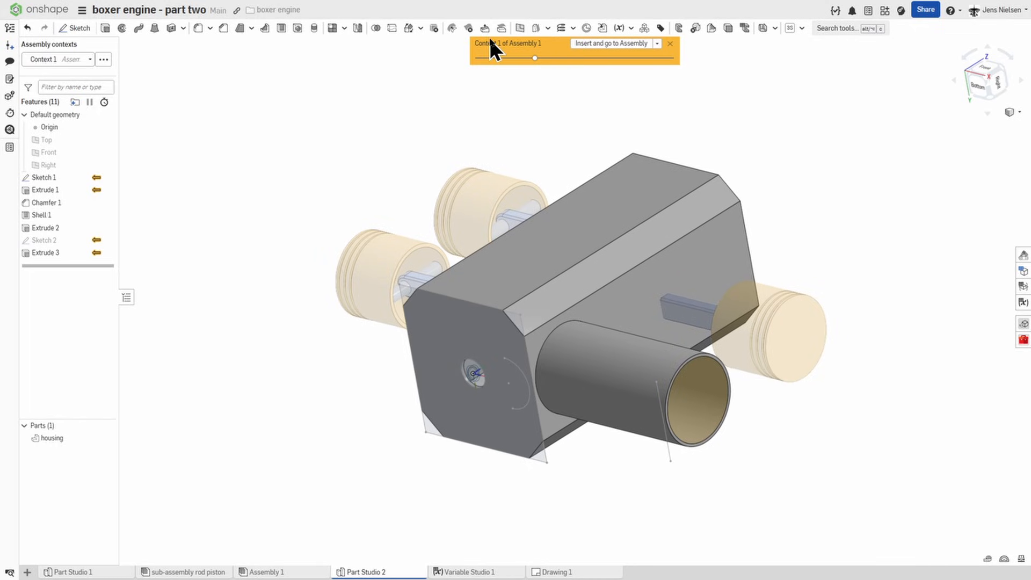
left_click(484, 30)
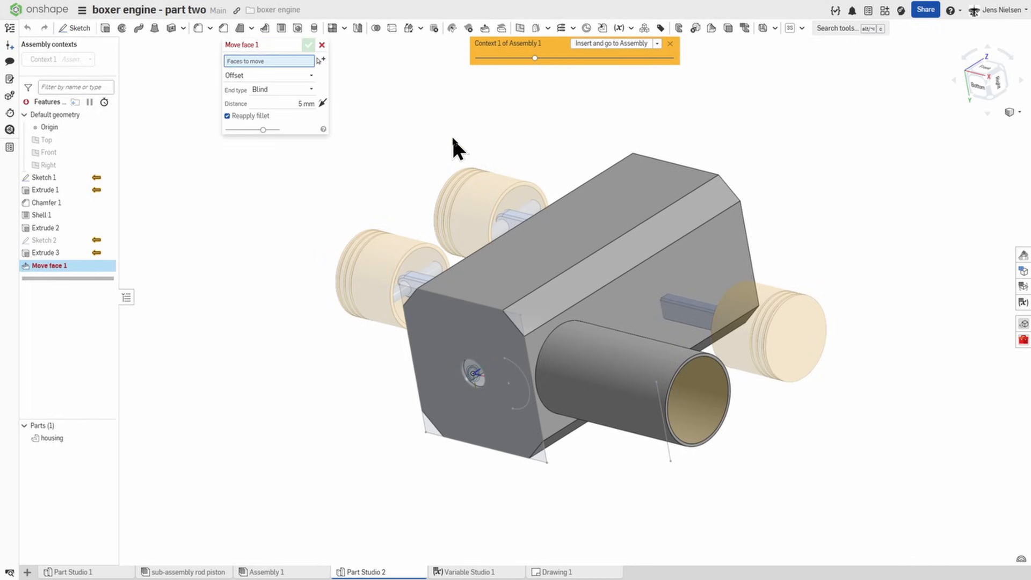
scroll(725, 372, "up", 2)
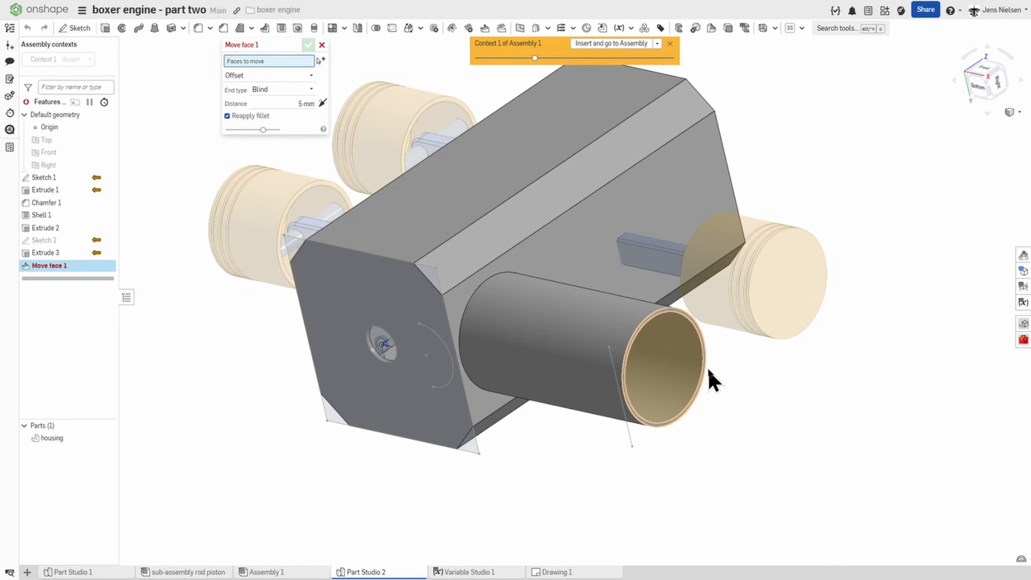
left_click(707, 367)
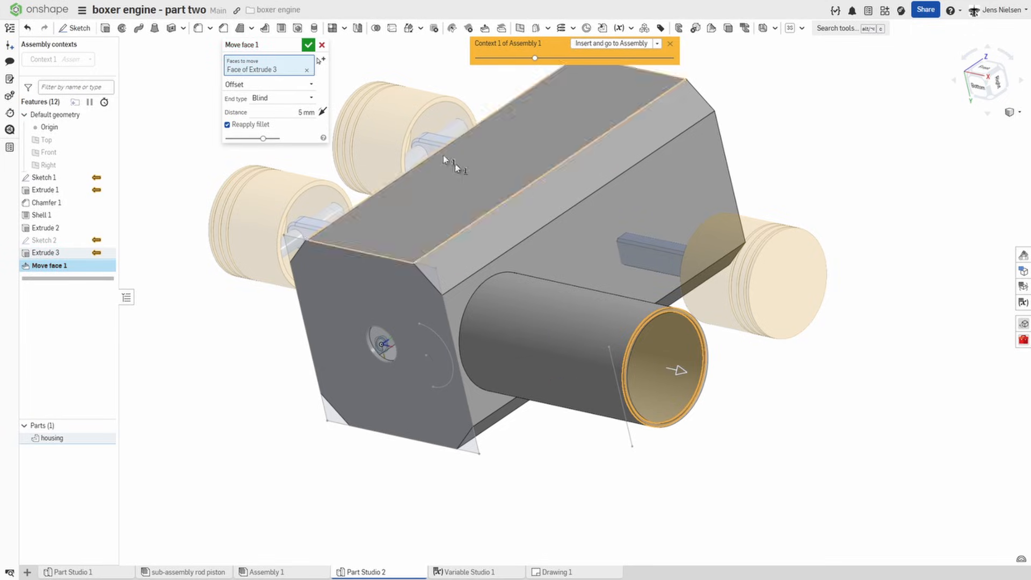
key("f")
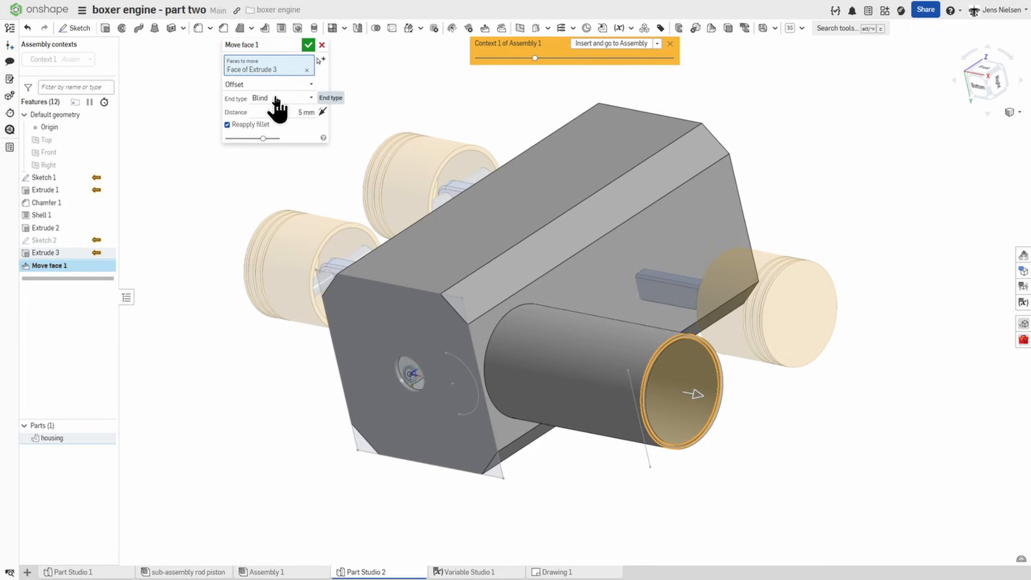
left_click(310, 86)
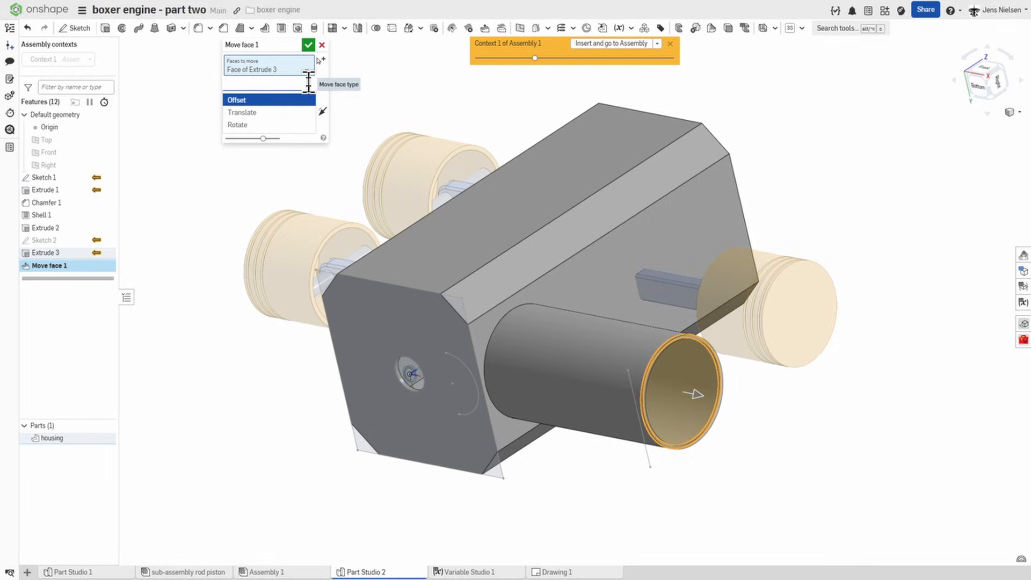
left_click(396, 100)
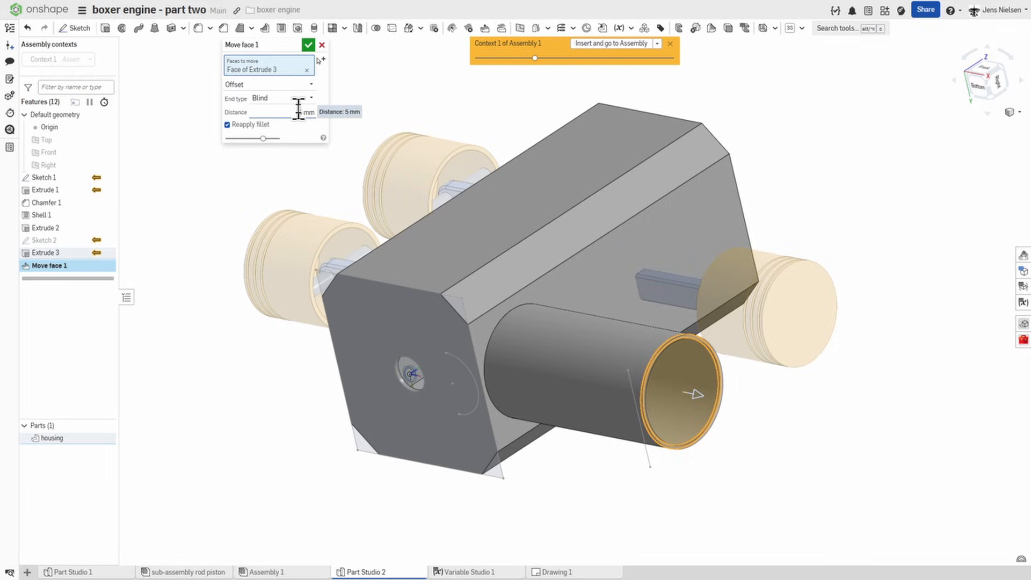
left_click(302, 112)
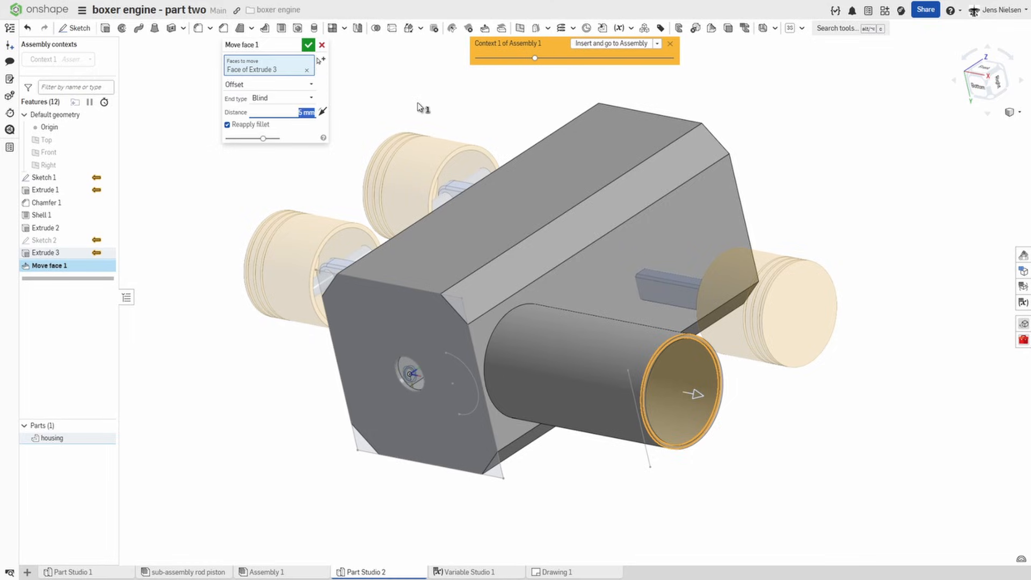
left_click(308, 45)
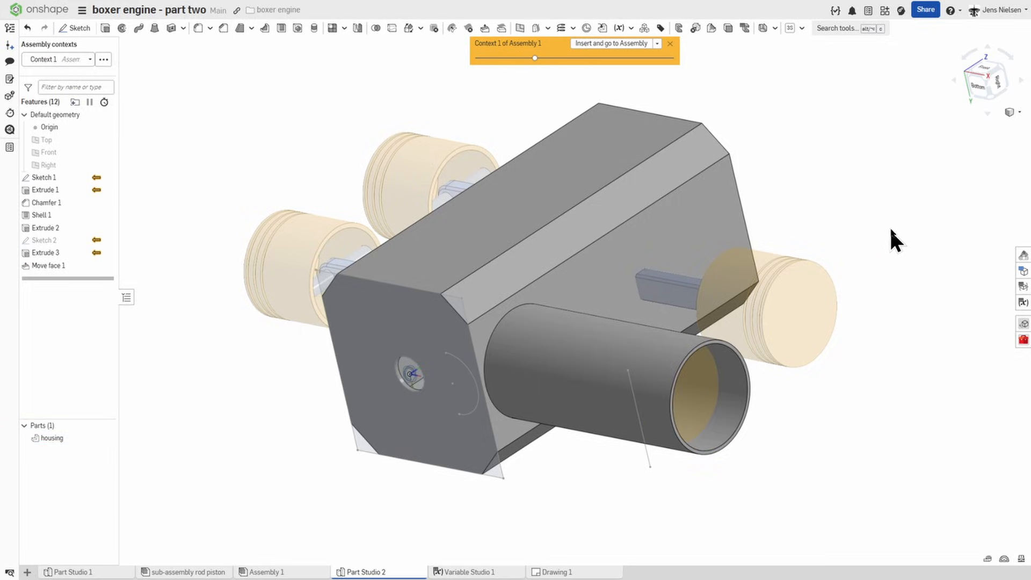
Step: Create a solid Remove extrude with the Up to next end type for the cylinder opening, leaving its face selection empty
right_click_drag(891, 227, 886, 227)
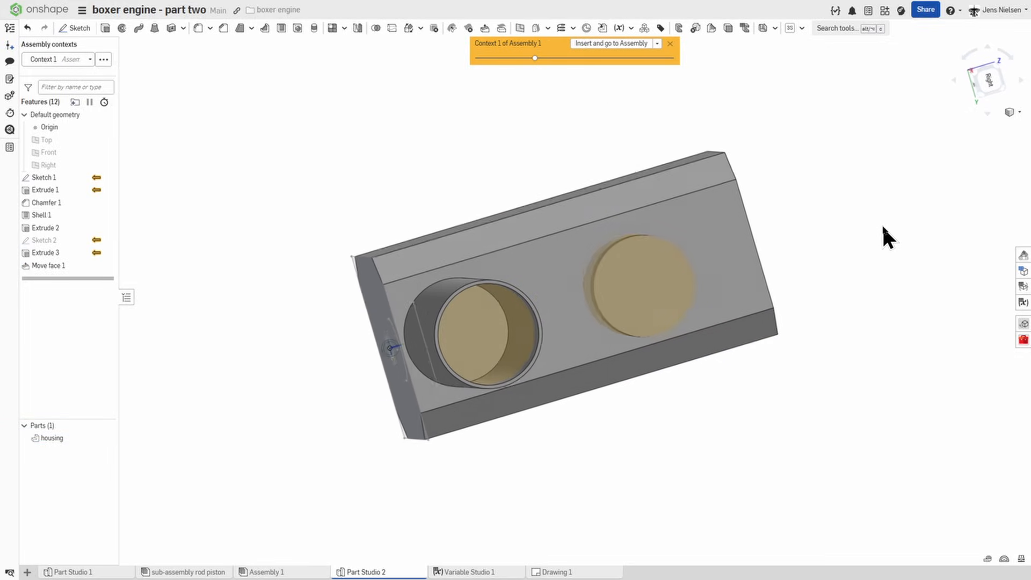
left_click(105, 28)
left_click(480, 328)
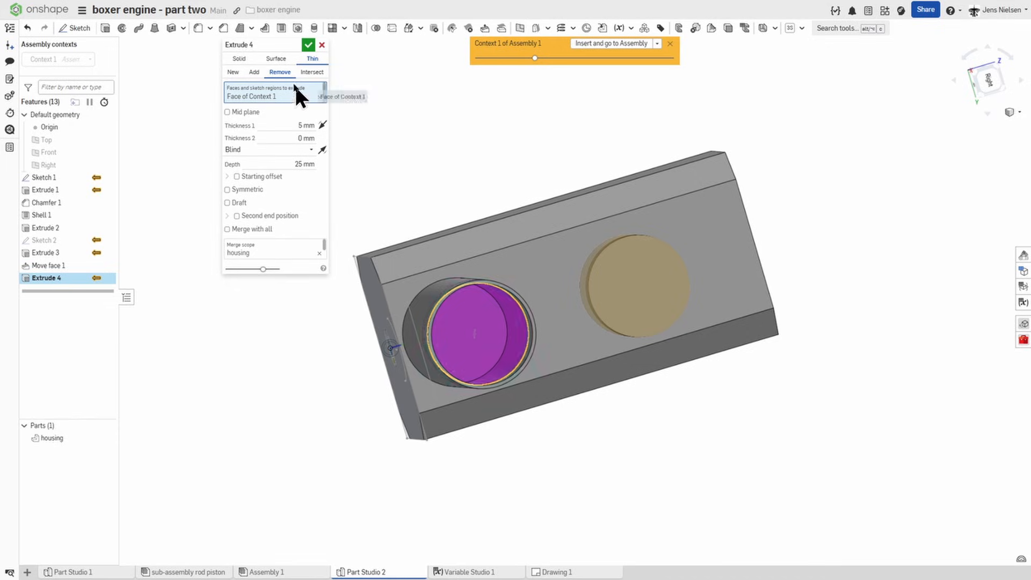
left_click(311, 150)
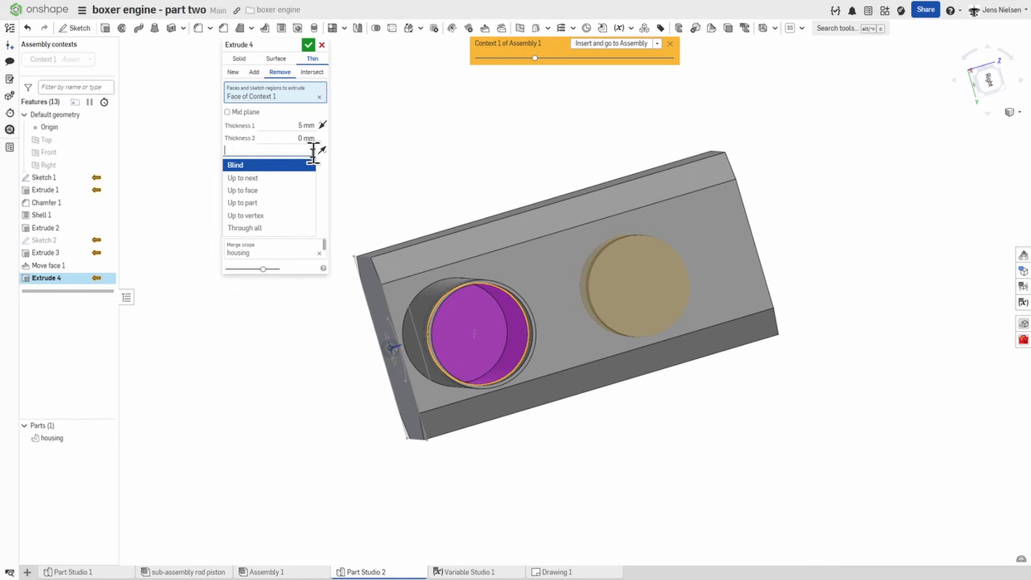
left_click(294, 180)
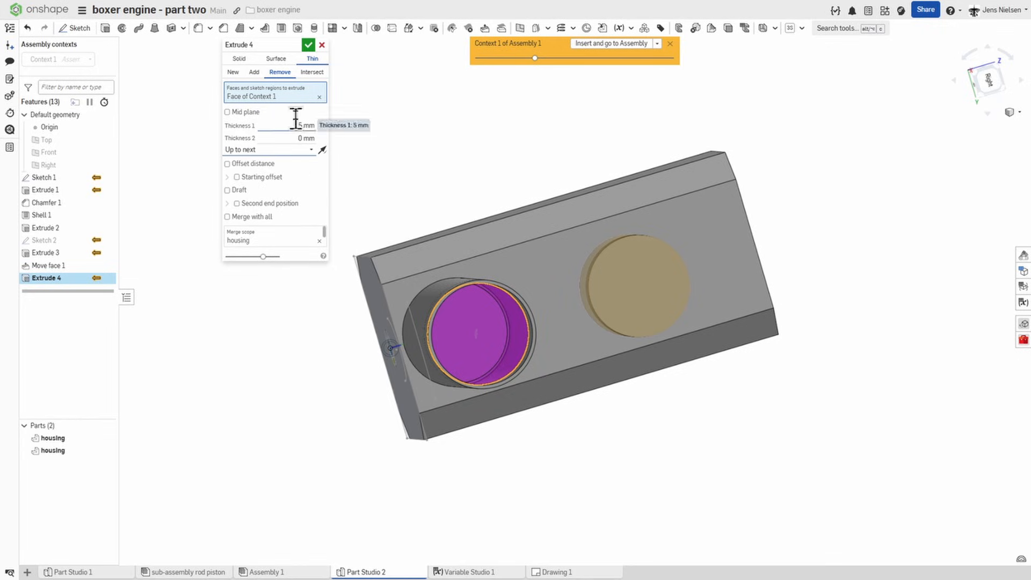
left_click(243, 60)
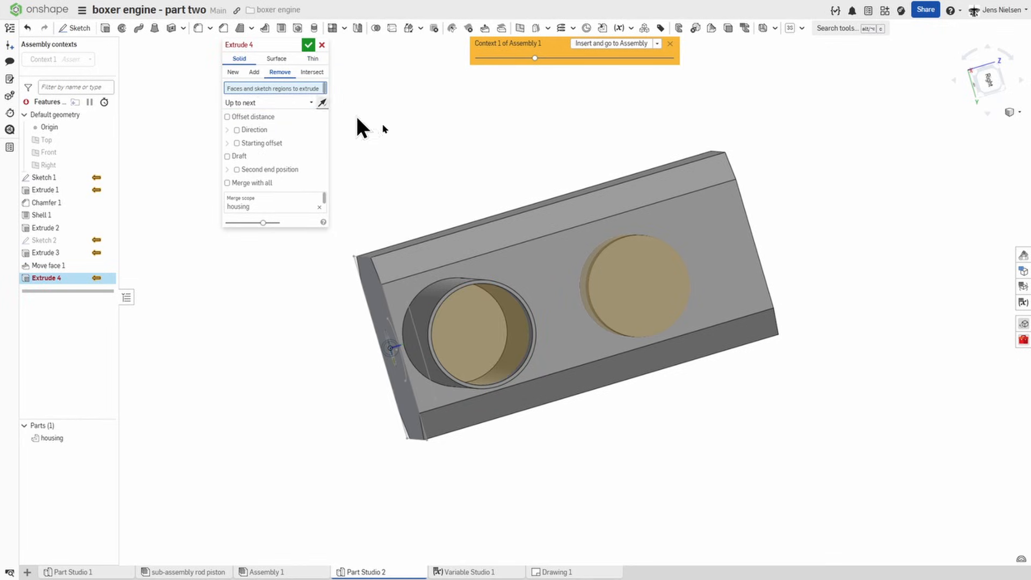
right_click_drag(474, 151, 472, 159)
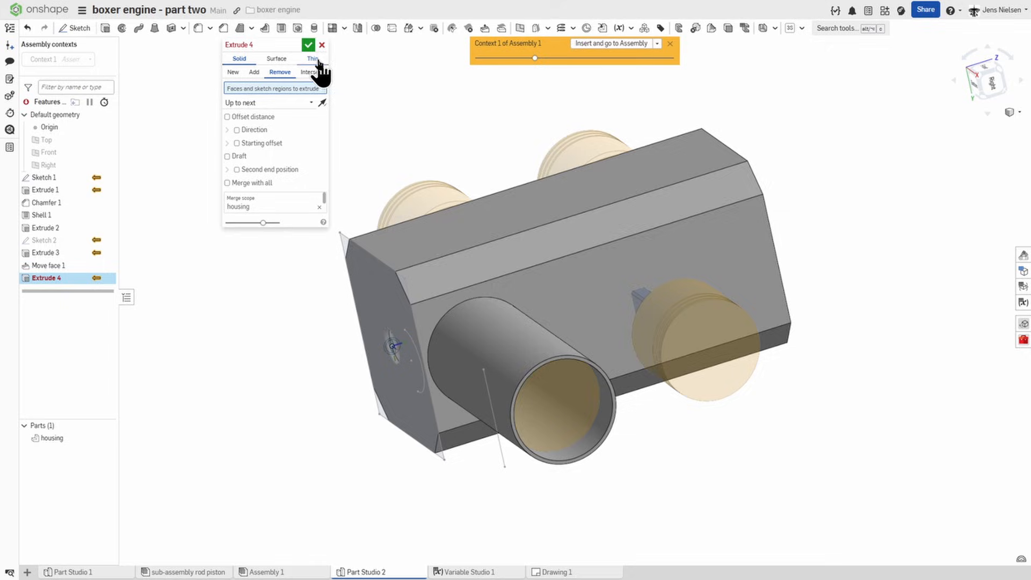
left_click(308, 43)
Step: Show the default planes and apply a section view of the housing and engine along the Front plane
right_click_drag(316, 52, 949, 278)
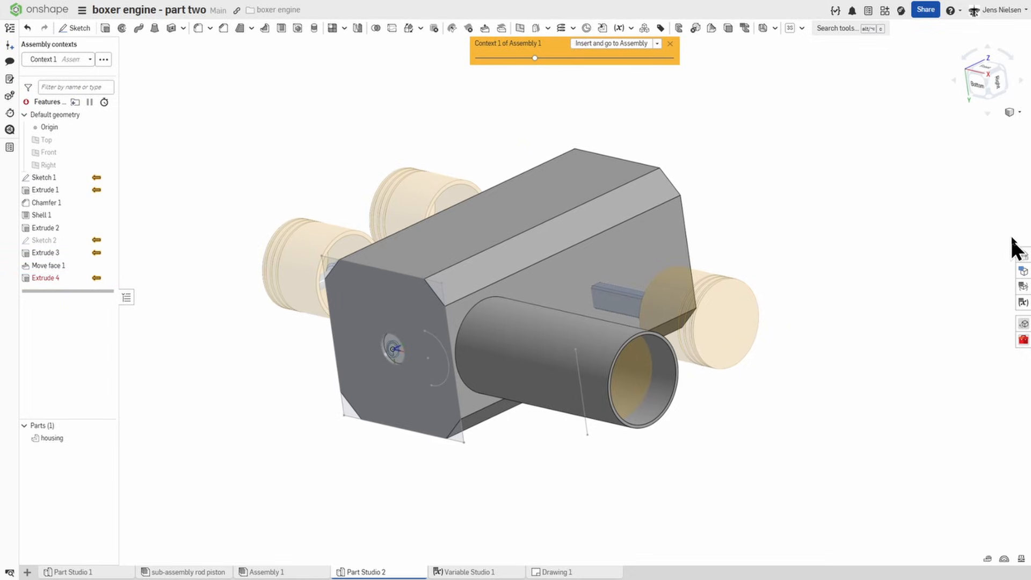
left_click(1013, 112)
left_click(967, 278)
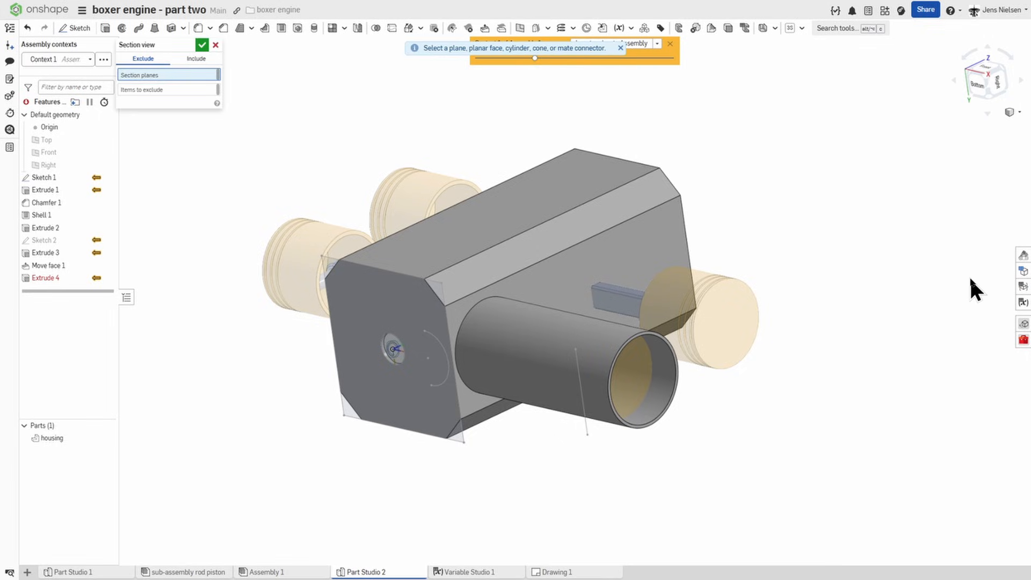
key("p")
right_click_drag(348, 360, 315, 365)
left_click(314, 366)
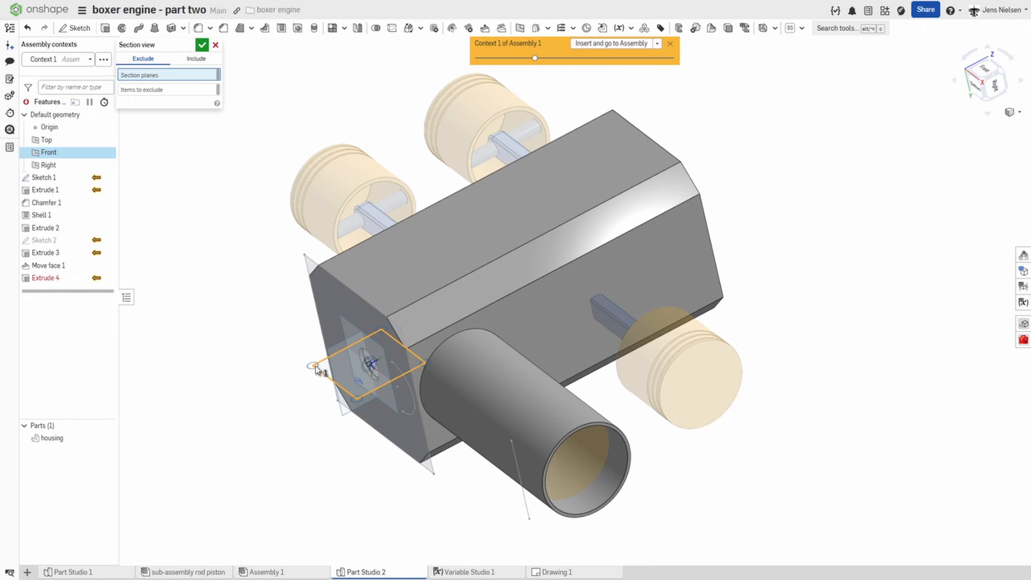
left_click(201, 45)
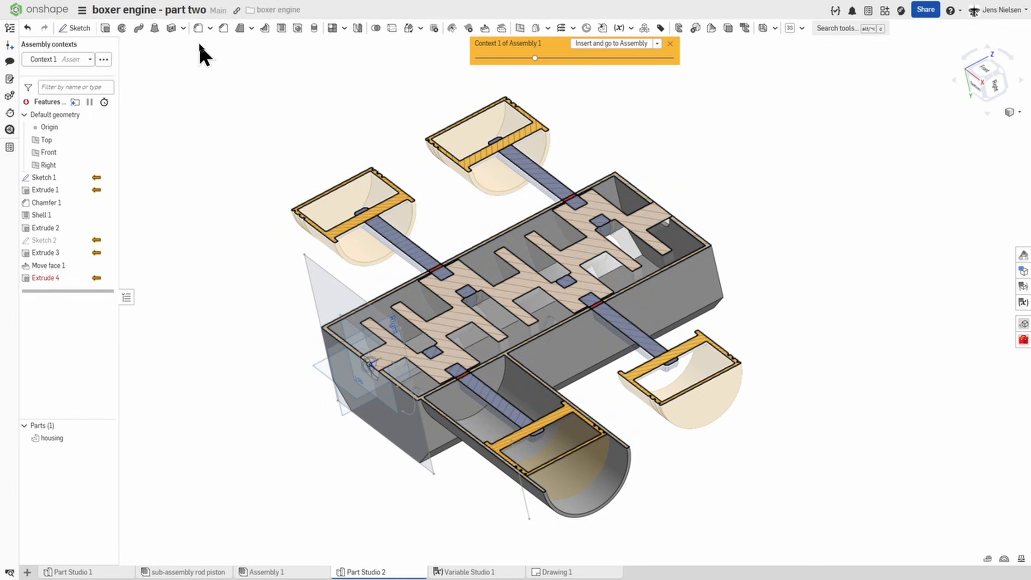
right_click_drag(818, 239, 840, 240)
scroll(839, 240, "up", 4)
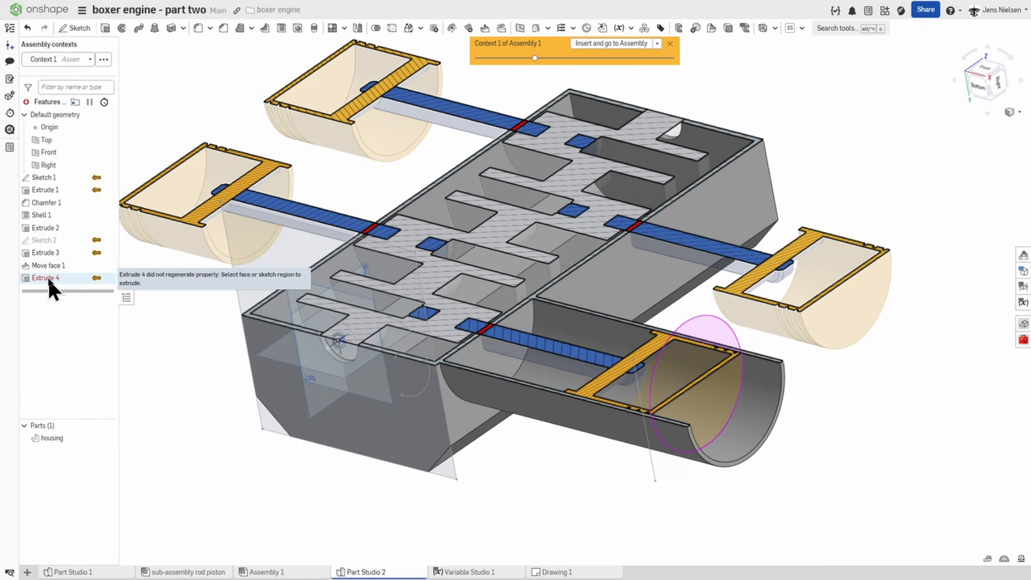
Step: Edit the incomplete Remove extrude to cut away the circular housing wall inside the cylinder tube, up to next
right_click(49, 277)
left_click(75, 300)
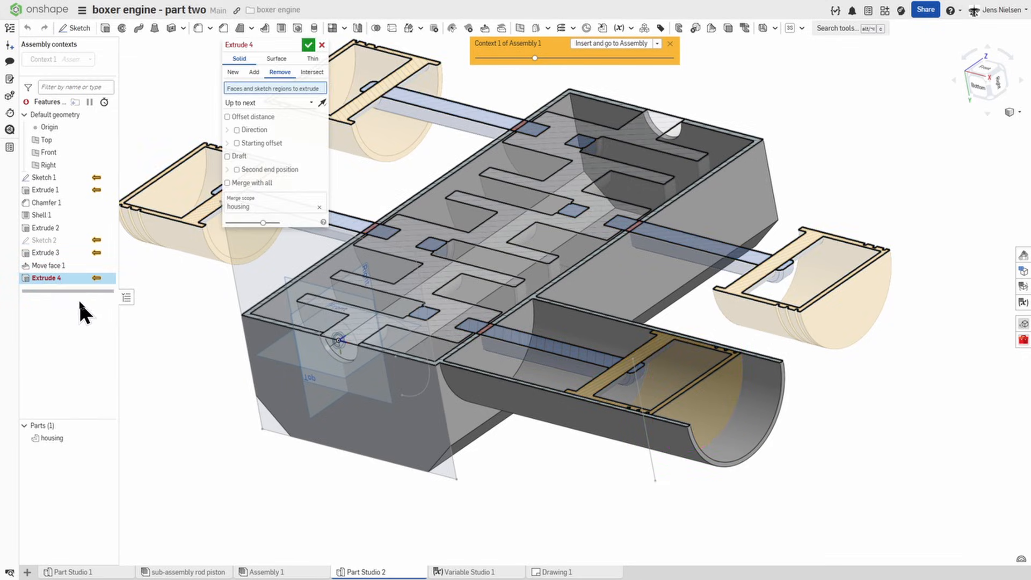
left_click(467, 350)
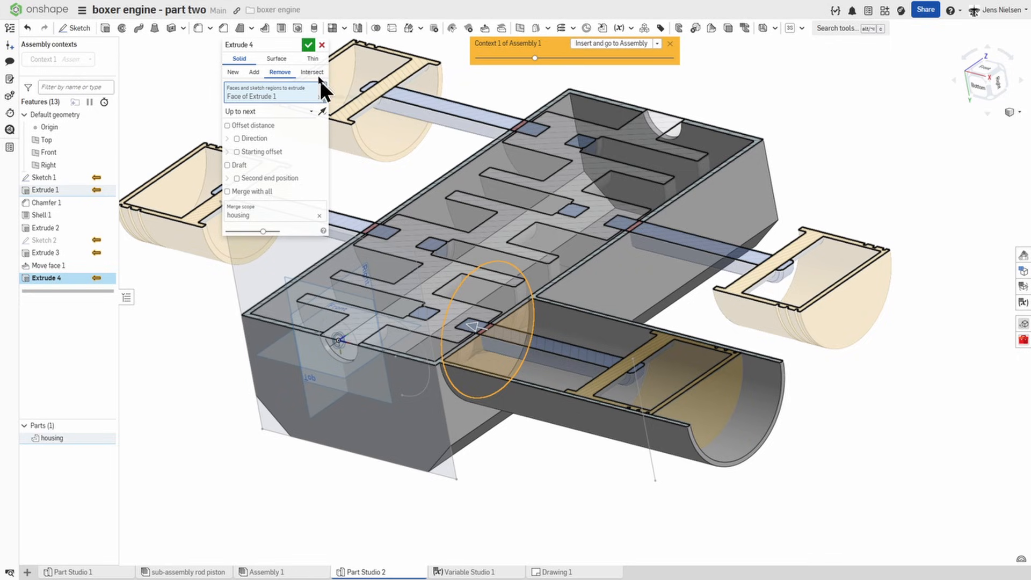
left_click(308, 45)
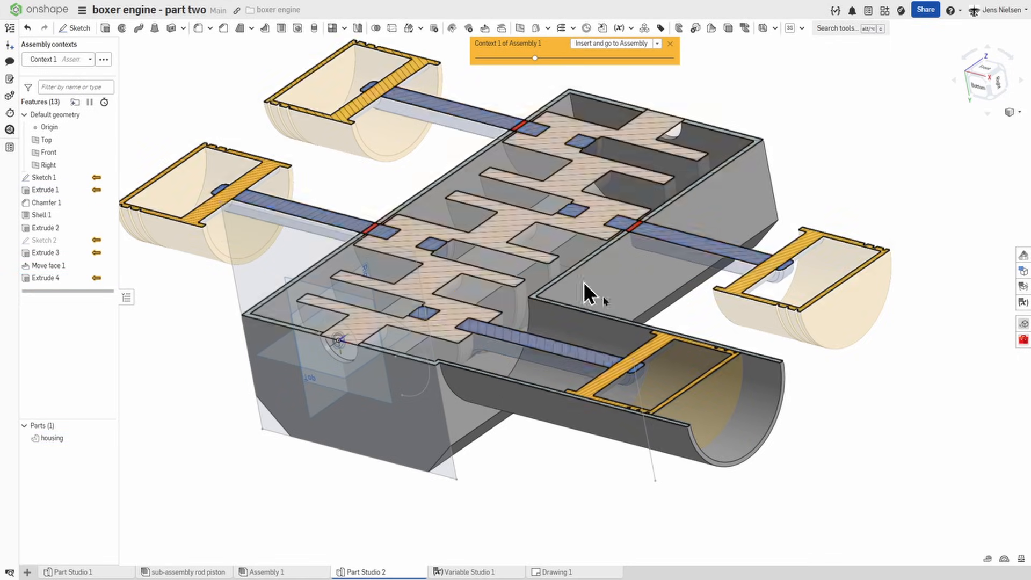
Step: Close the open outer end of the cylinder tube with a Fill surface bounded by its circular end edge
scroll(558, 317, "down", 1)
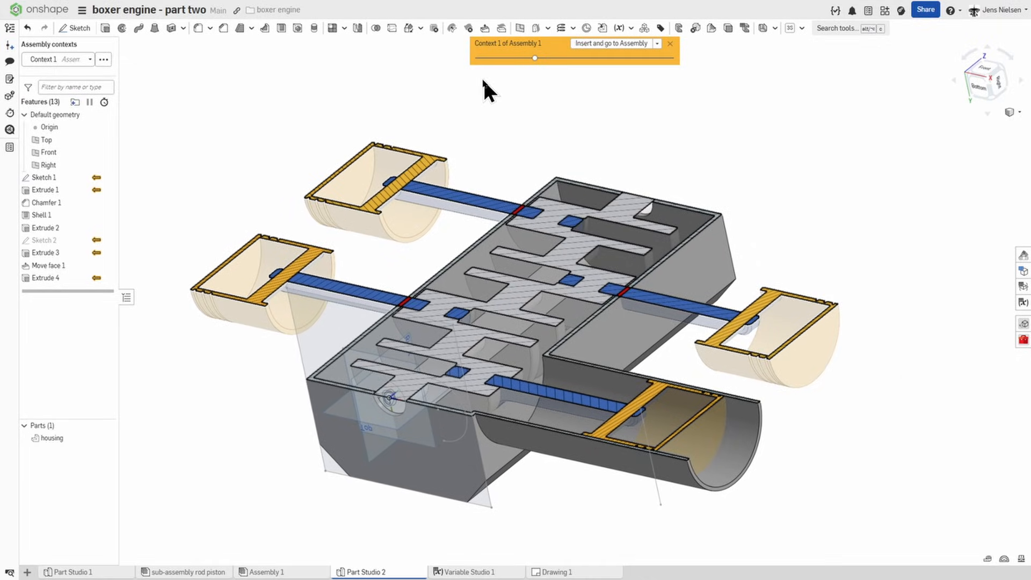
left_click(548, 30)
left_click(537, 76)
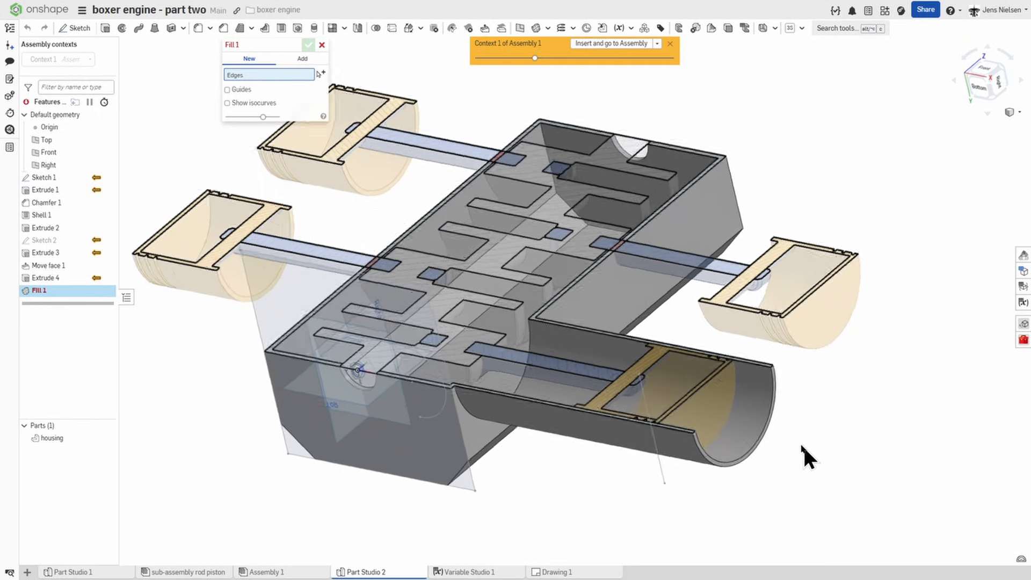
scroll(775, 395, "up", 3)
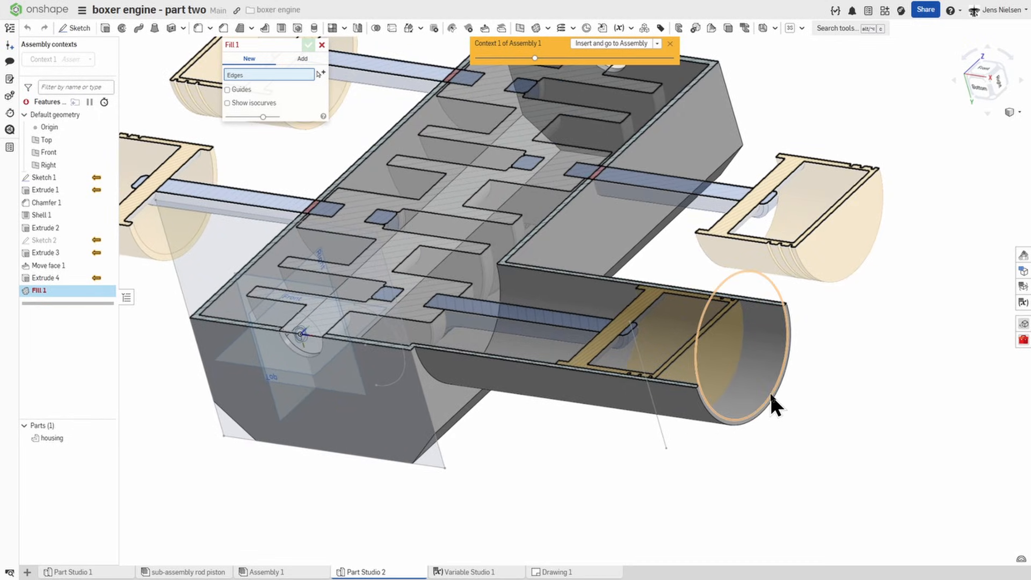
left_click(771, 396)
key("f")
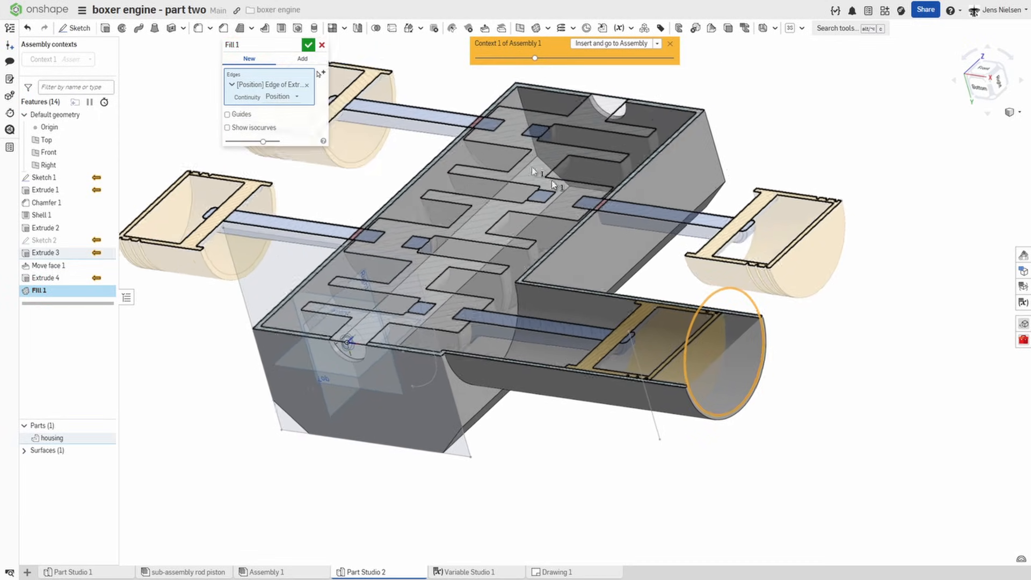
left_click(308, 44)
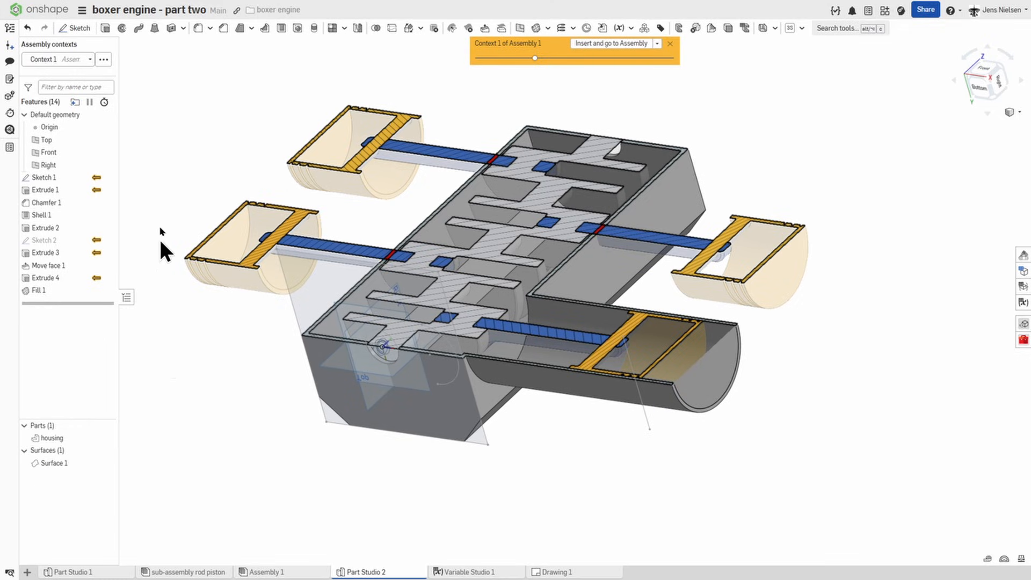
Step: Thicken the fill surface at the tube's end by 6 mm and add it to the housing part
left_click(171, 28)
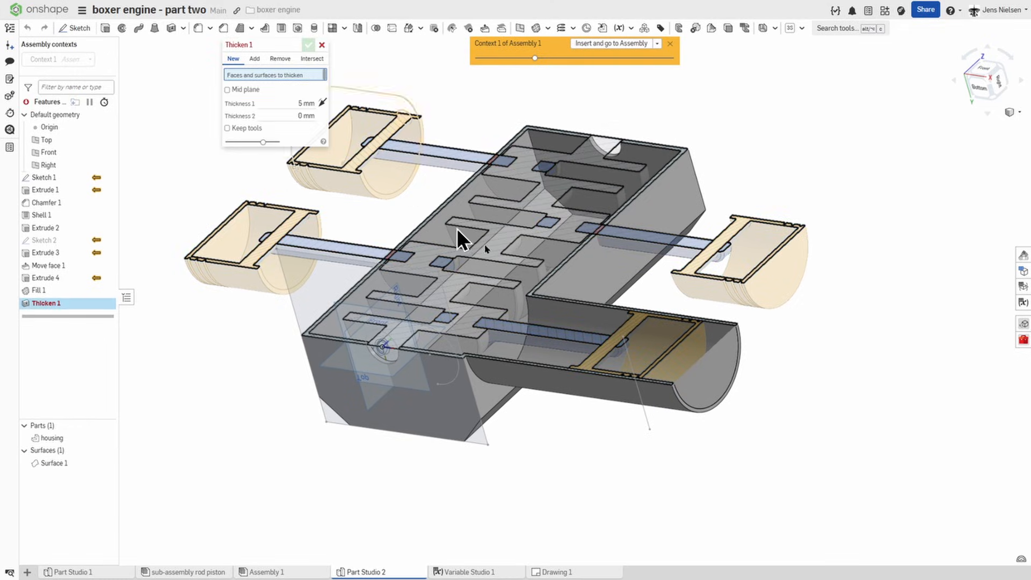
left_click(710, 380)
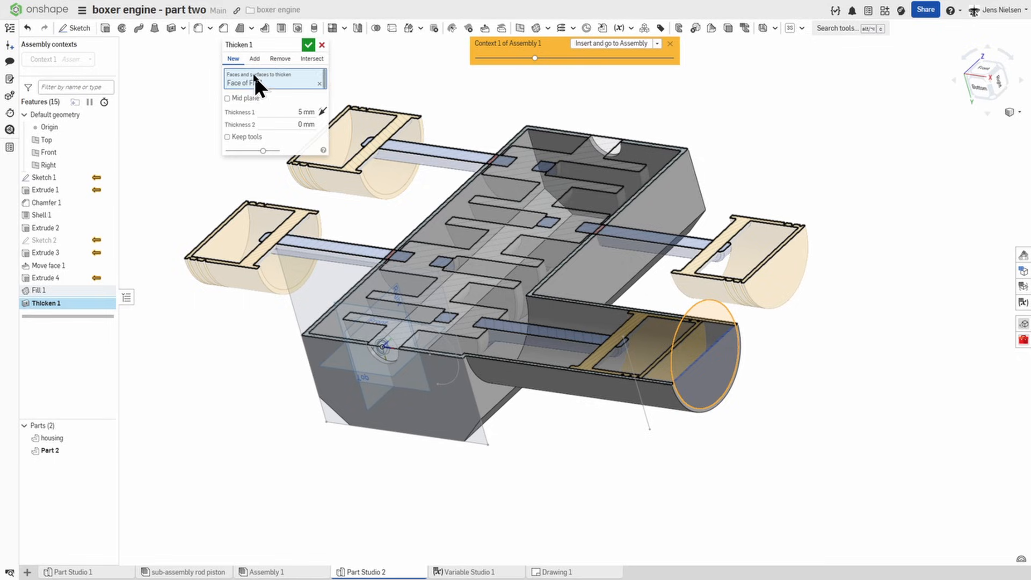
left_click(254, 59)
left_click(282, 165)
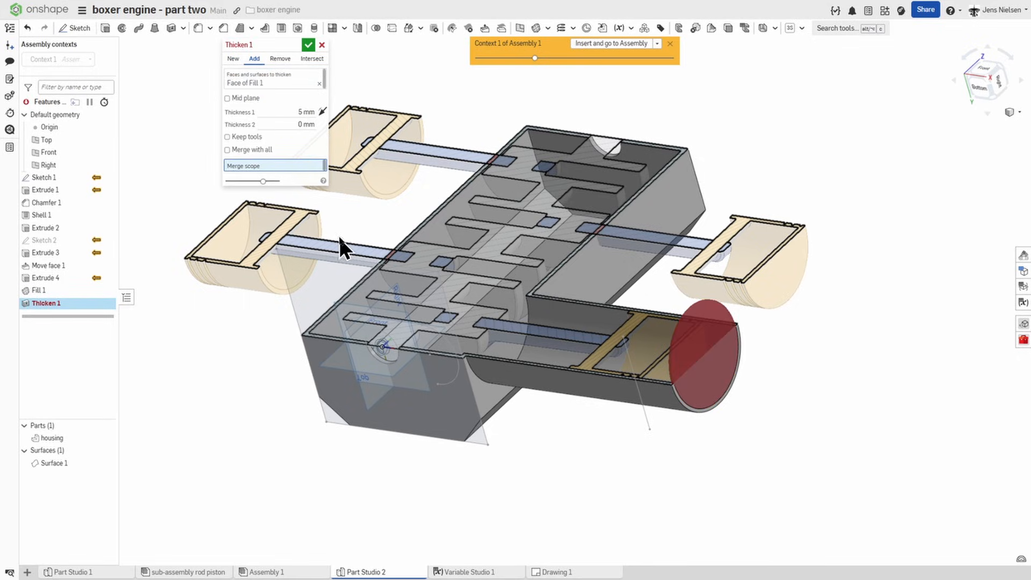
left_click(54, 439)
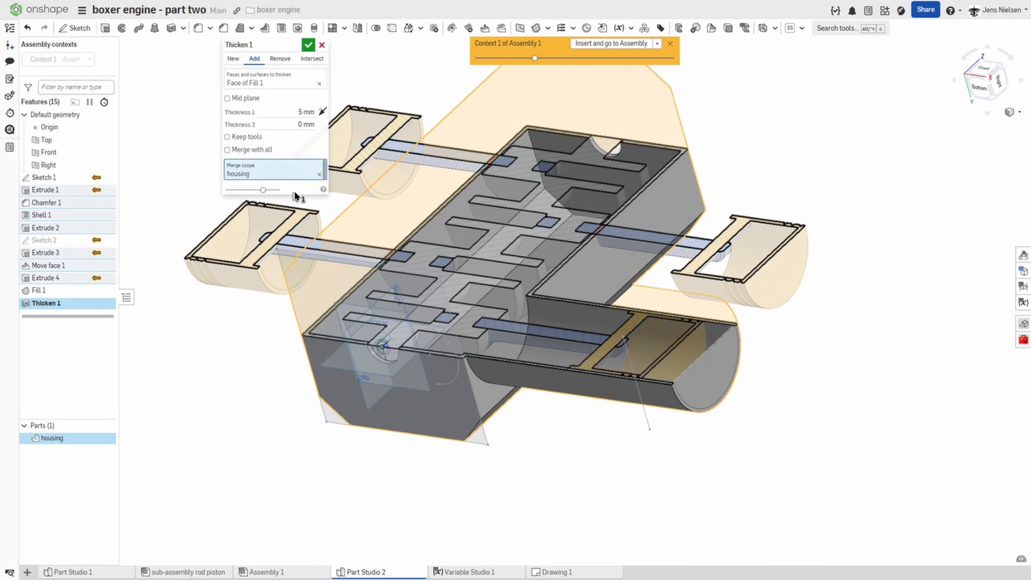
left_click(303, 113)
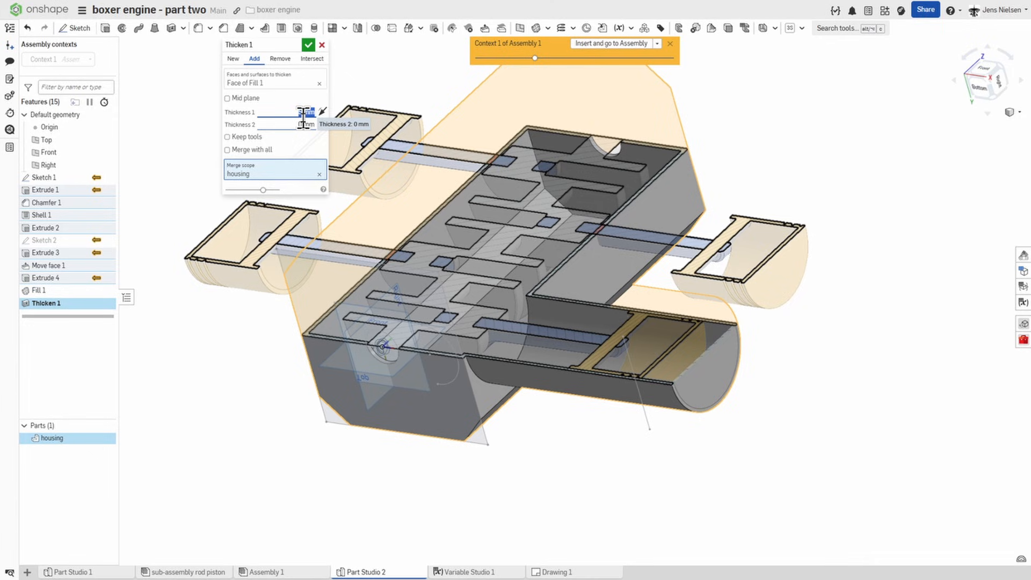
type("6")
left_click(308, 46)
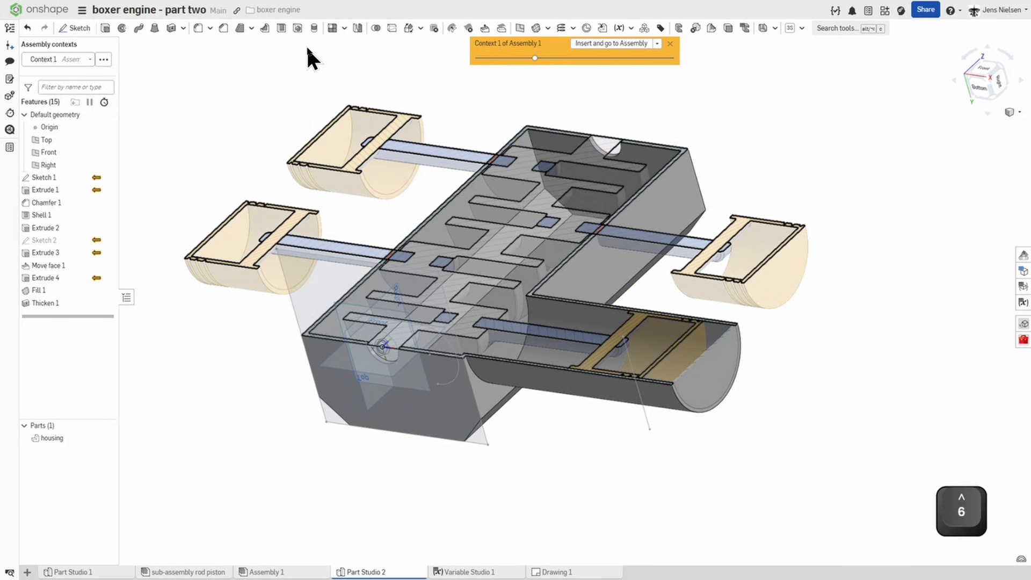
Step: Hide Sketch 1 and start a new sketch on the closed outer end face of the cylinder tube
scroll(854, 421, "up", 5)
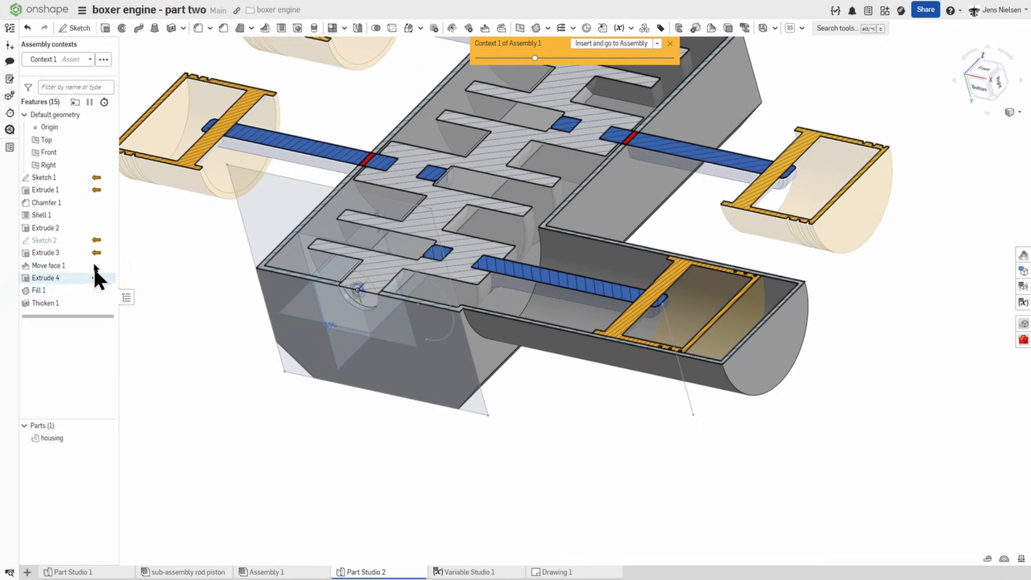
left_click(106, 178)
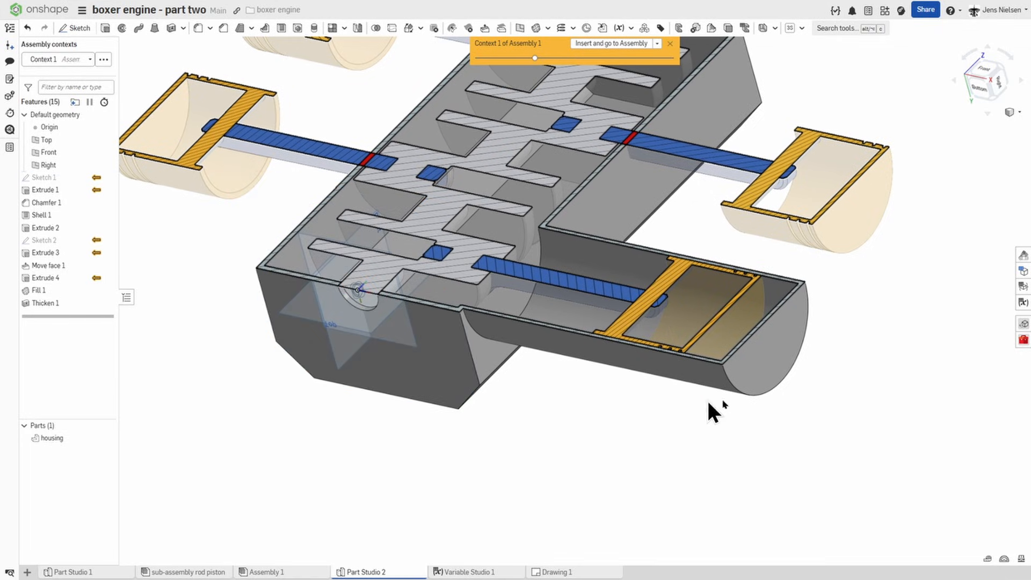
middle_click_drag(853, 389, 889, 424)
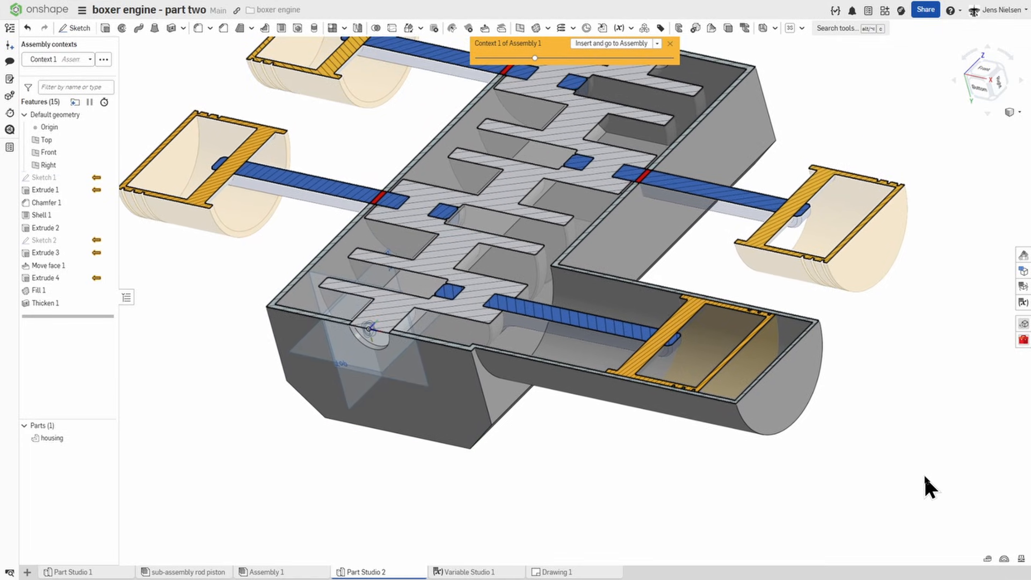
key("s")
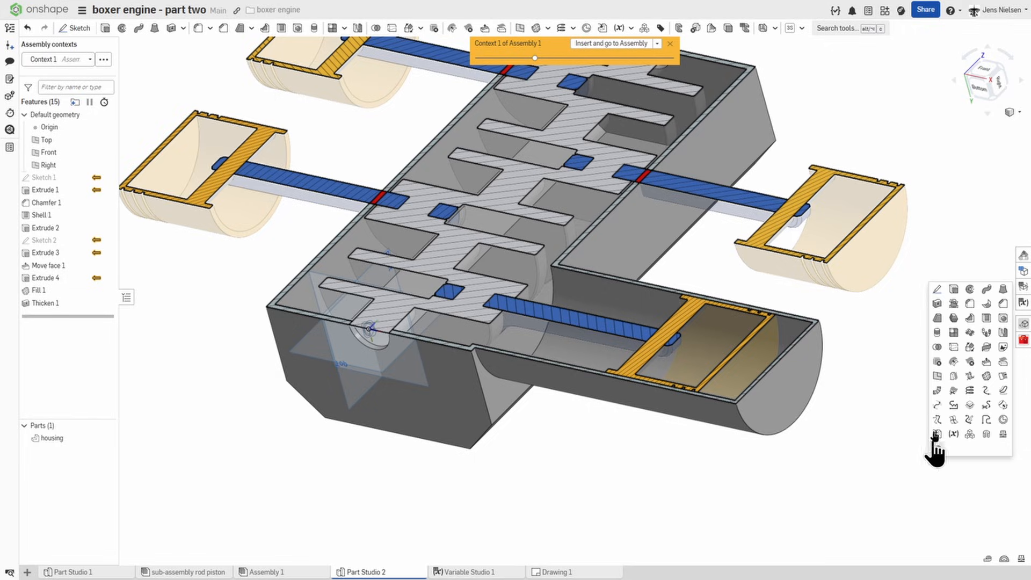
left_click(936, 290)
left_click(798, 393)
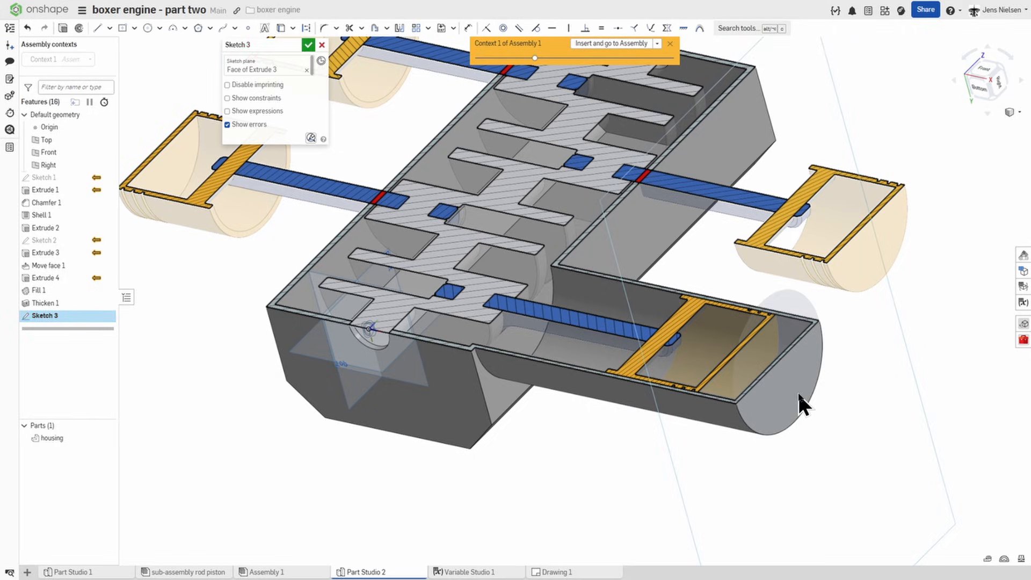
Step: Project the end face's circular edge into the sketch and offset it outward by 14 mm to form a ring
key("u")
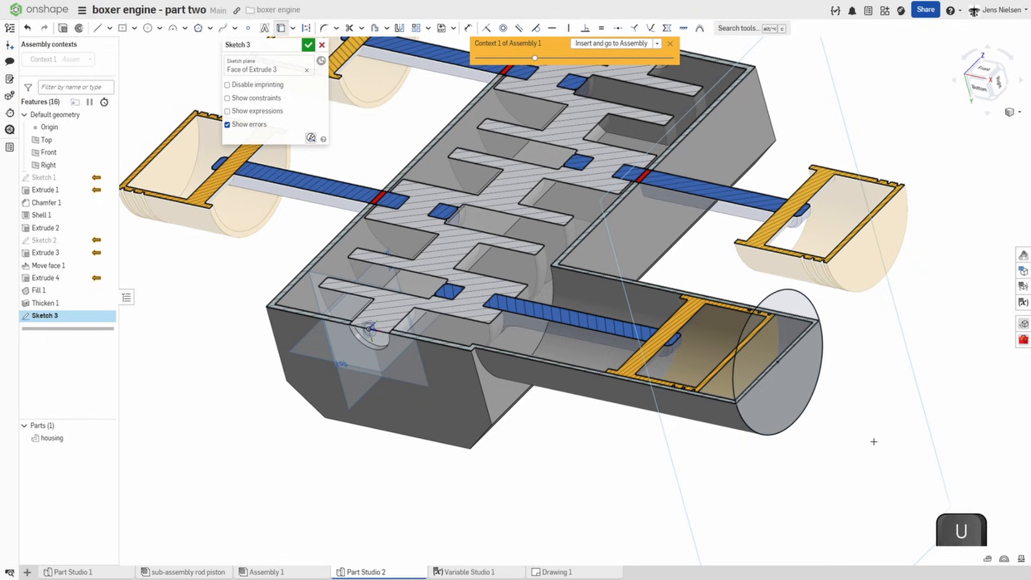
key("o")
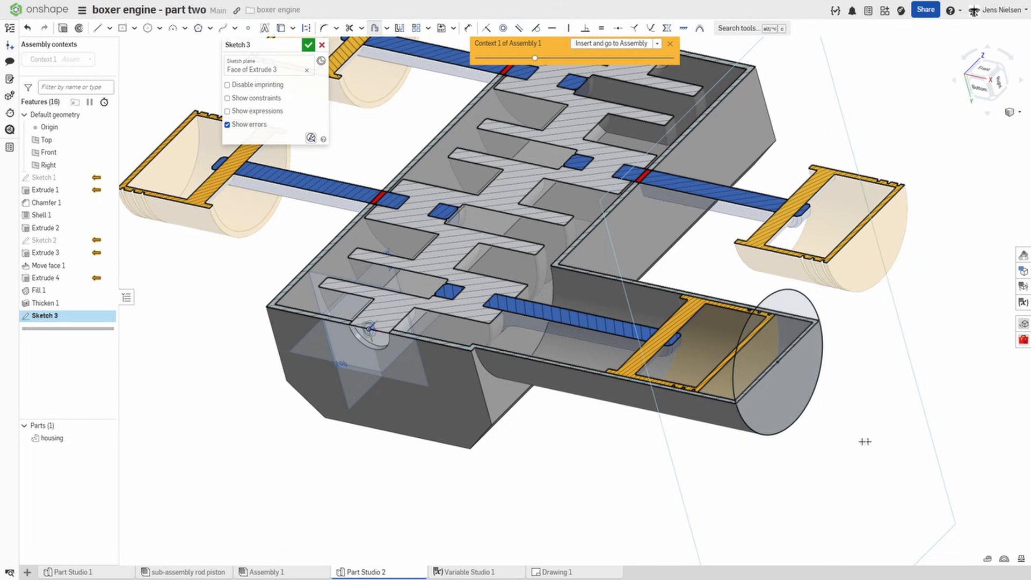
left_click(783, 436)
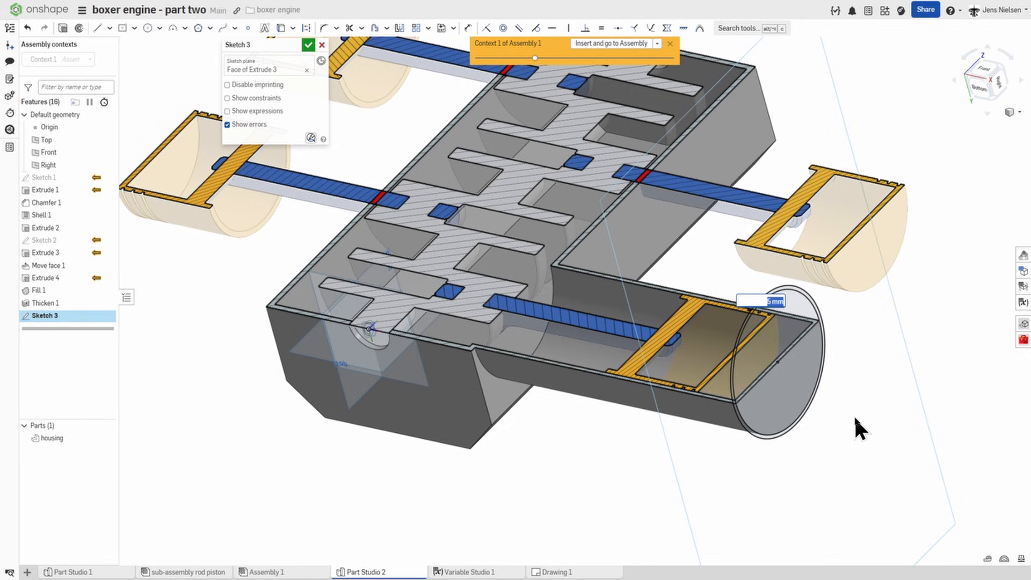
type("14")
key("Return")
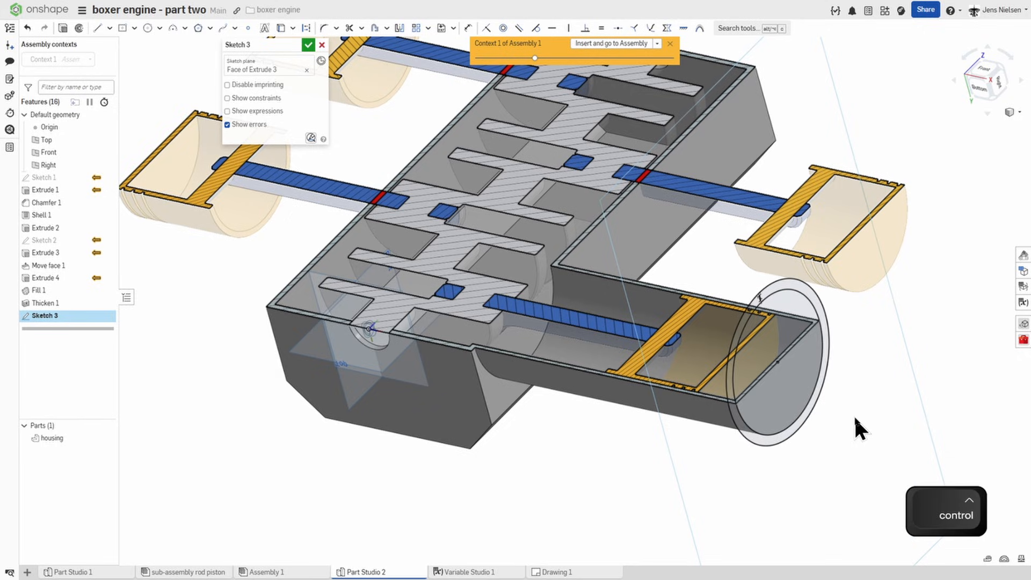
left_click(308, 45)
Step: Extrude the ring region 12 mm back toward the housing as a new solid with a Blind end type
left_click(106, 28)
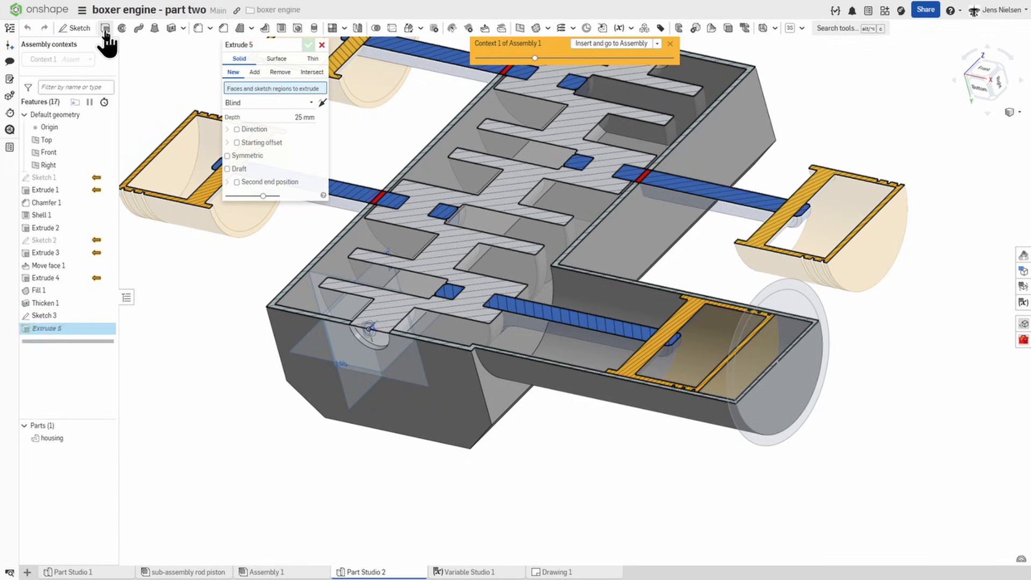
left_click(815, 301)
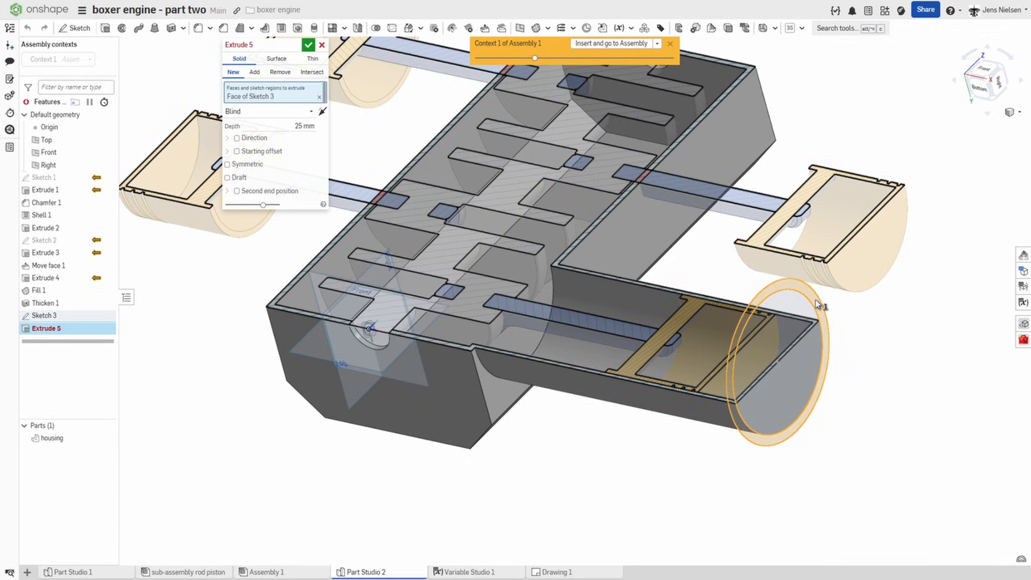
left_click(305, 126)
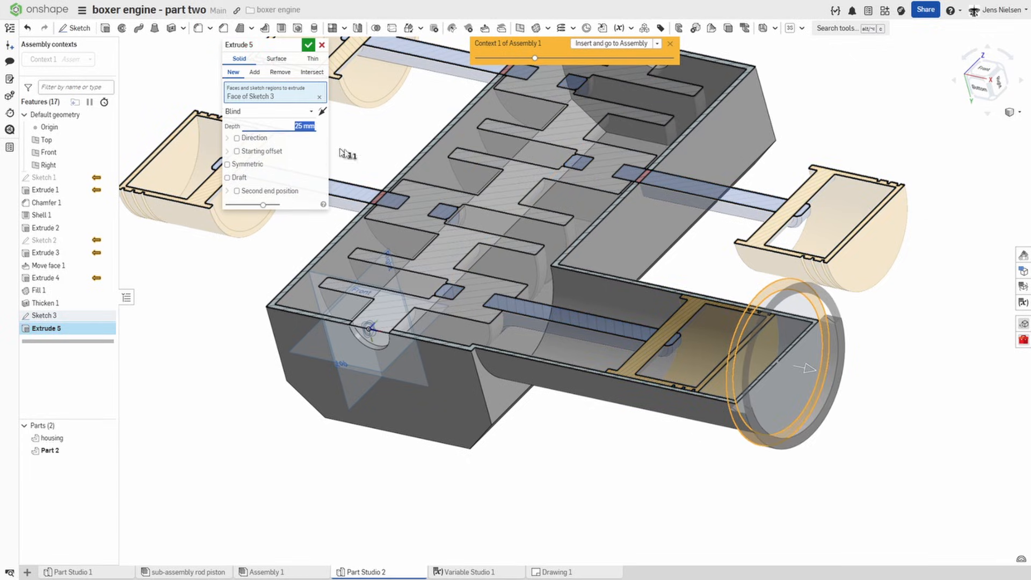
type("12")
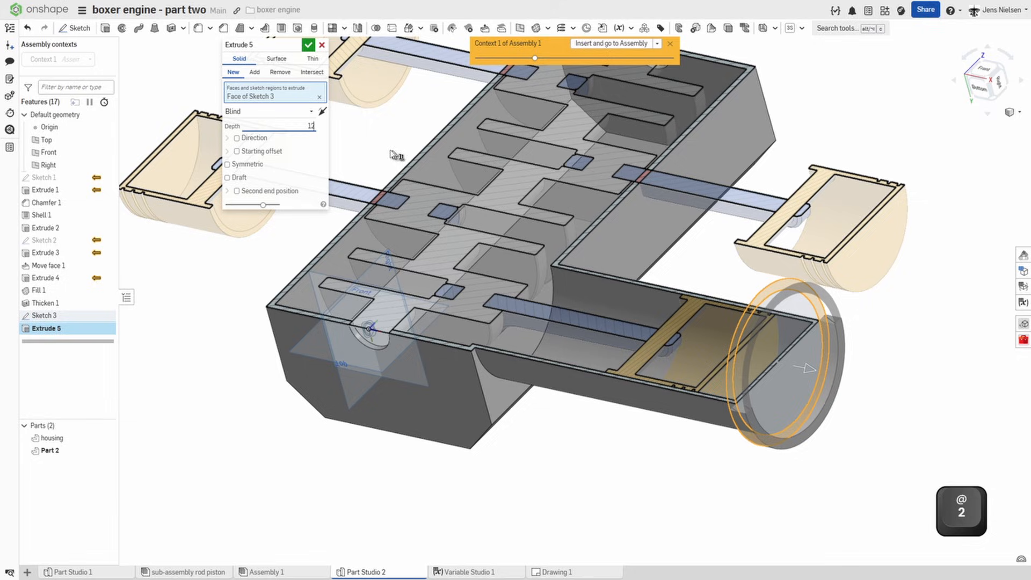
left_click(324, 114)
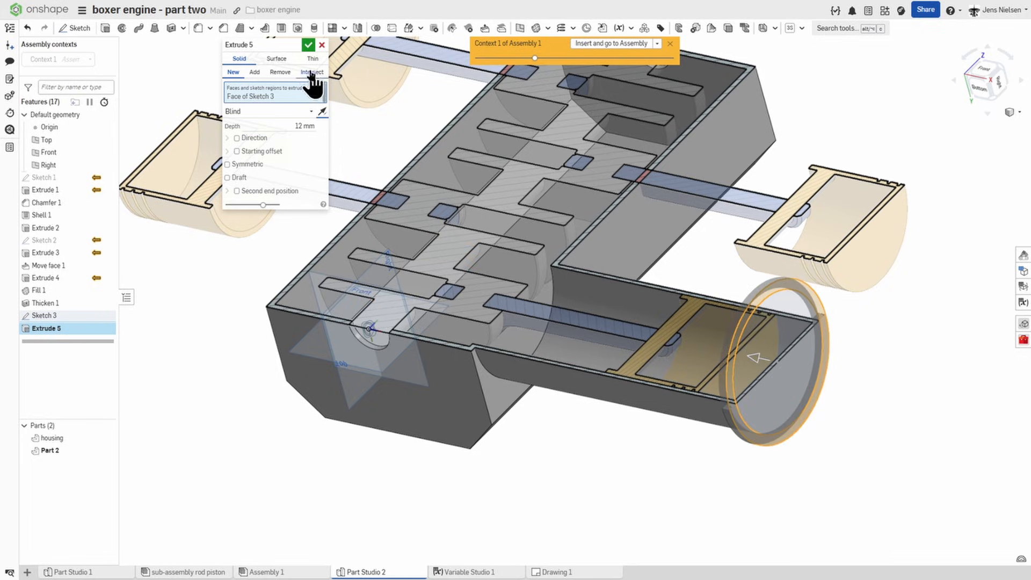
left_click(308, 45)
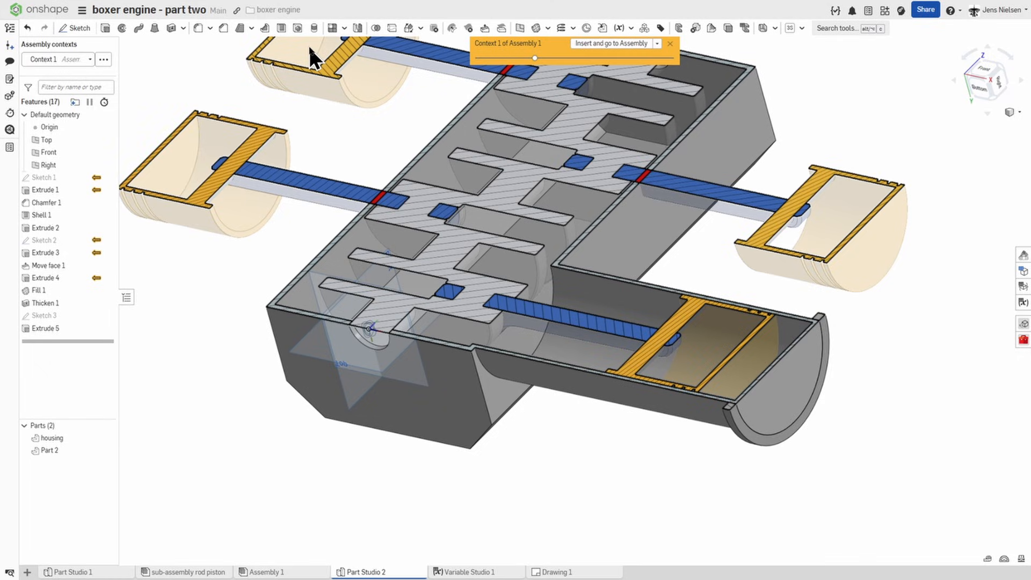
Step: Edit the ring extrude to use Add, merging the ring with the housing
right_click(67, 328)
left_click(107, 336)
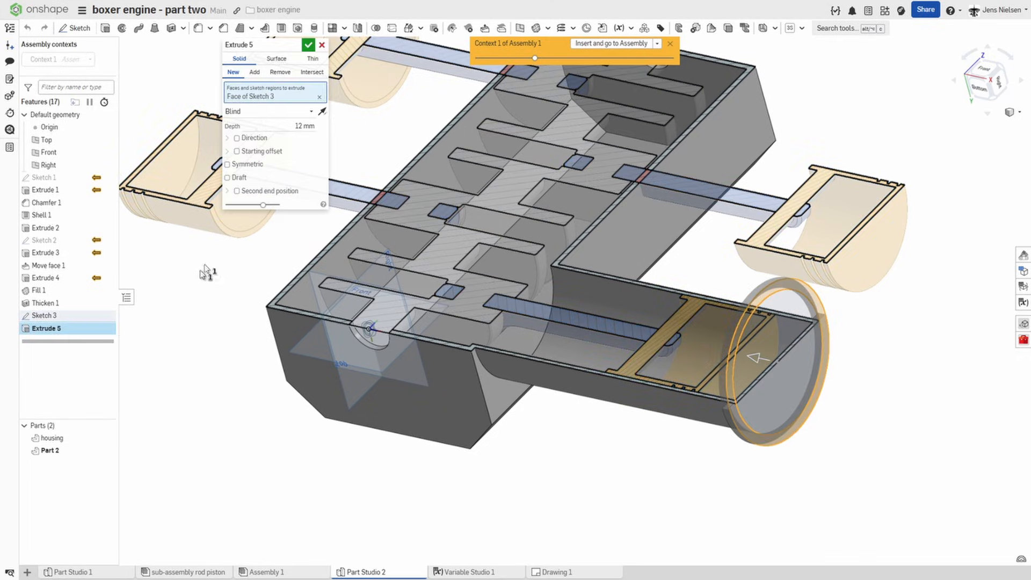
left_click(254, 72)
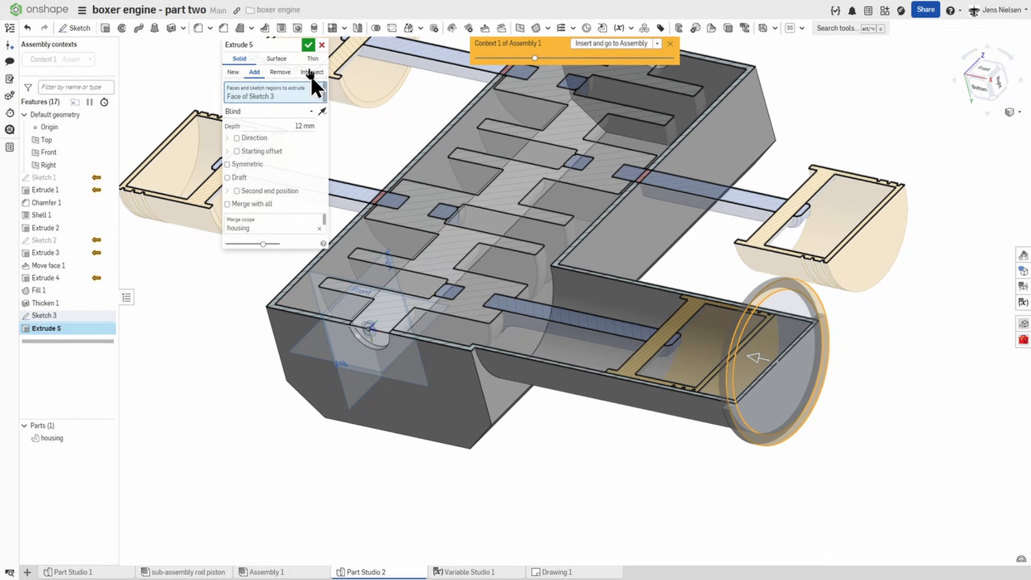
left_click(309, 44)
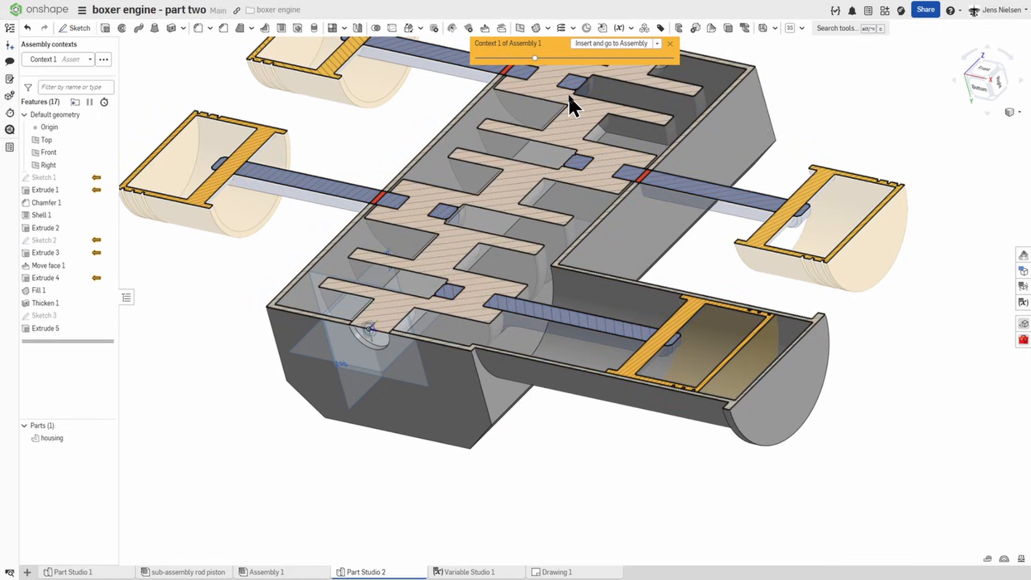
Step: Set up a linear feature pattern of Extrude 5, directed from the cylinder's outer end face back toward the housing, with features reapplied
key("f")
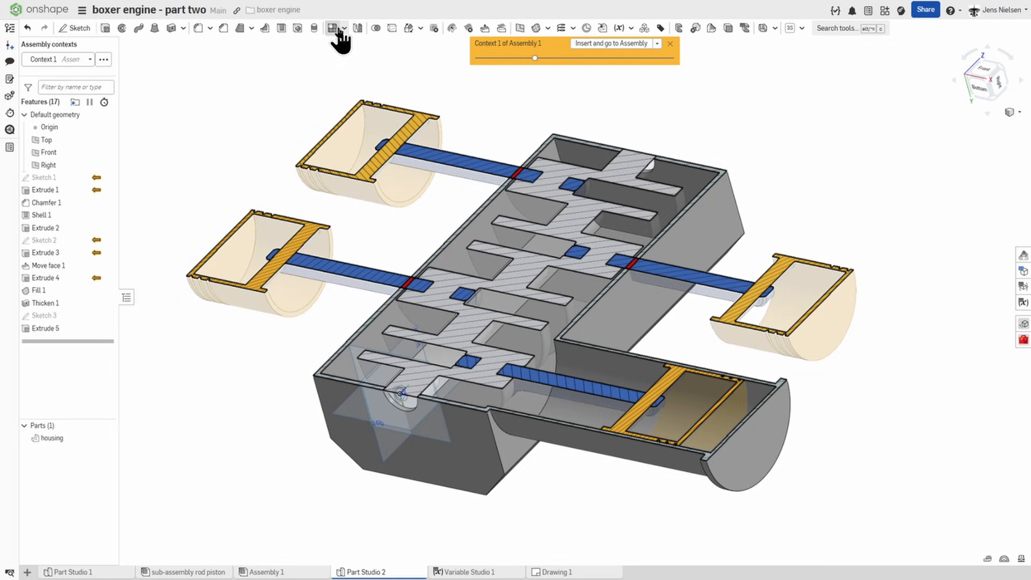
left_click(338, 32)
left_click(313, 58)
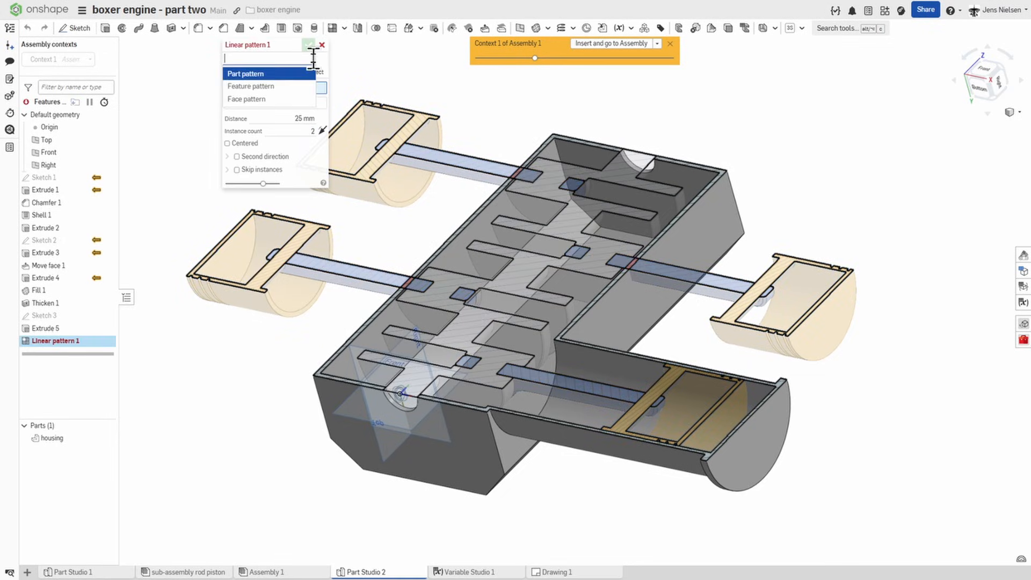
left_click(275, 85)
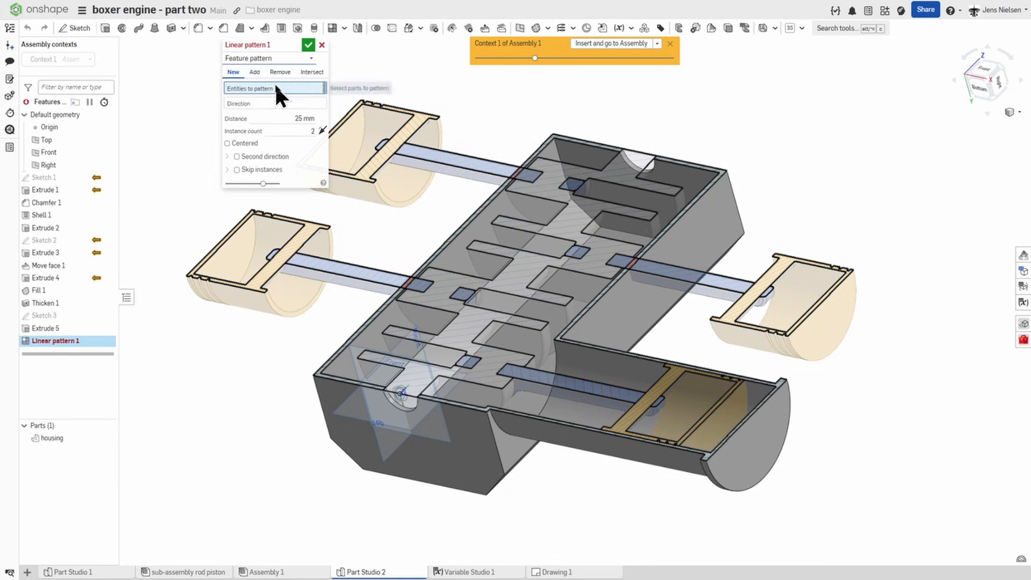
left_click(67, 327)
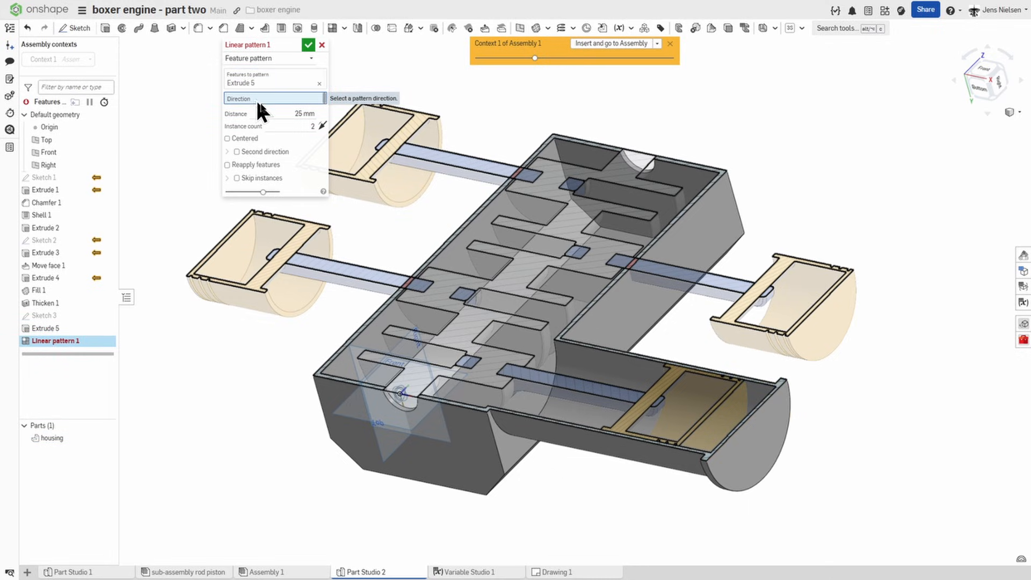
left_click(747, 456)
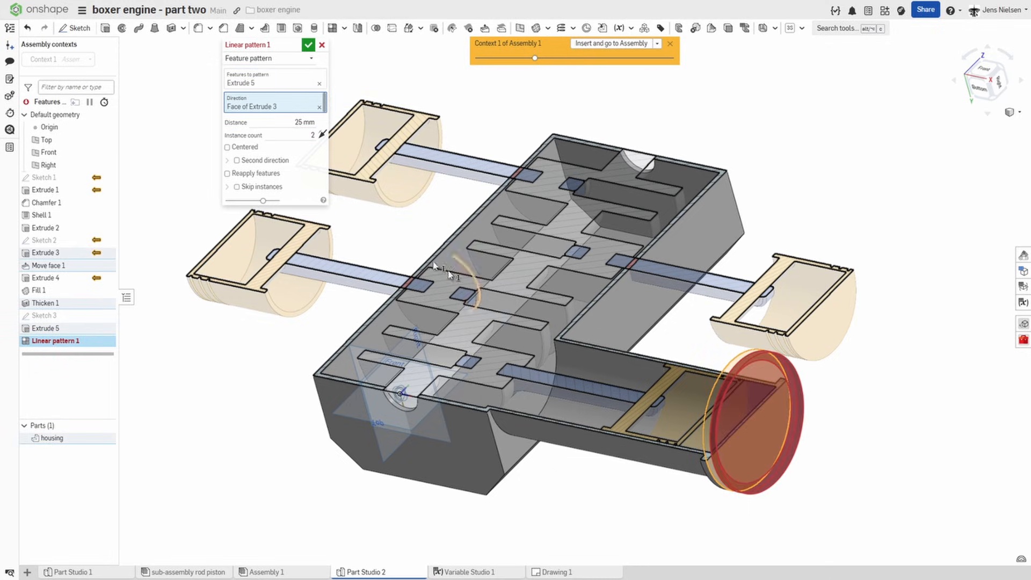
left_click(322, 133)
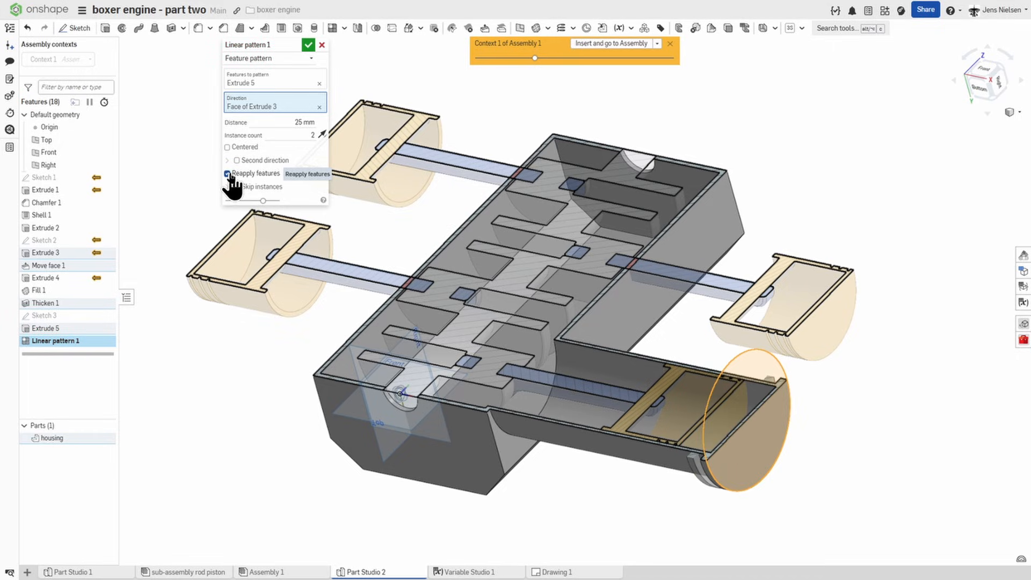
Step: Set the ring pattern's distance to 24 mm and its instance count to 12, and accept it
left_click(299, 122)
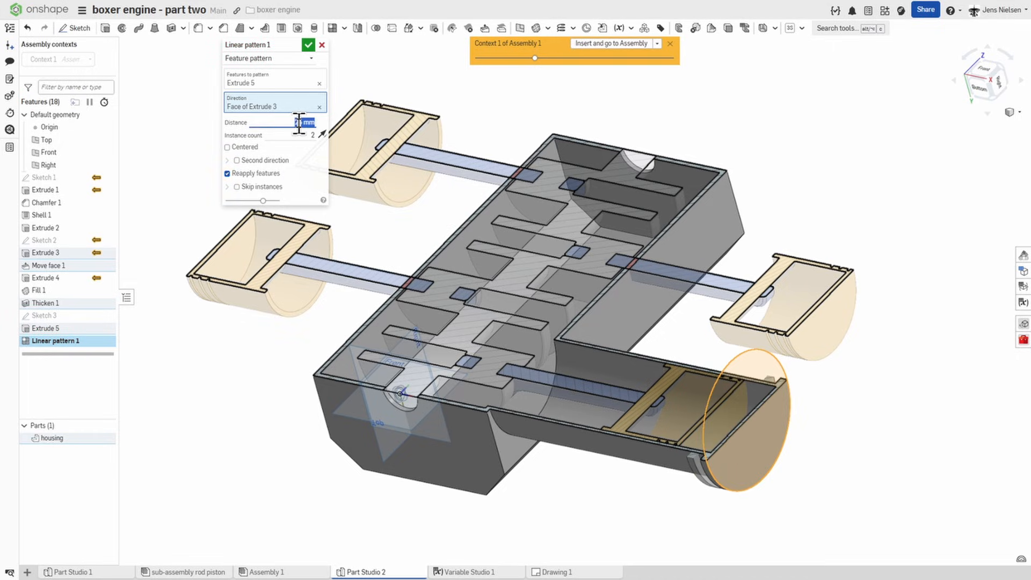
type("24")
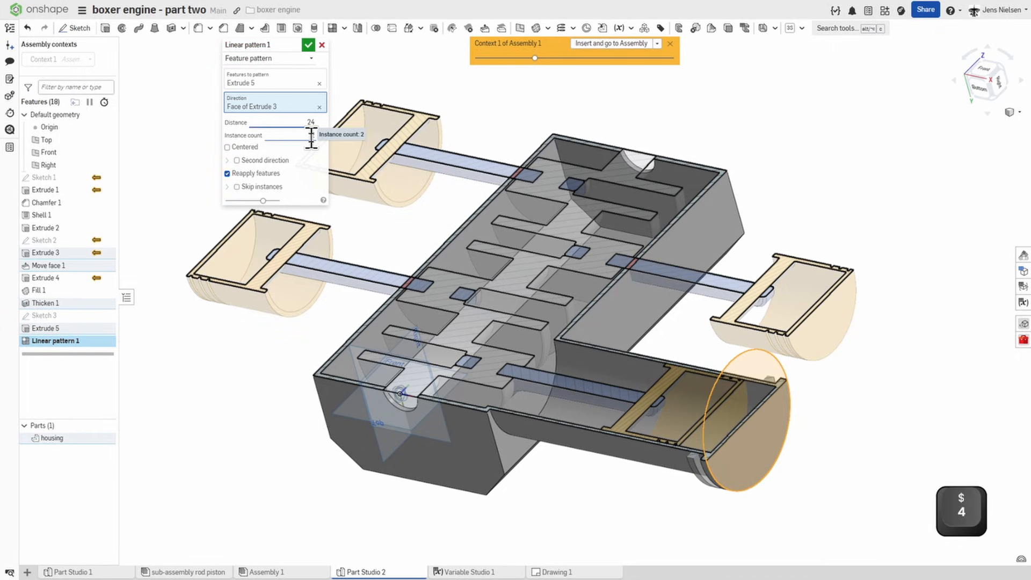
left_click(312, 135)
type("1")
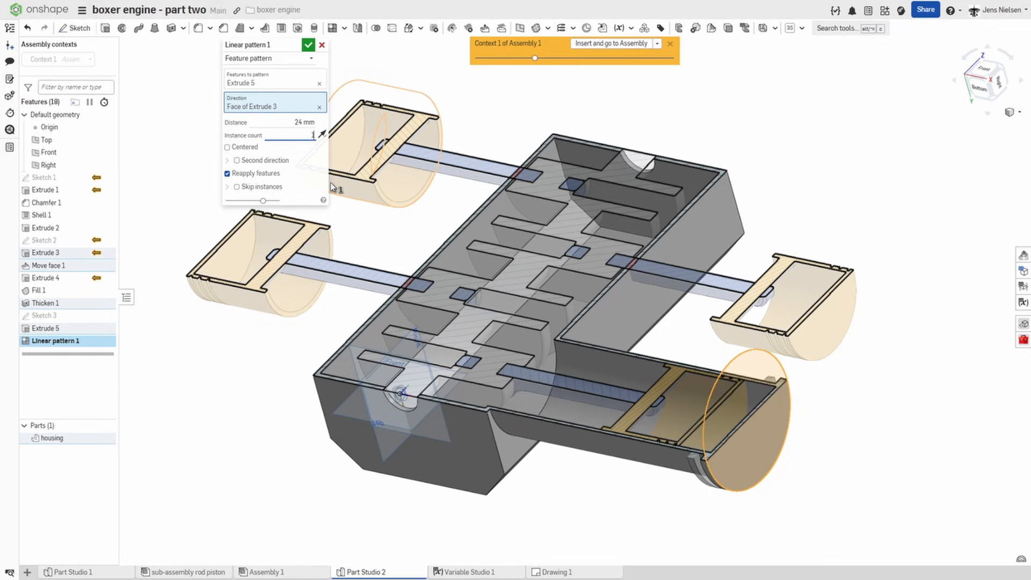
type("2")
key("Tab")
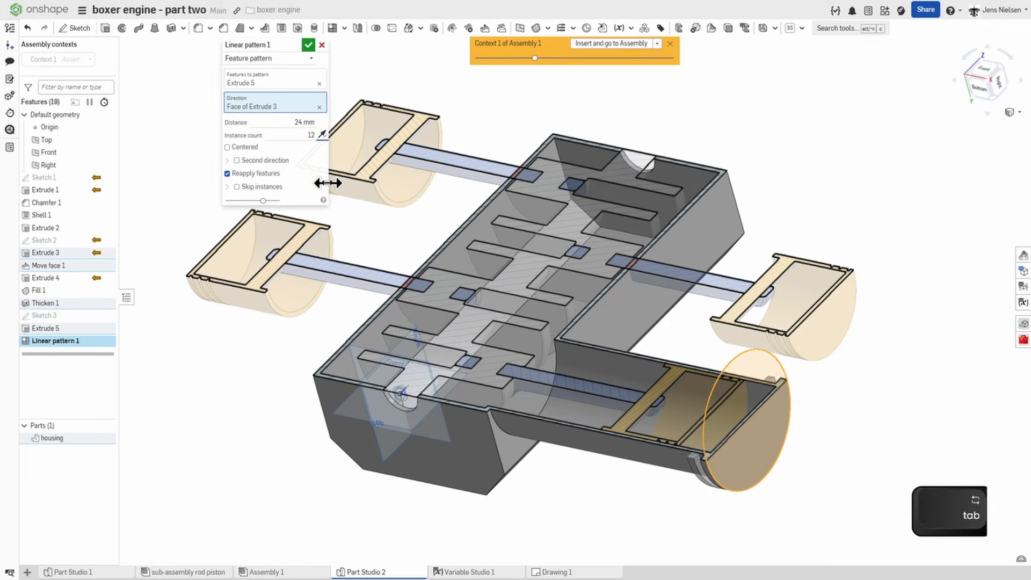
left_click(308, 45)
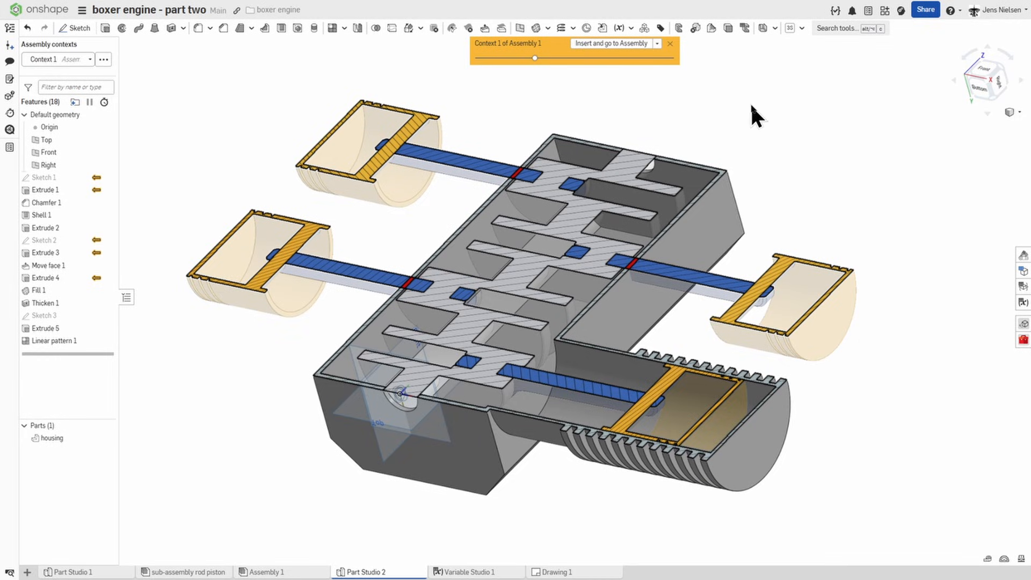
Step: Set up a second linear feature pattern containing Extrude 3, Move face 1, Extrude 4, Fill 1, Thicken 1, Extrude 5 and Linear pattern 1
left_click(332, 28)
left_click(312, 58)
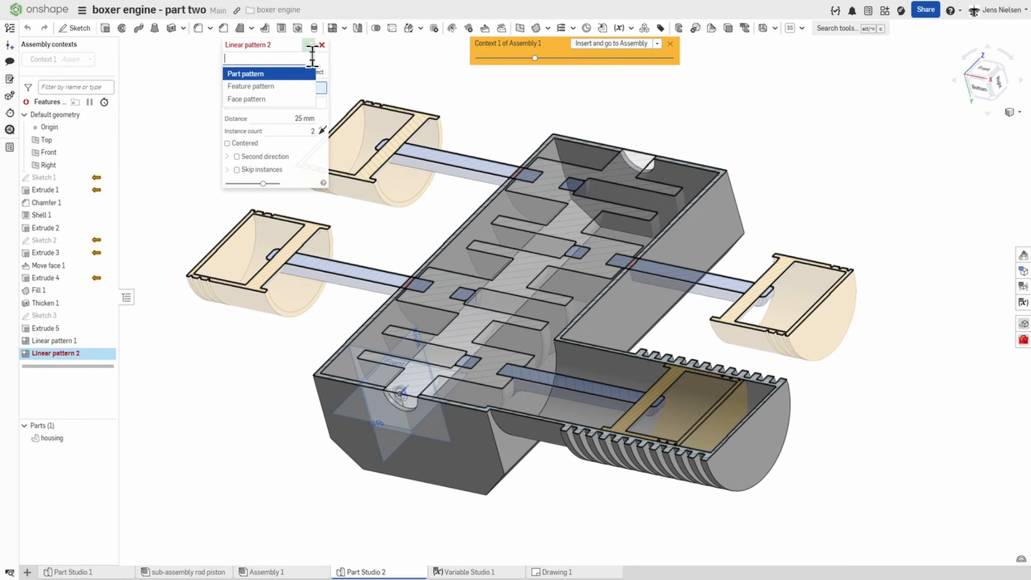
left_click(291, 83)
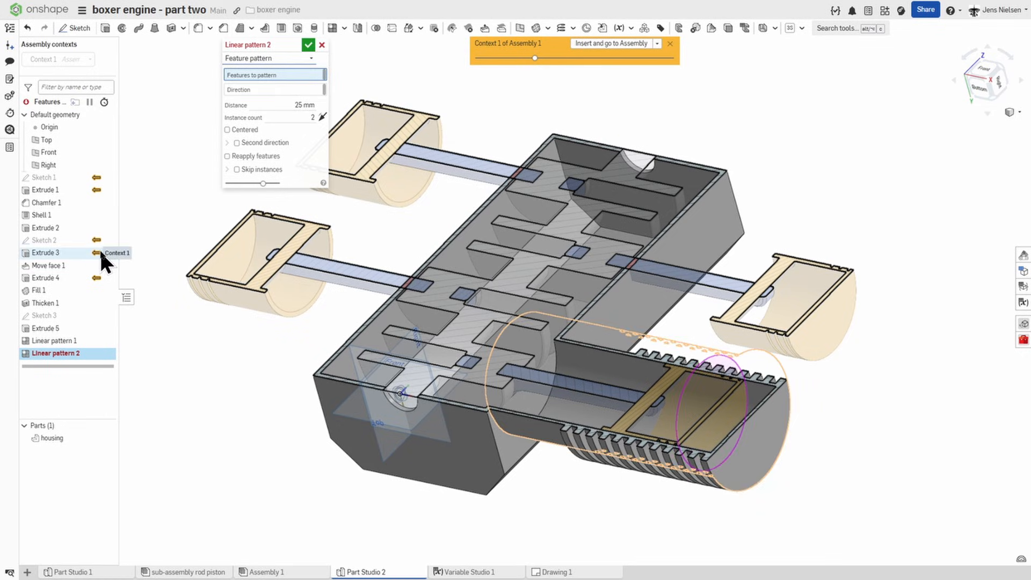
left_click(46, 251)
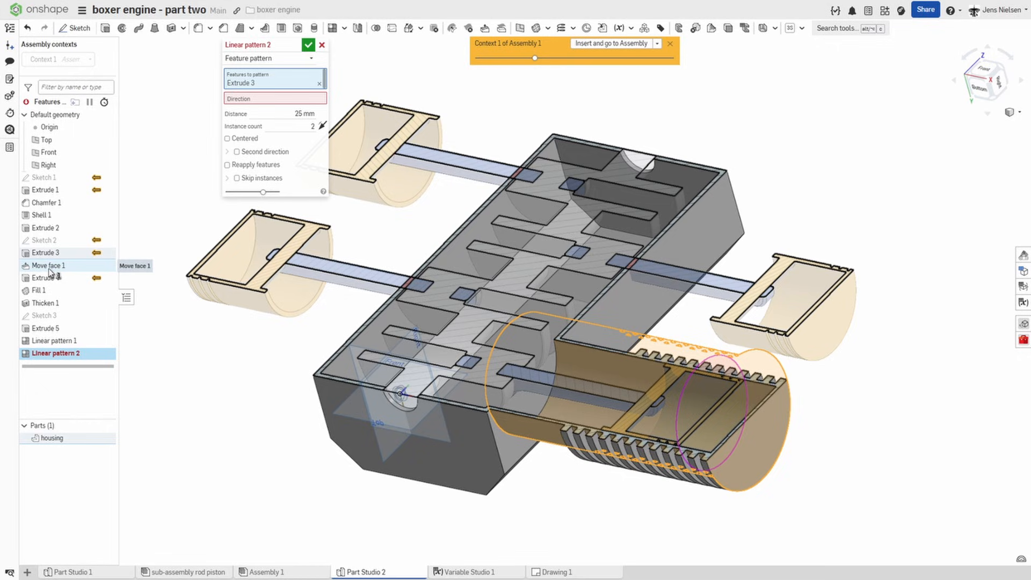
left_click(49, 268)
left_click(43, 282)
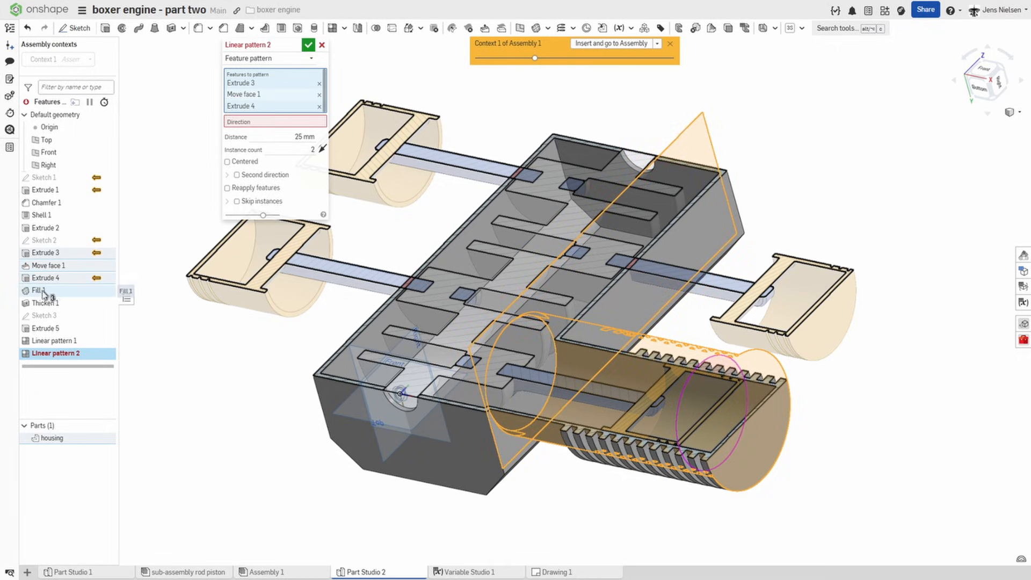
left_click(43, 291)
left_click(46, 303)
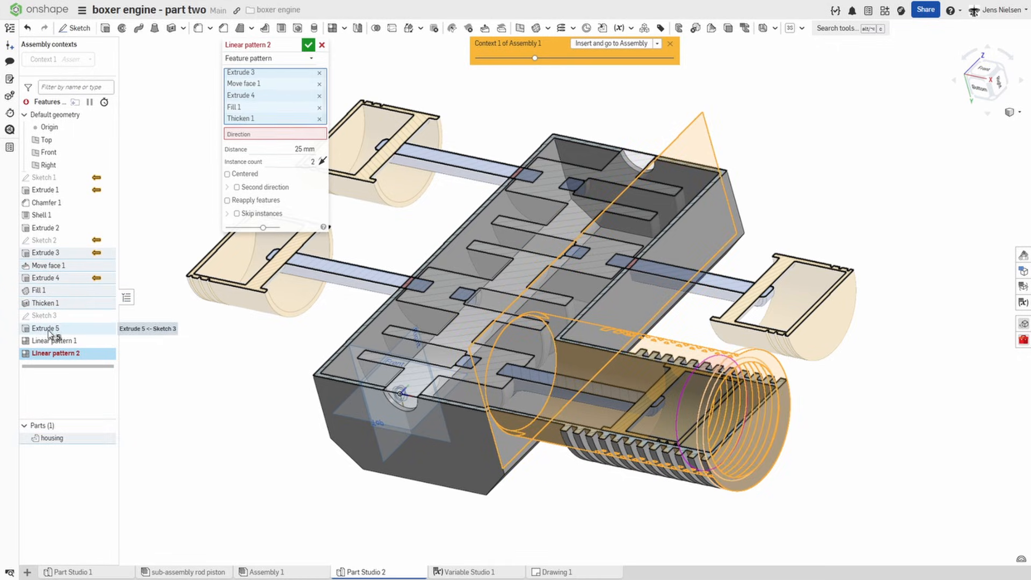
left_click(49, 329)
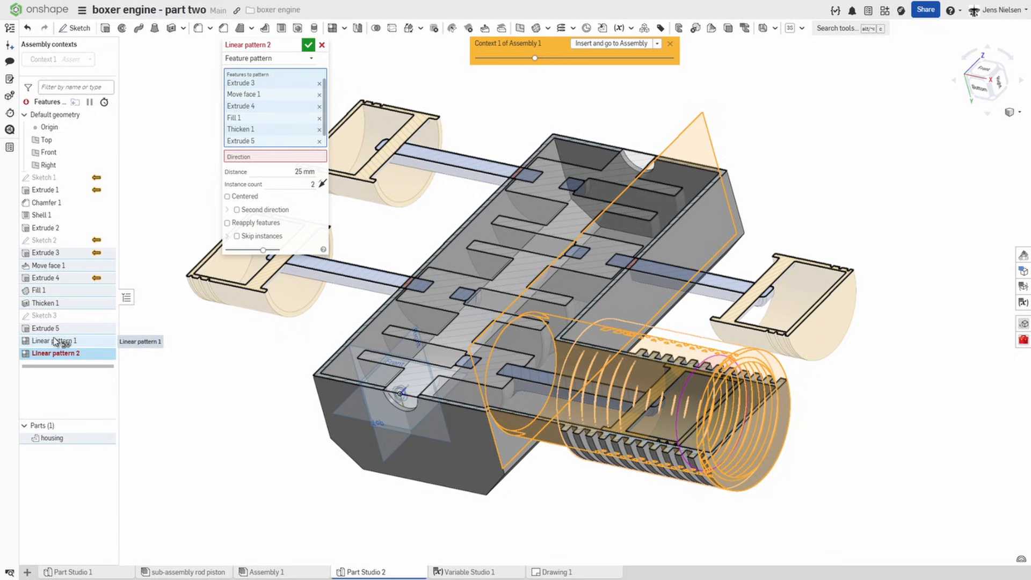
left_click(55, 341)
Step: Direct the cylinder pattern from the housing's front end face along the crankshaft, reversed to run into the housing, with features reapplied
left_click(273, 167)
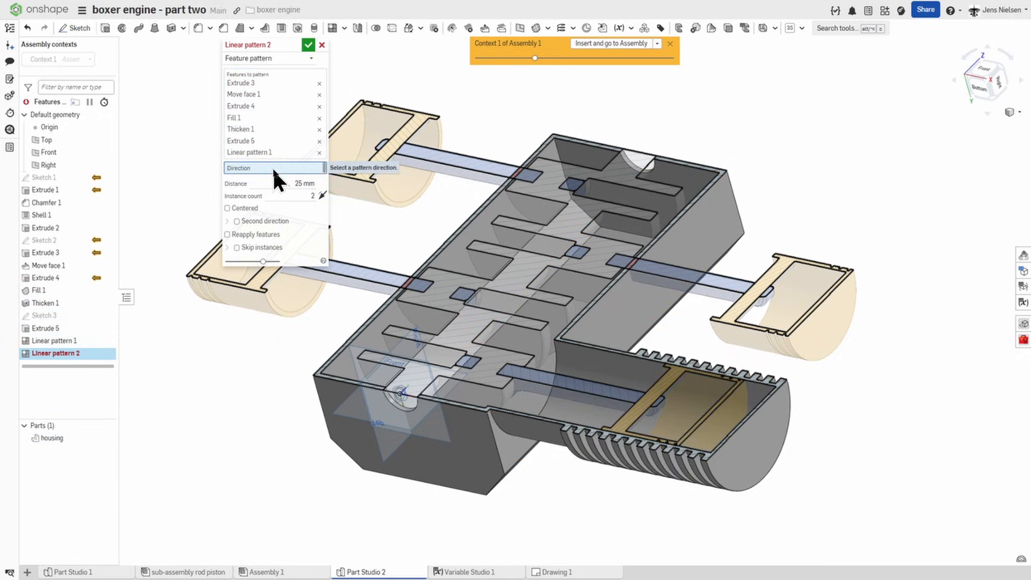
left_click(481, 461)
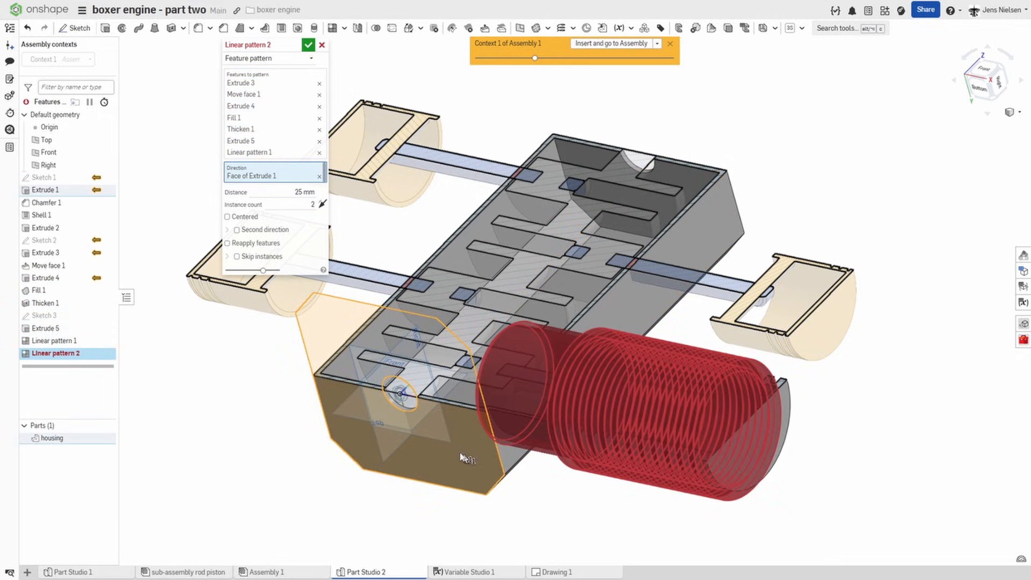
left_click(322, 204)
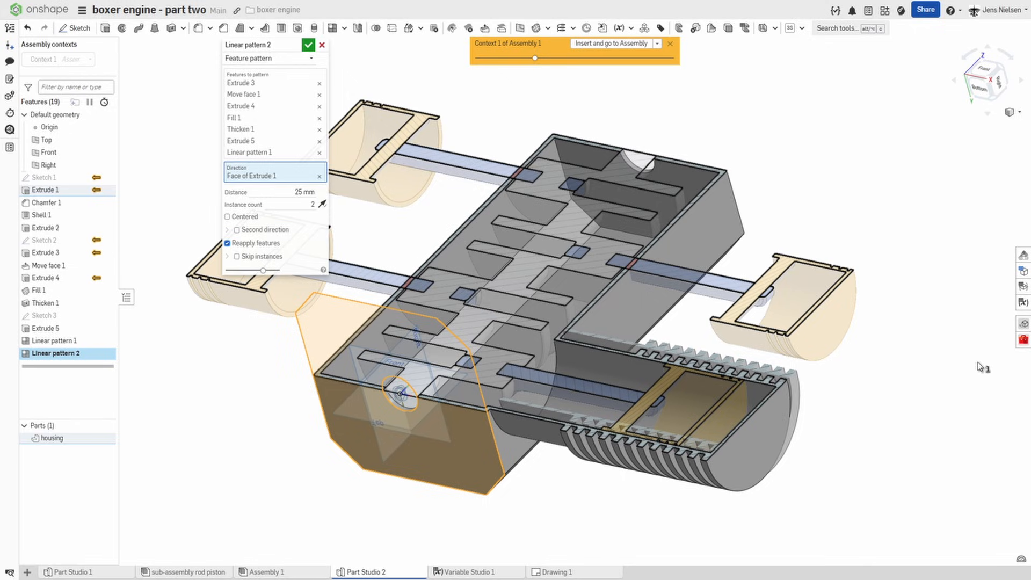
Step: Check the variable table for the cylinder spacing, set the pattern distance to #interval*2, and accept the pattern
left_click(1024, 303)
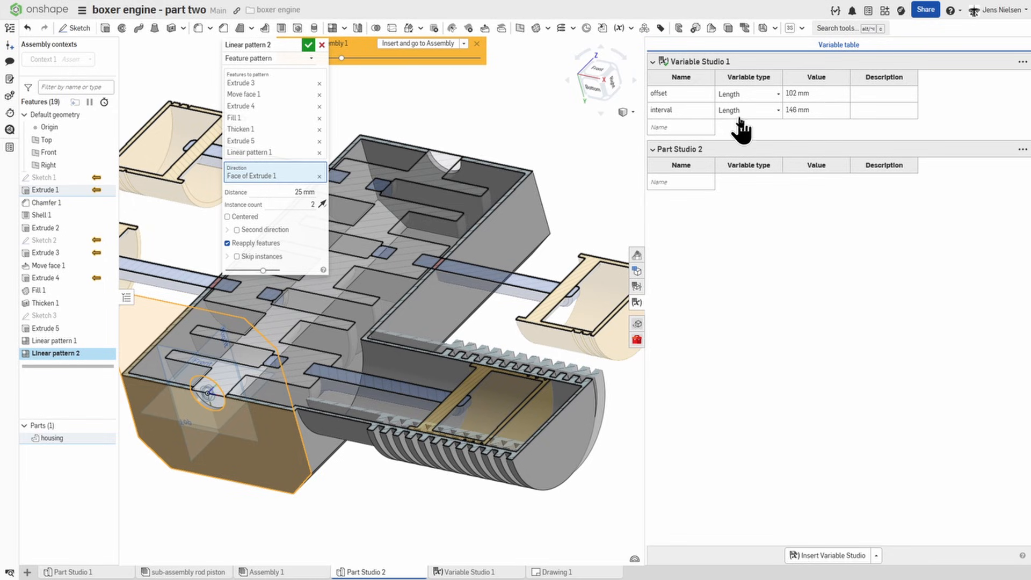
left_click(637, 303)
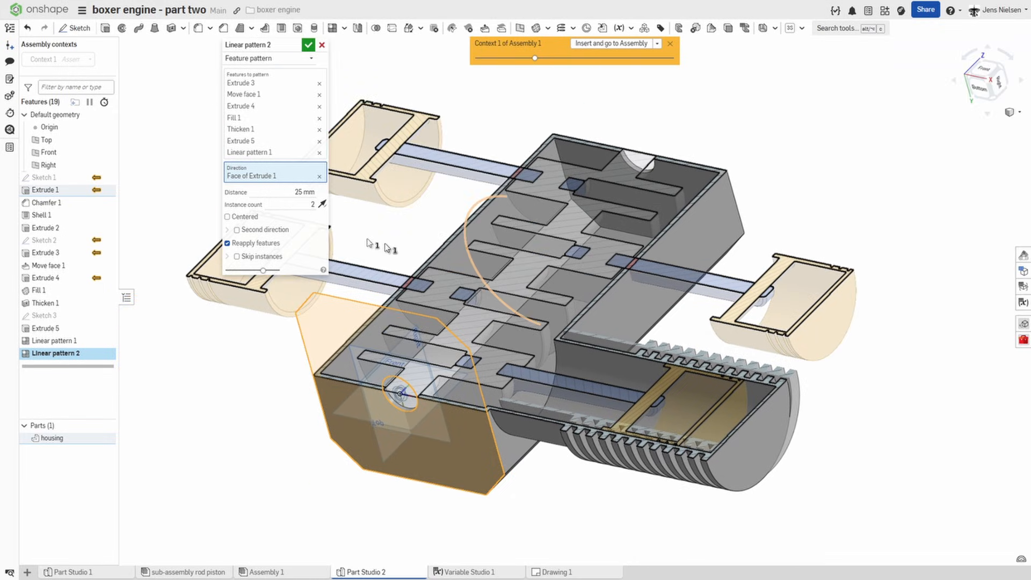
left_click(311, 153)
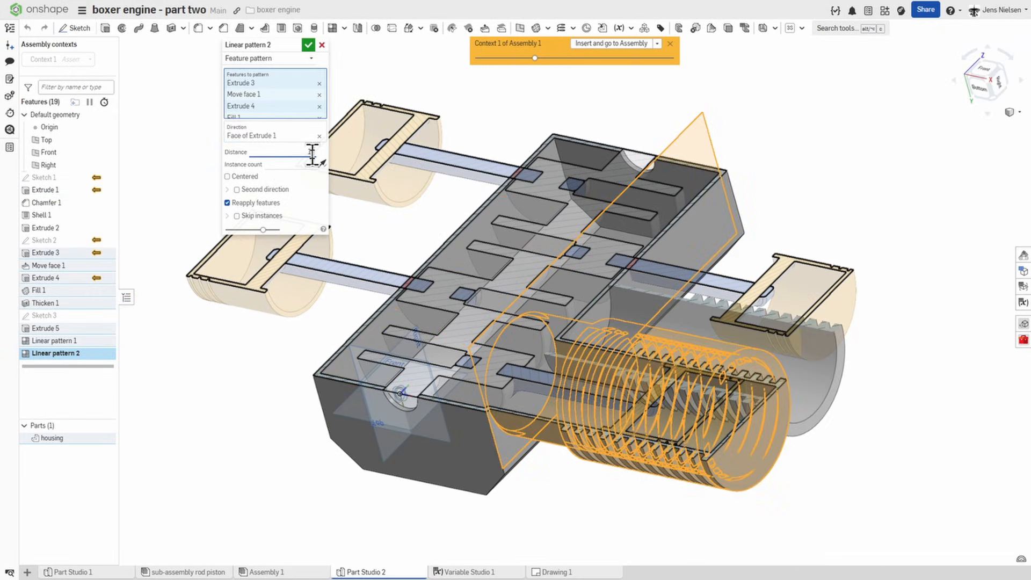
key("BackSpace")
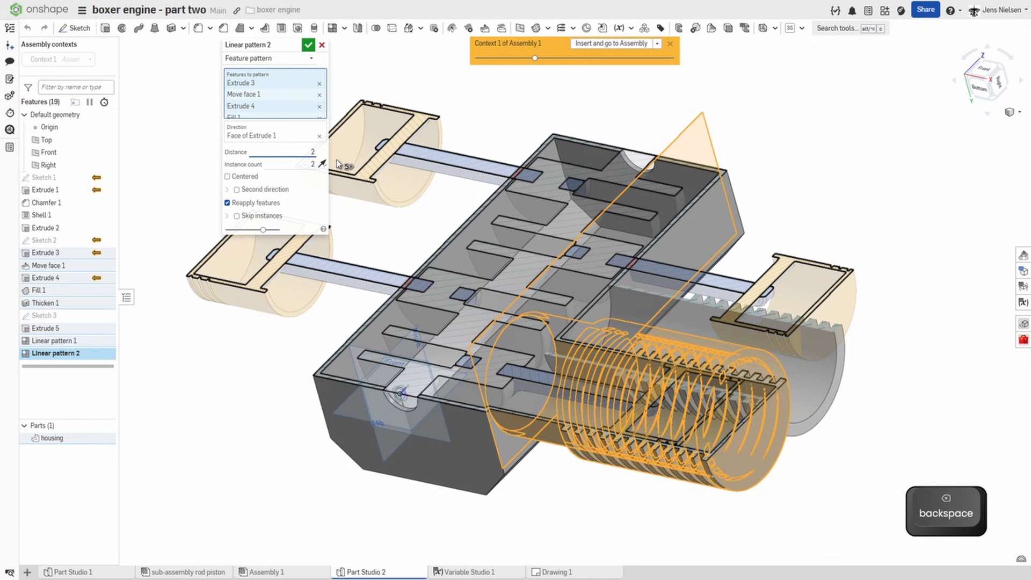
key("Delete")
type("i")
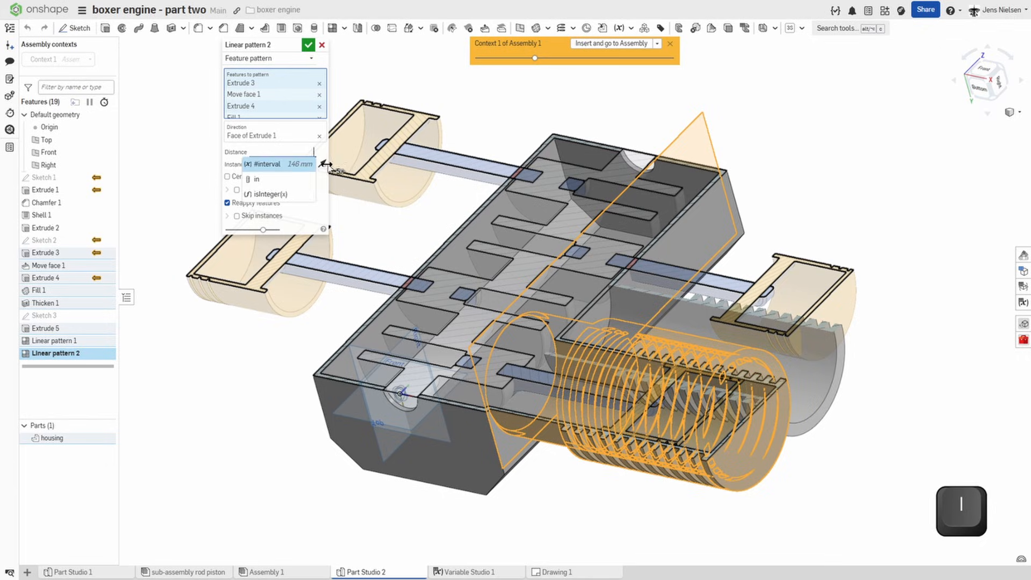
left_click(287, 164)
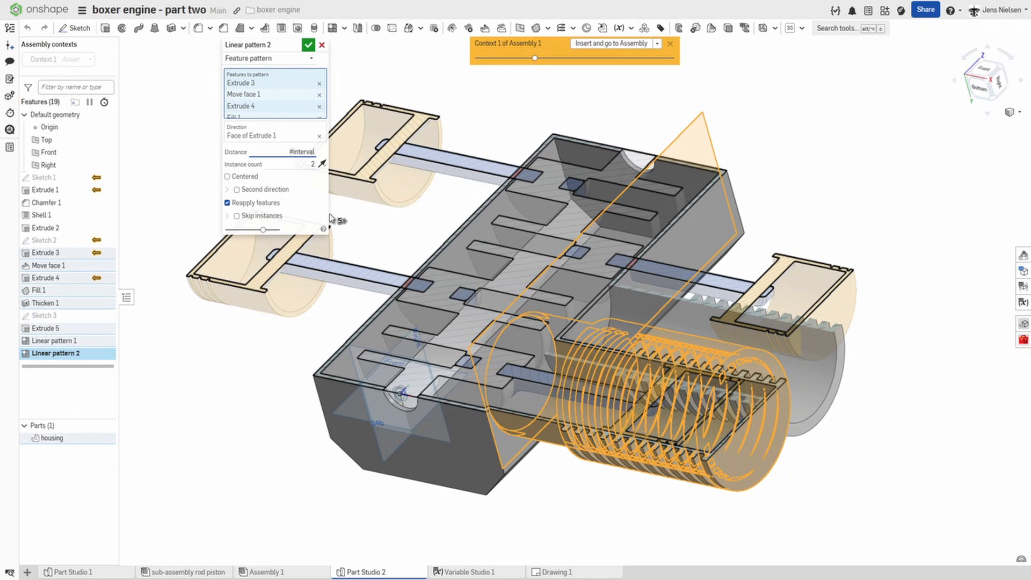
type("*2")
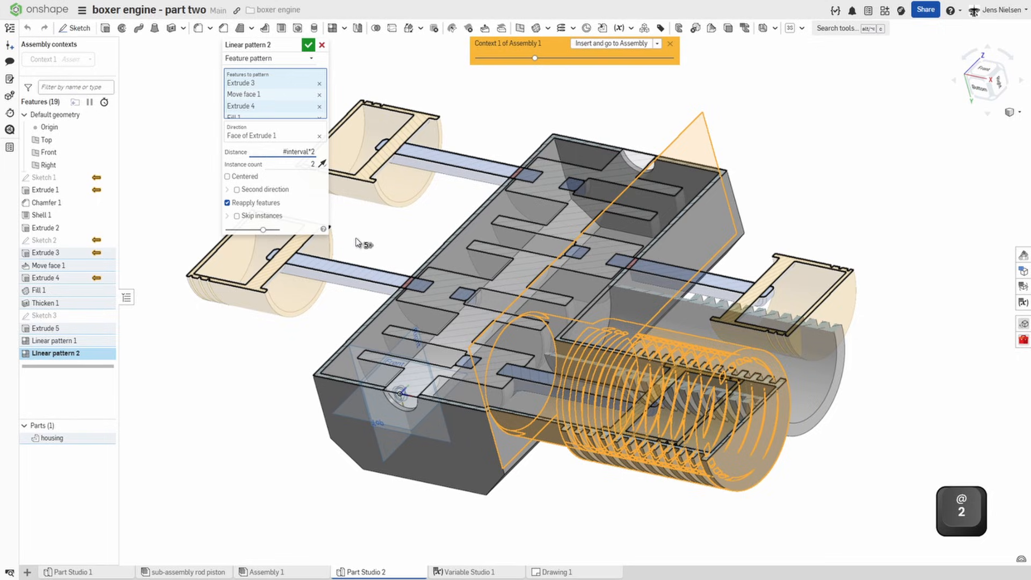
left_click(308, 44)
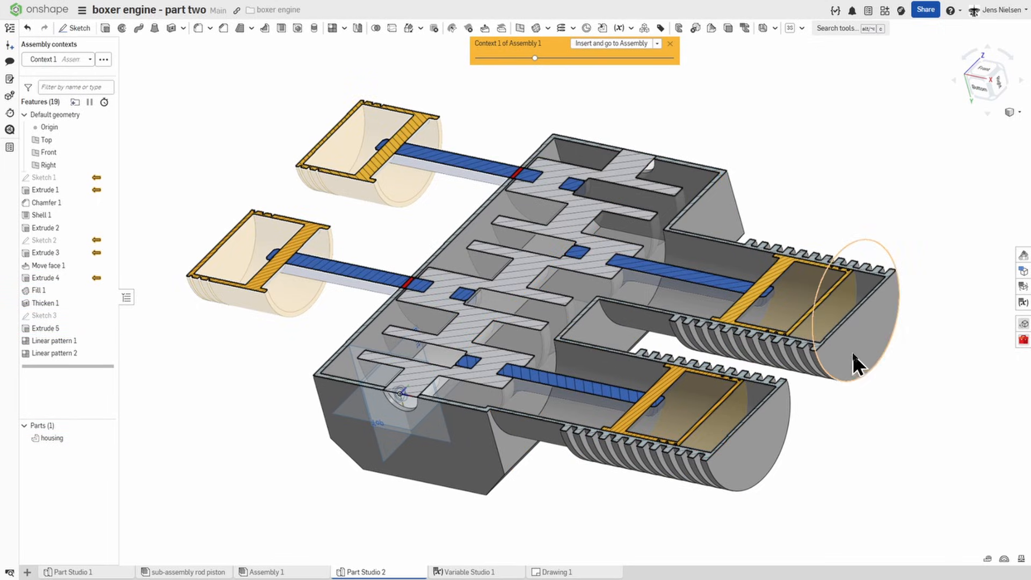
Step: Set up a feature mirror of Extrude 3, Move face 1, Extrude 4, Fill 1, Thicken 1, Extrude 5, Linear pattern 1 and Linear pattern 2
right_click_drag(879, 386, 822, 404)
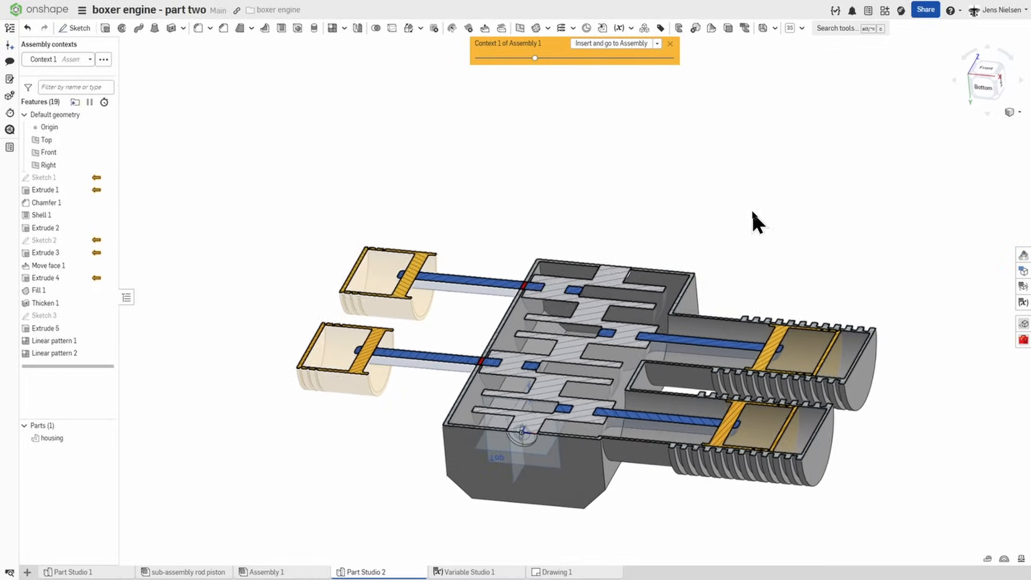
left_click(357, 28)
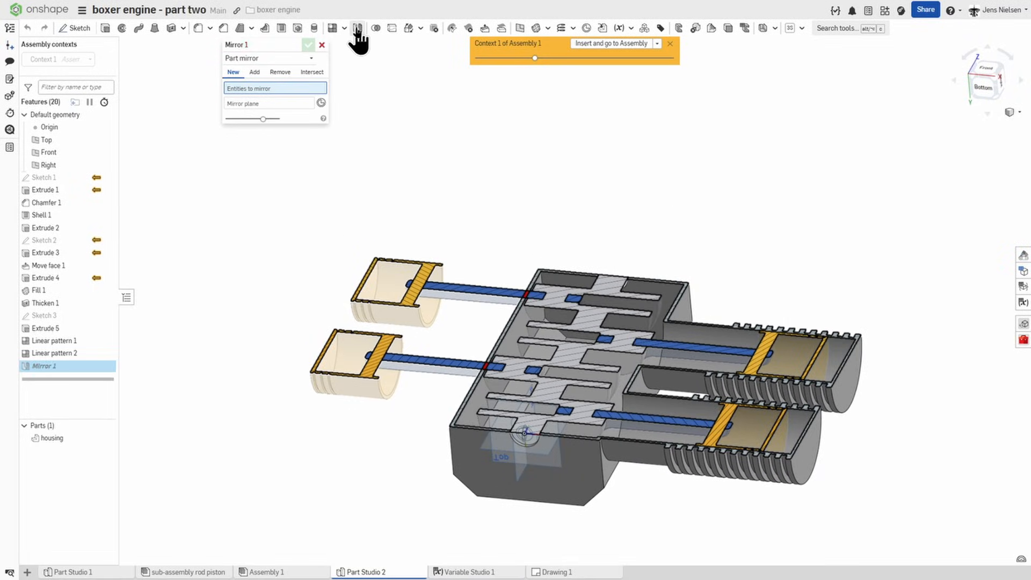
left_click(309, 58)
left_click(281, 85)
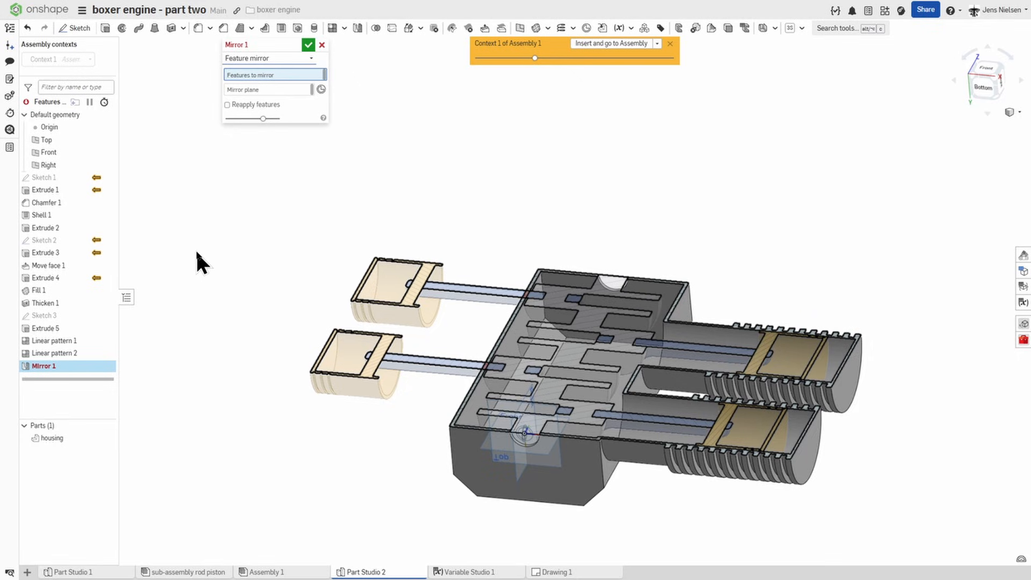
left_click(46, 253)
left_click(48, 267)
left_click(49, 280)
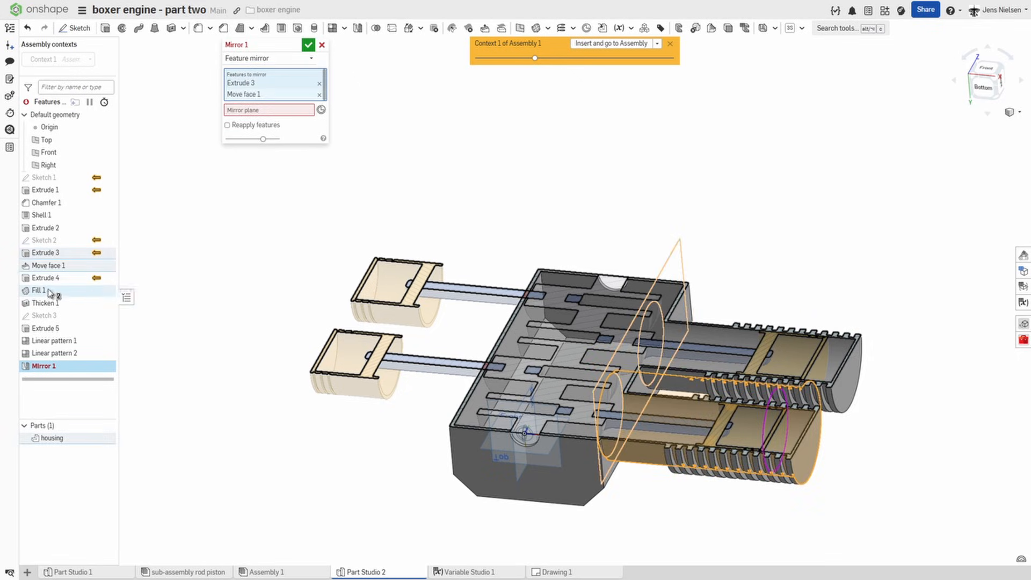
left_click(49, 291)
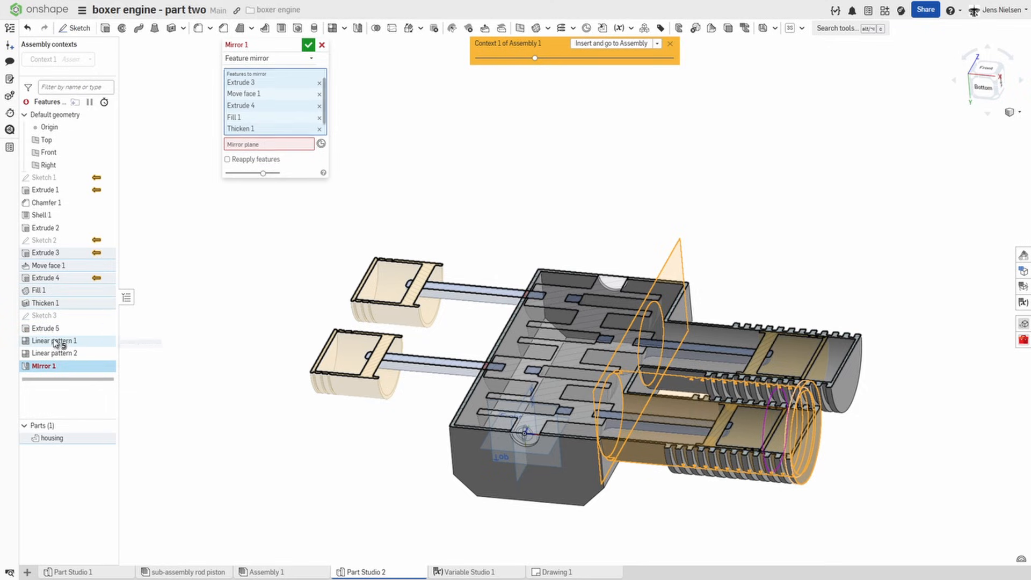
left_click(46, 328)
left_click(52, 341)
left_click(56, 358)
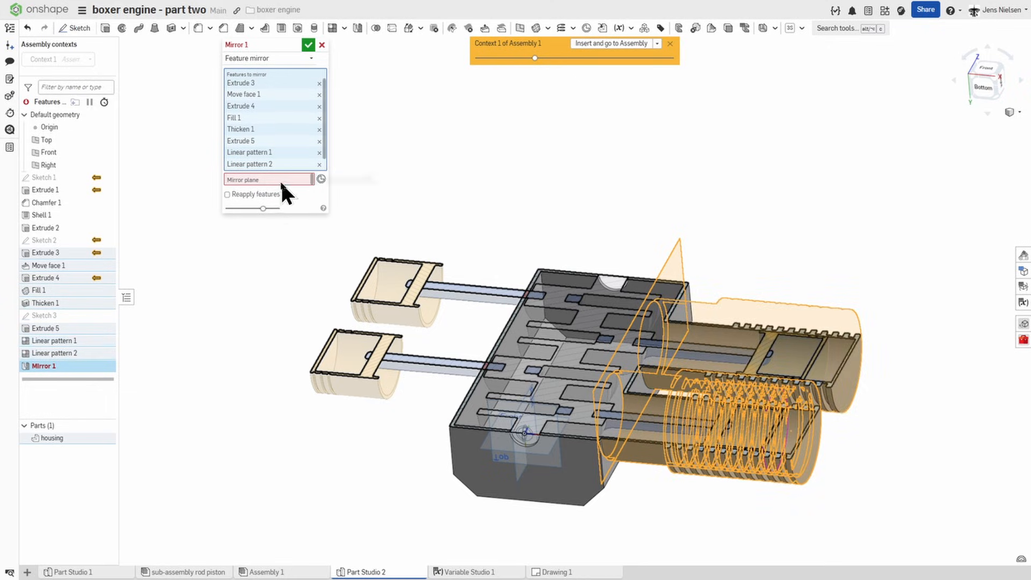
Step: Mirror the selected cylinder features about the Right plane and accept the mirror
left_click(277, 179)
right_click_drag(491, 475, 435, 494)
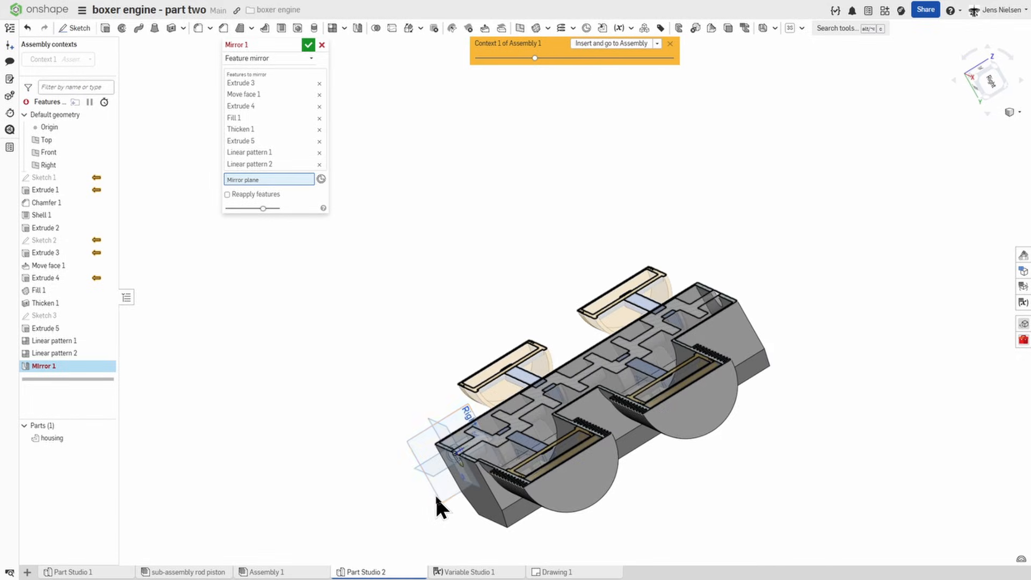
left_click(436, 492)
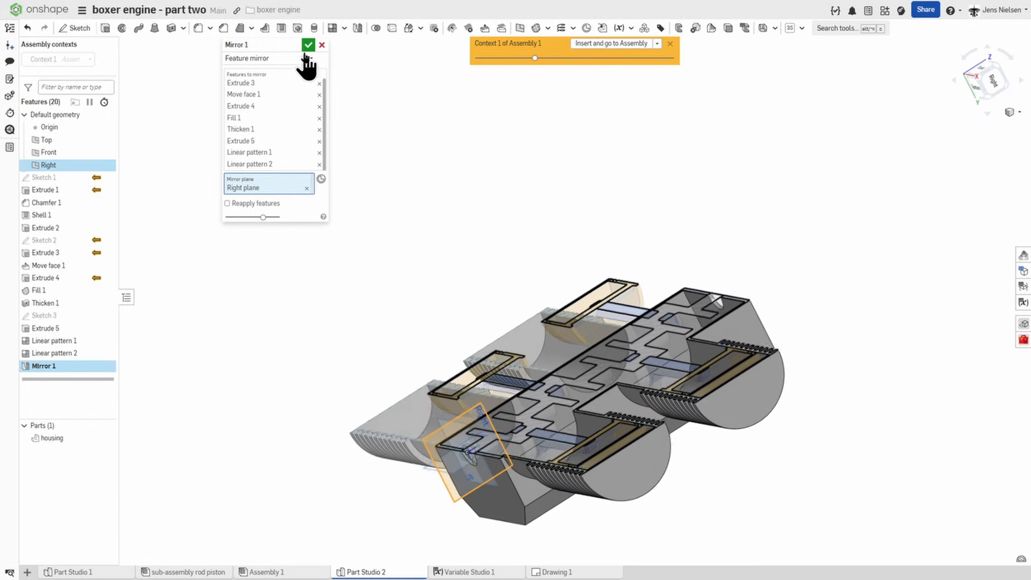
left_click(307, 46)
right_click_drag(372, 151, 345, 155)
key("shift+1")
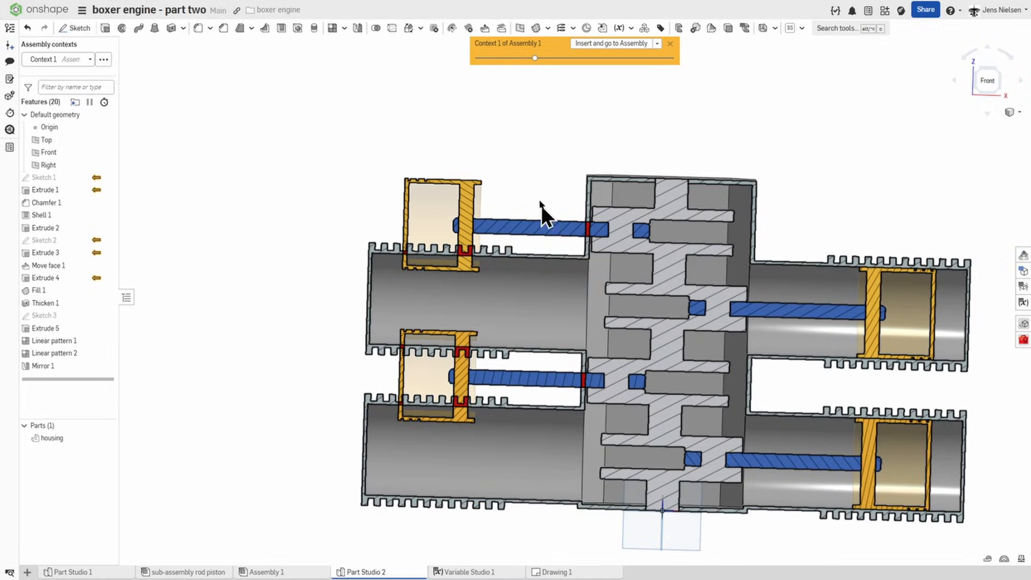
Step: Set up a Translate face move containing all faces of the two mirrored cylinders
right_click_drag(495, 292, 471, 59)
left_click(485, 29)
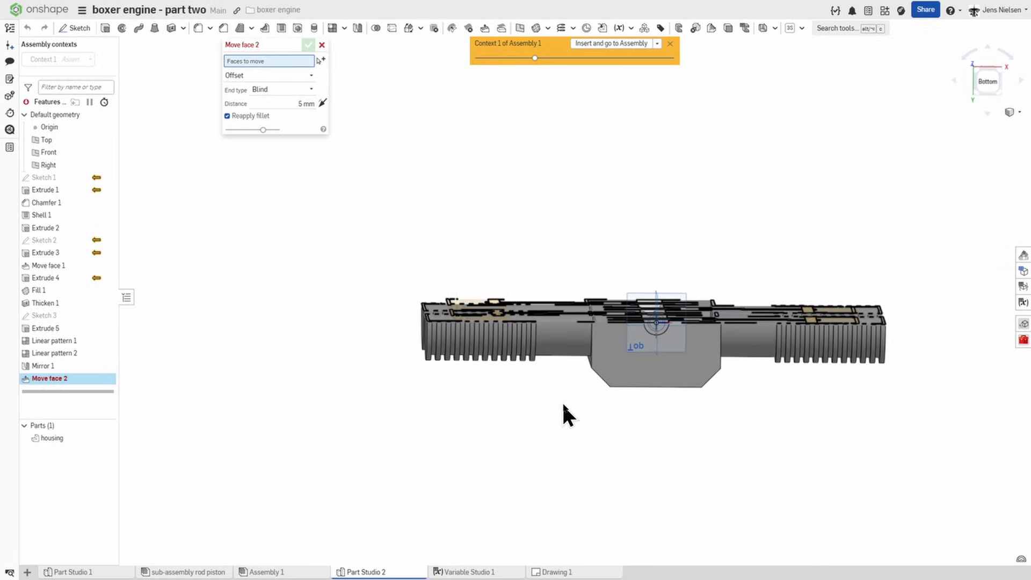
left_click_drag(455, 273, 387, 232)
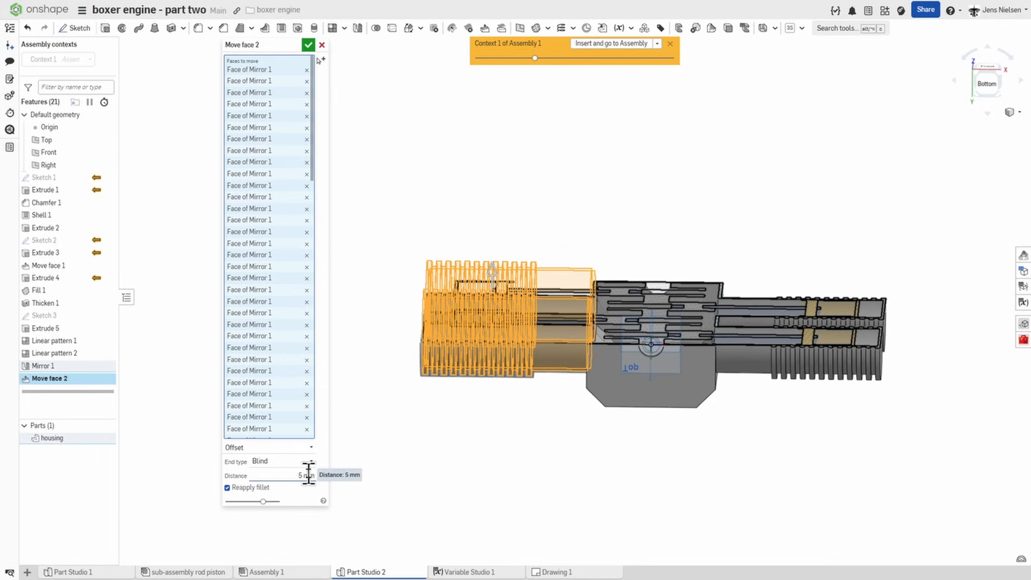
left_click(295, 450)
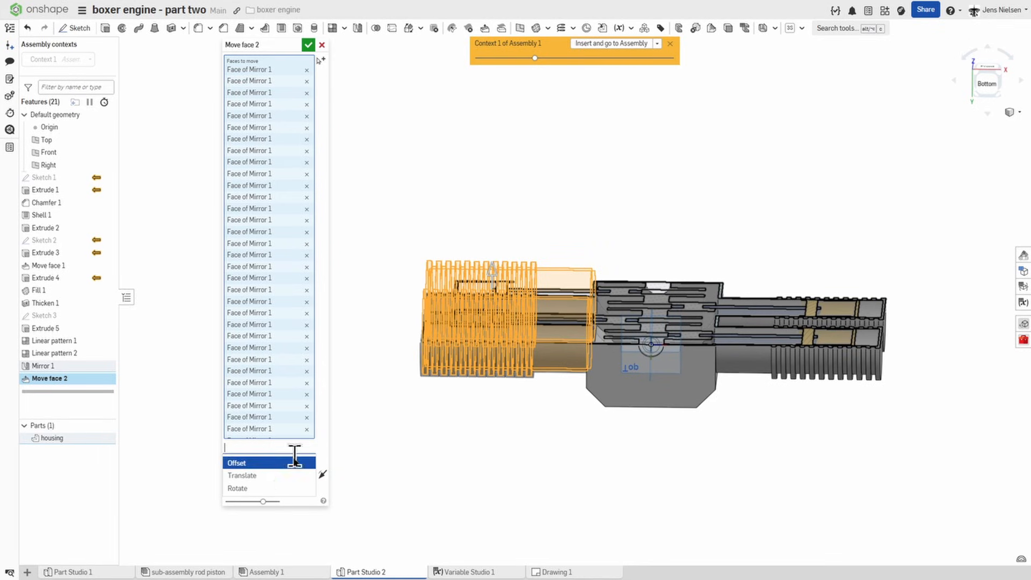
left_click(269, 476)
right_click_drag(438, 490, 362, 502)
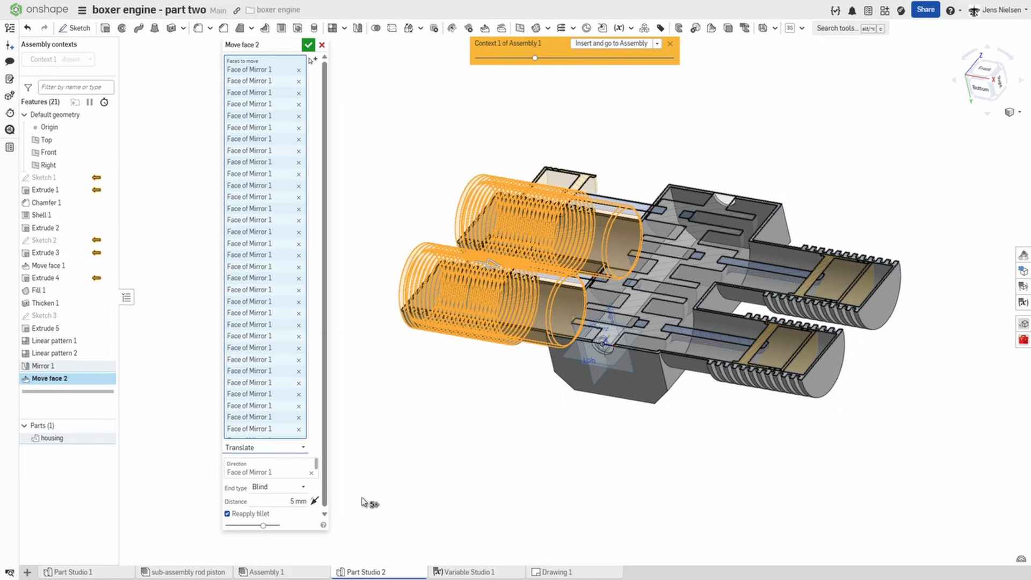
Step: Direct the face move from the housing's front end face, set its distance to #interval, and accept it
left_click(306, 472)
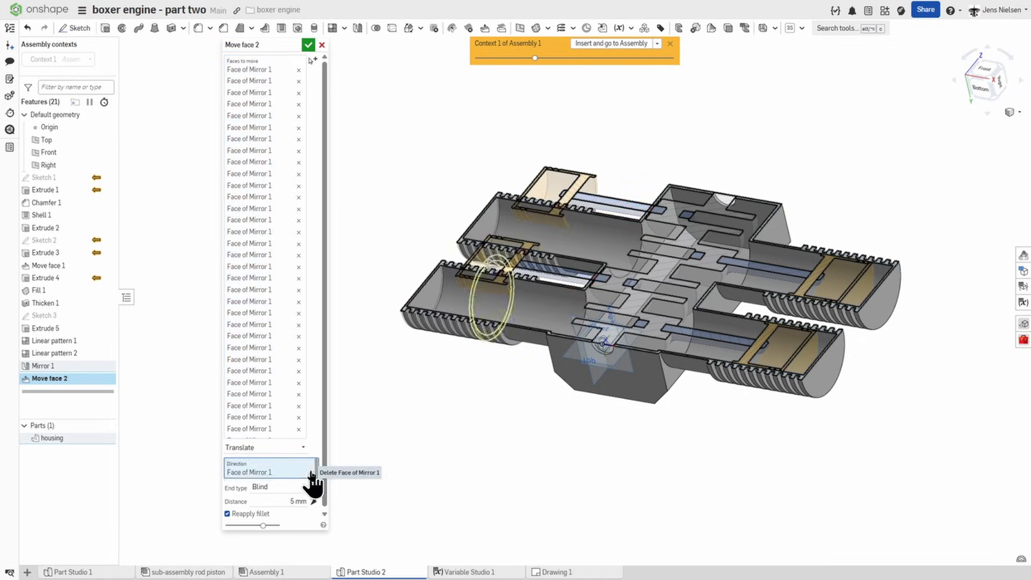
left_click(632, 398)
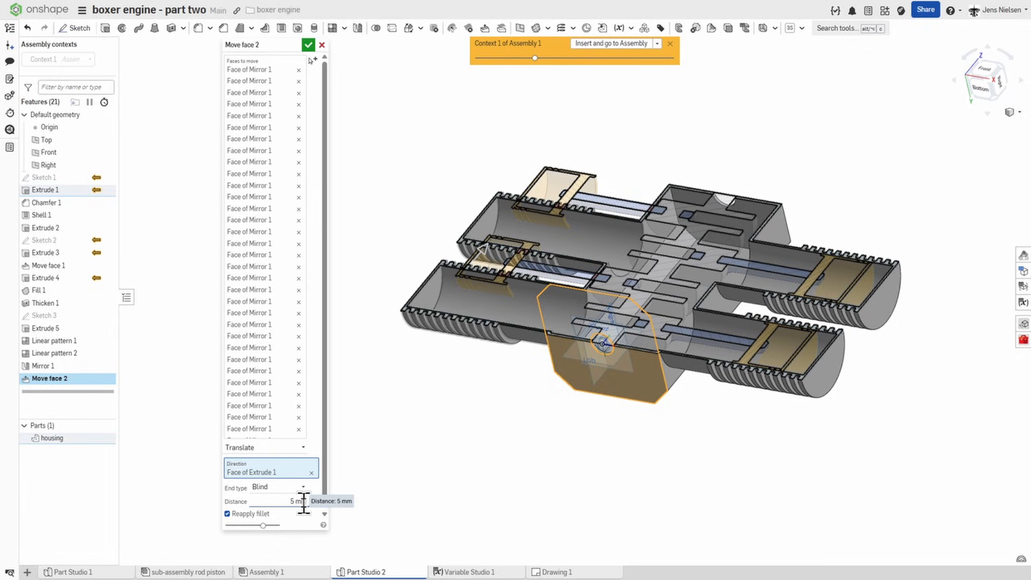
left_click(304, 502)
type("#i")
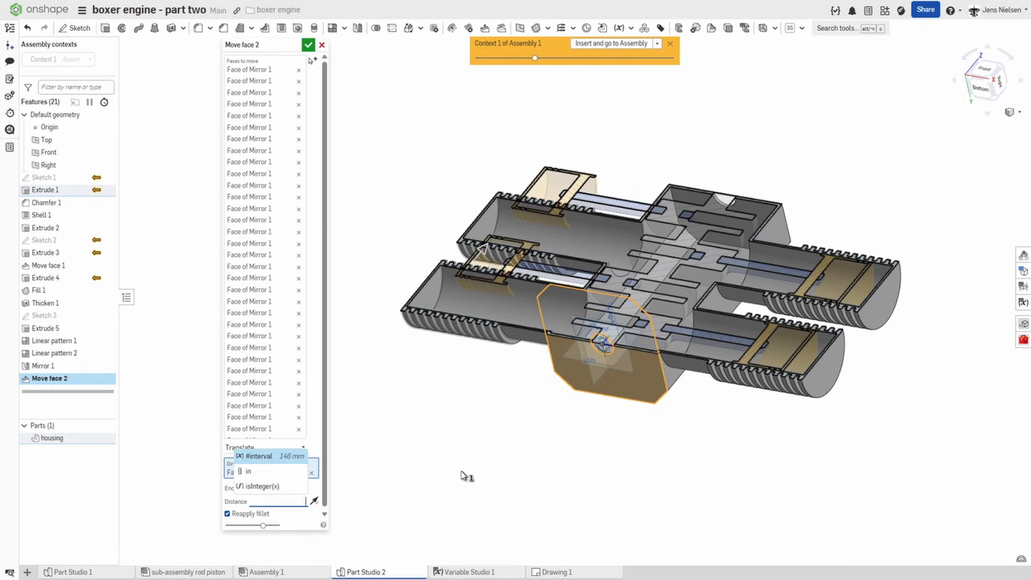
left_click(273, 467)
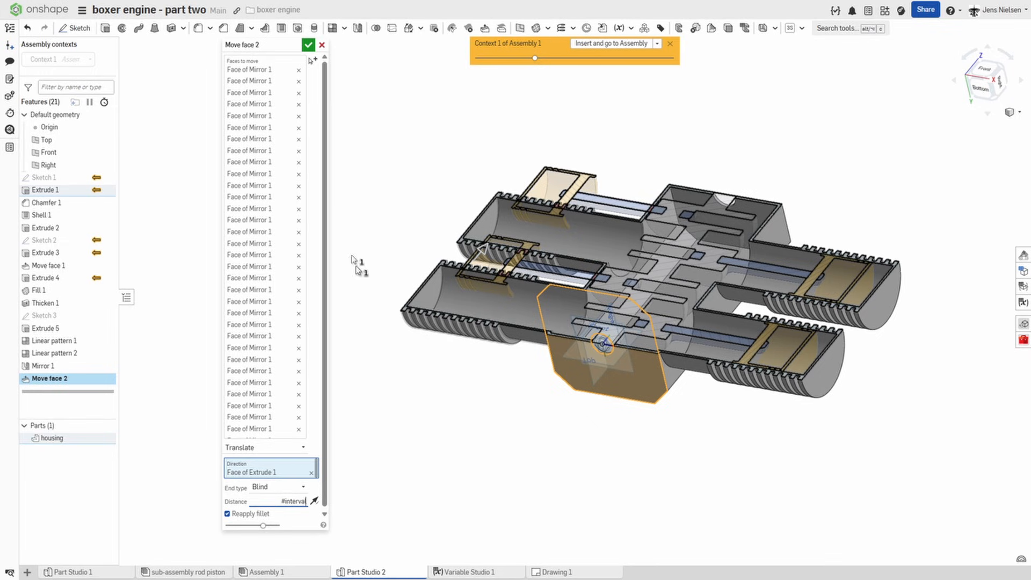
left_click(307, 44)
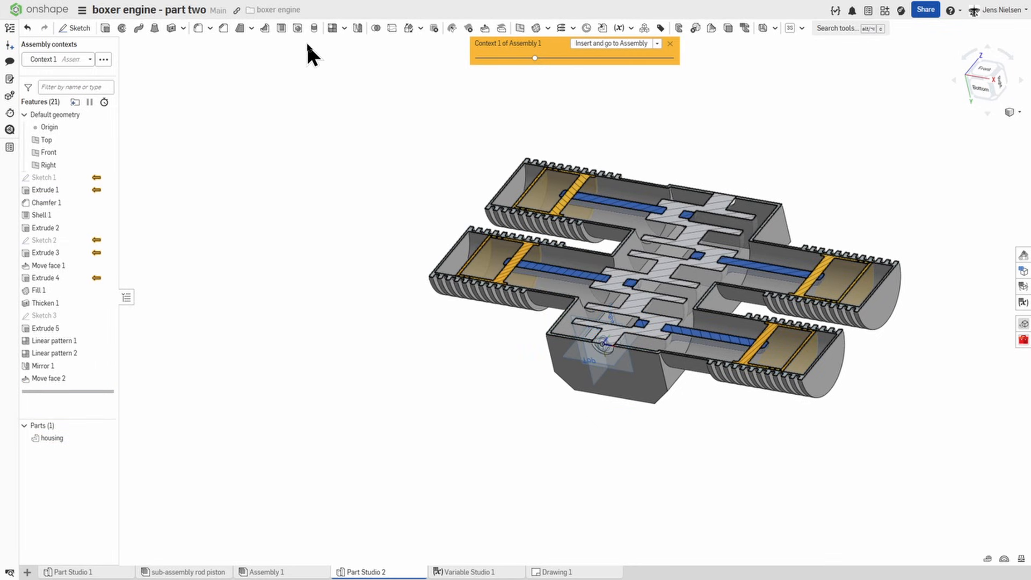
key("shift+1")
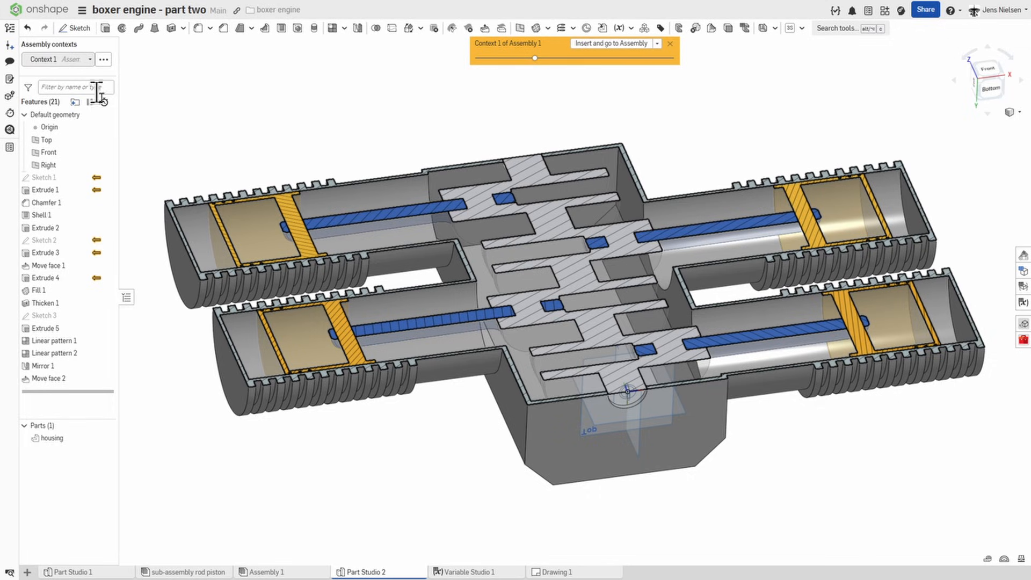
Step: Insert the housing into Assembly 1 and hide the mate connectors in the assembly
left_click(609, 47)
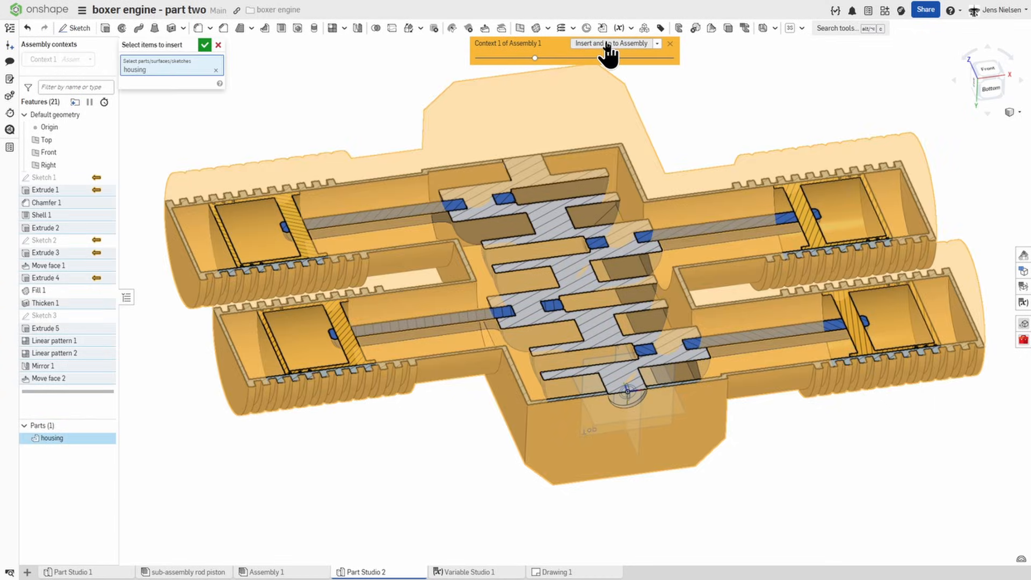
left_click(204, 46)
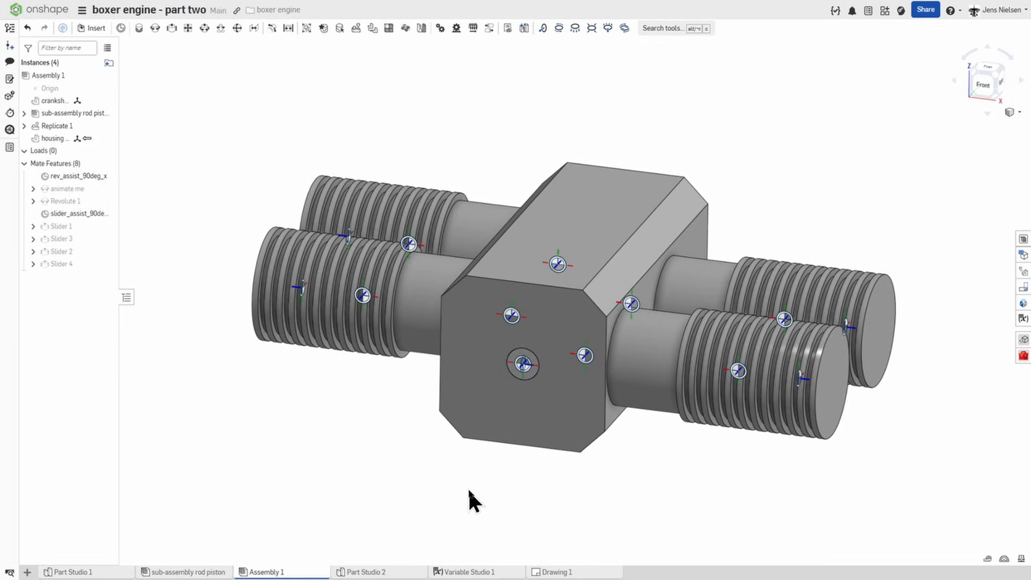
key("k")
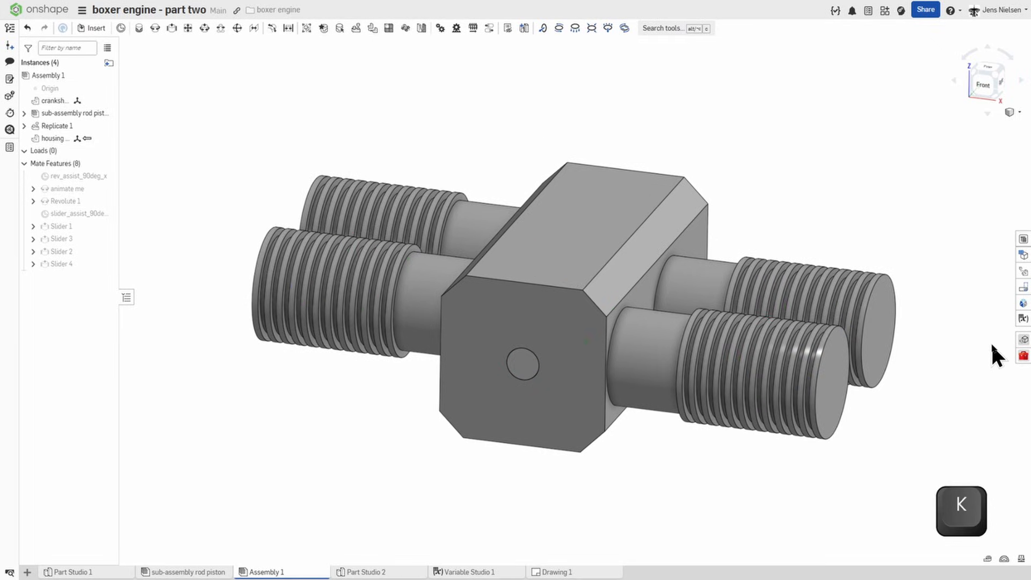
Step: Create a section view through a front cylinder and rotate its plane 90 deg to cut horizontally through all four cylinders
left_click(1018, 112)
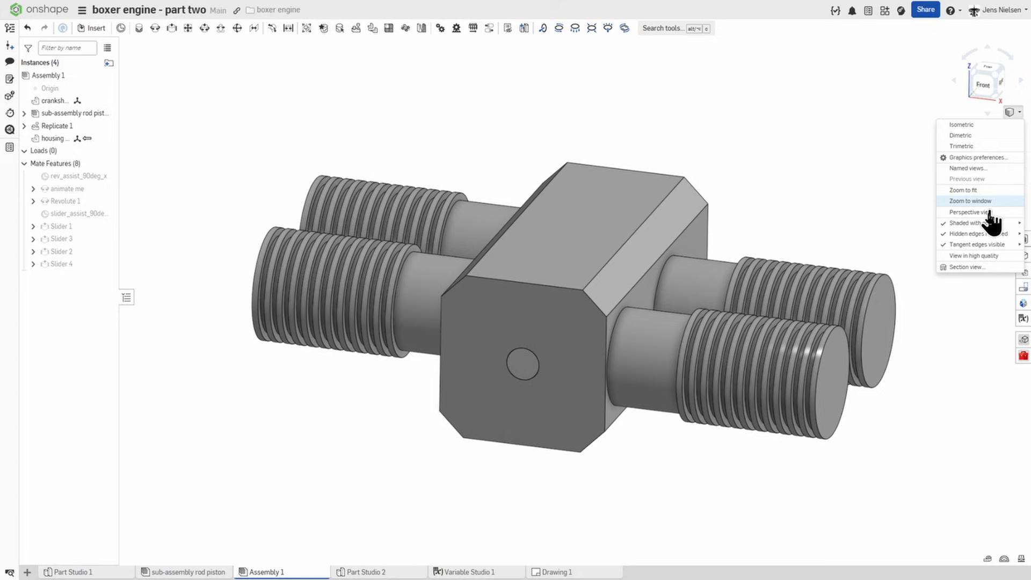
left_click(972, 269)
left_click(664, 334)
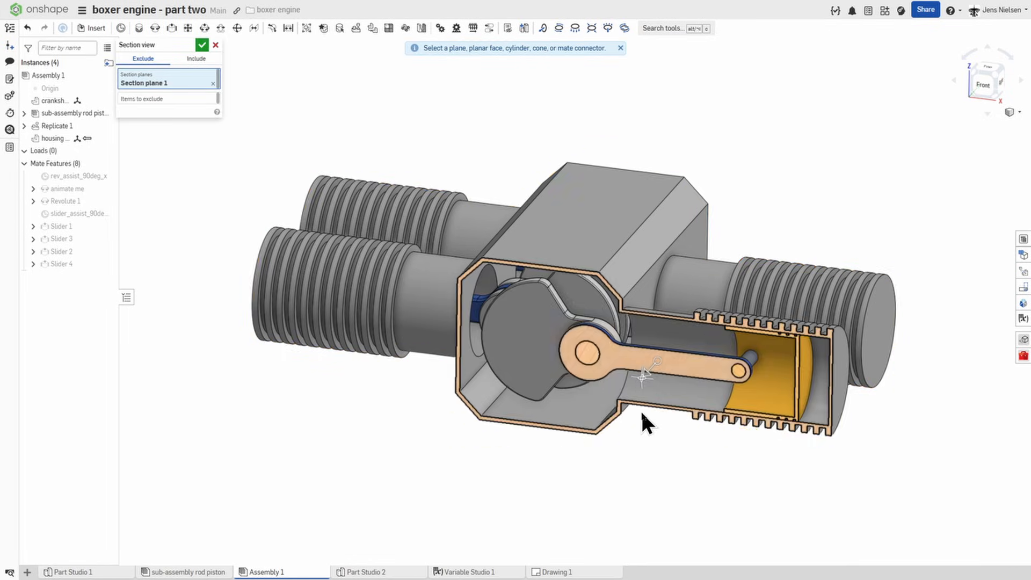
right_click_drag(636, 416, 485, 398)
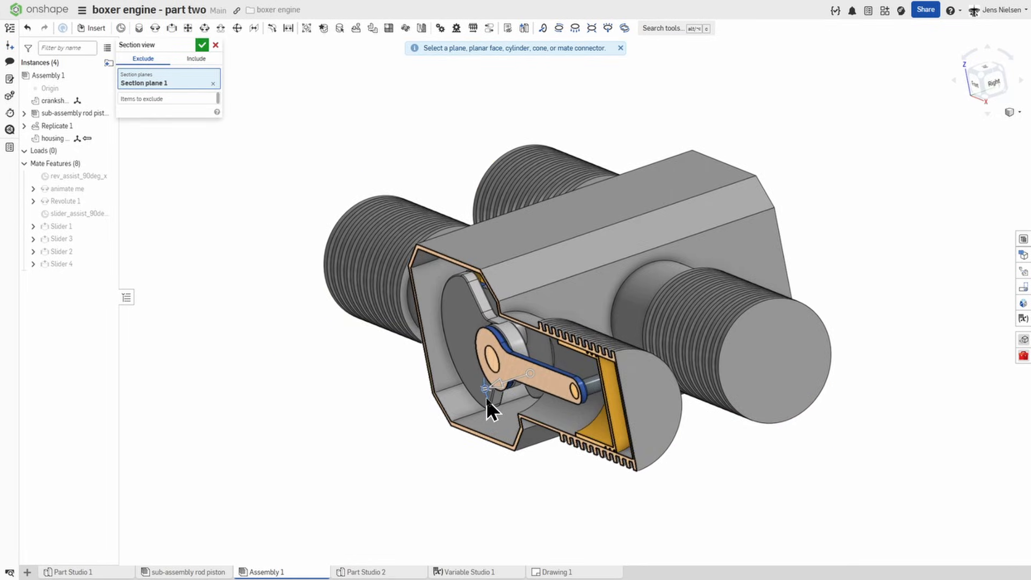
left_click_drag(487, 399, 511, 321)
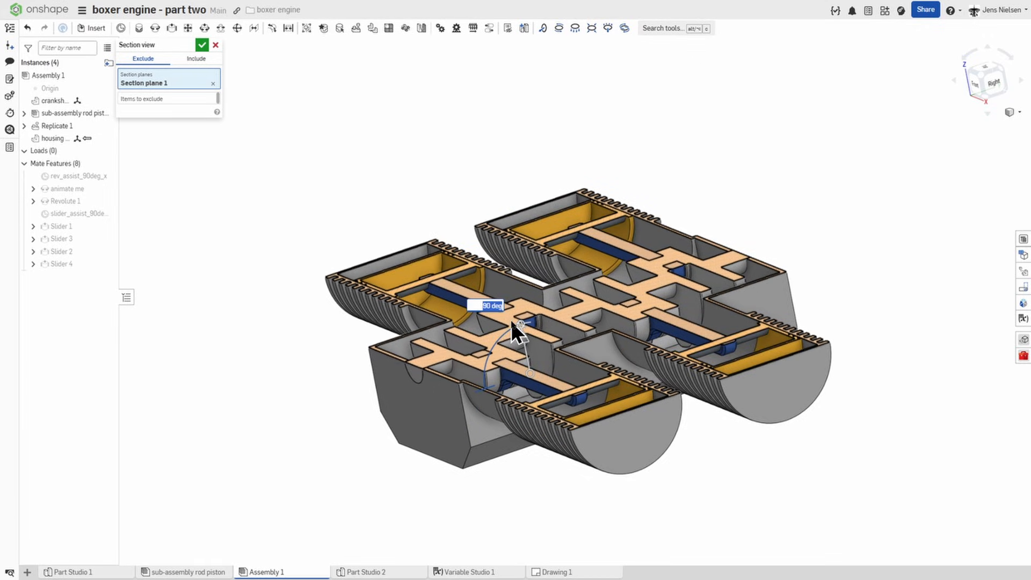
Step: Exclude one rod and its piston from the section cut and accept the section view
left_click(169, 97)
scroll(292, 198, "up", 3)
right_click_drag(293, 198, 375, 277)
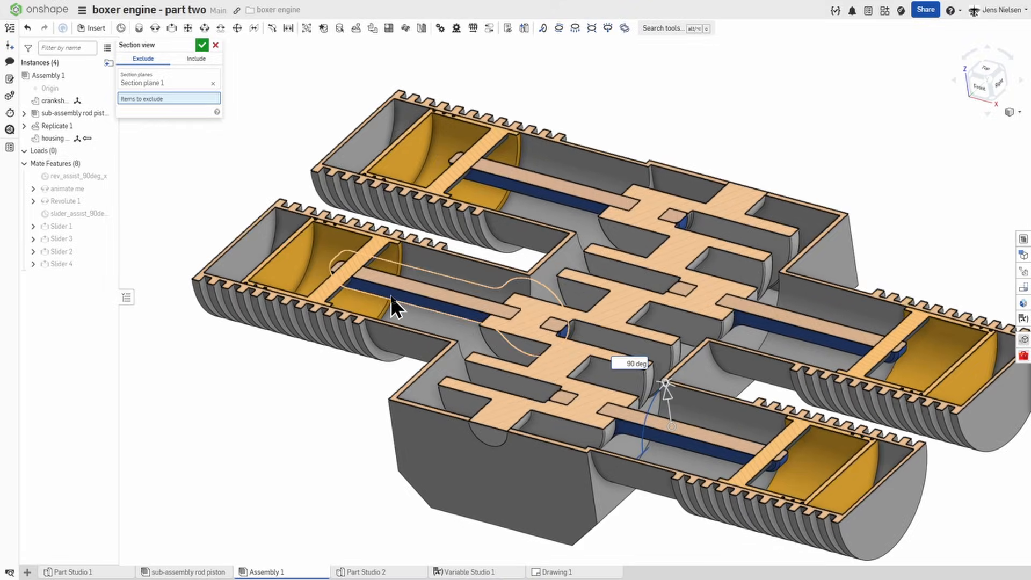
left_click(392, 296)
scroll(323, 273, "up", 1)
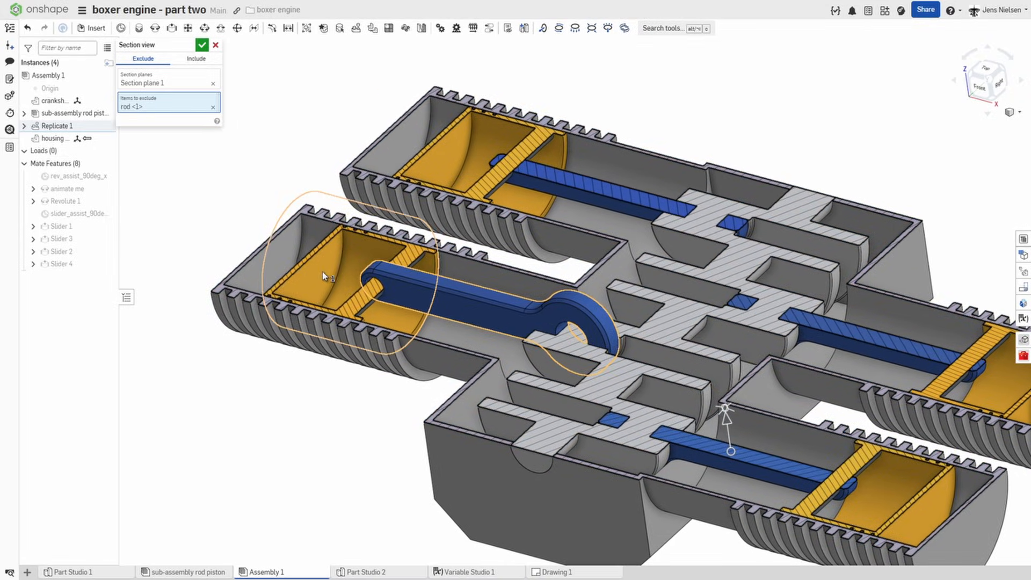
left_click(324, 277)
scroll(306, 172, "down", 2)
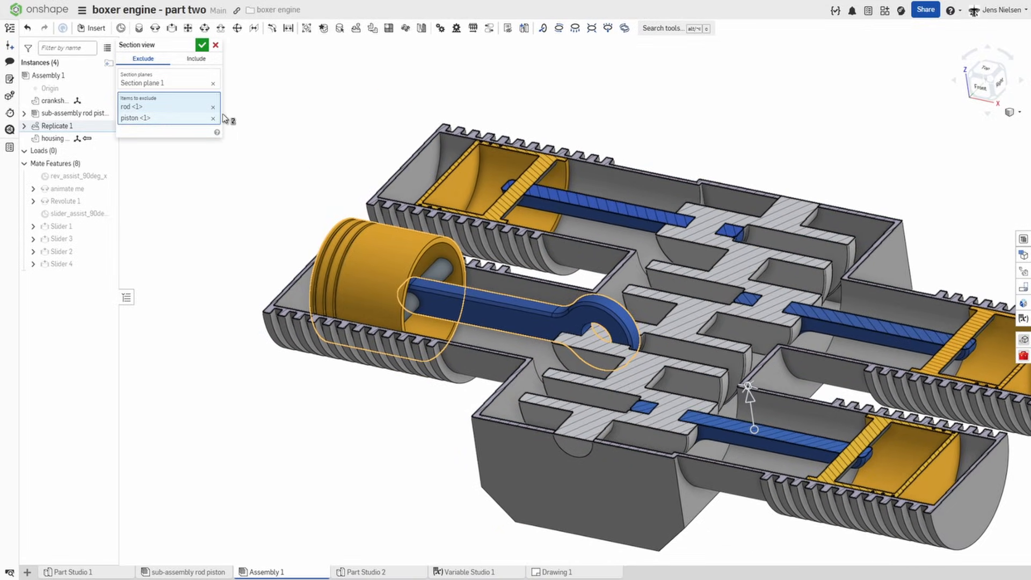
left_click(202, 45)
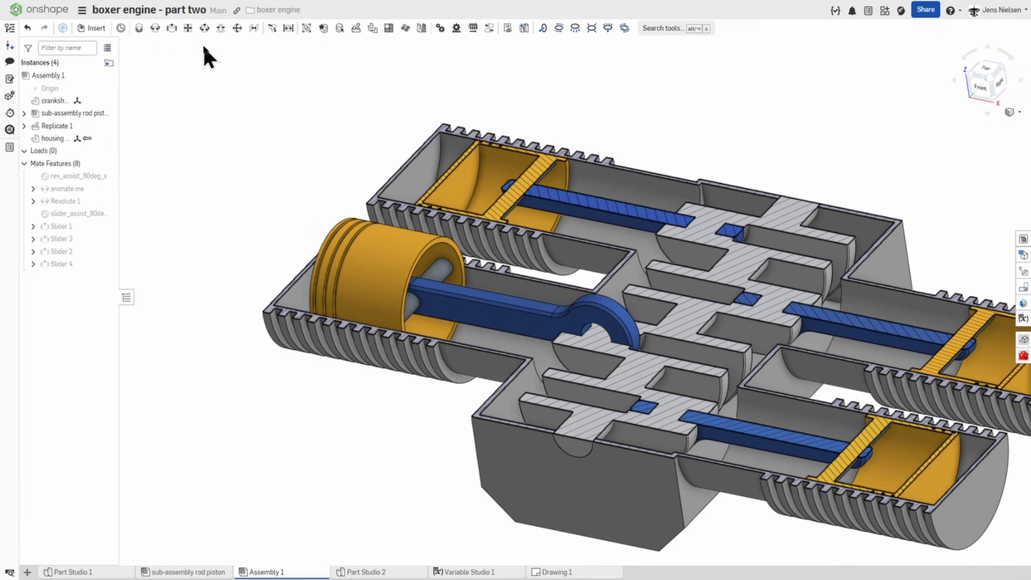
Step: Fix the housing instance in the assembly
right_click_drag(375, 248, 411, 287)
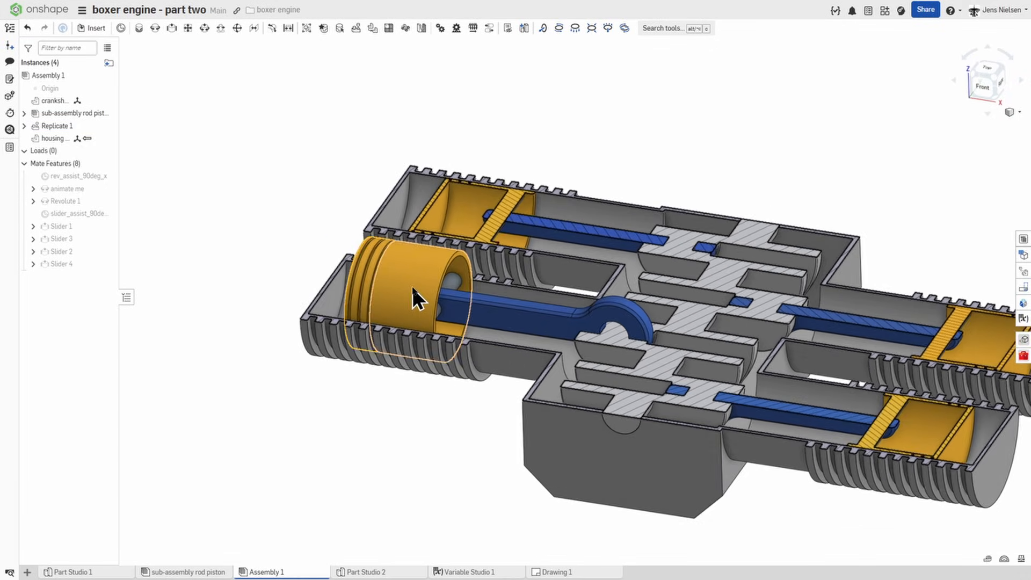
scroll(411, 288, "down", 3)
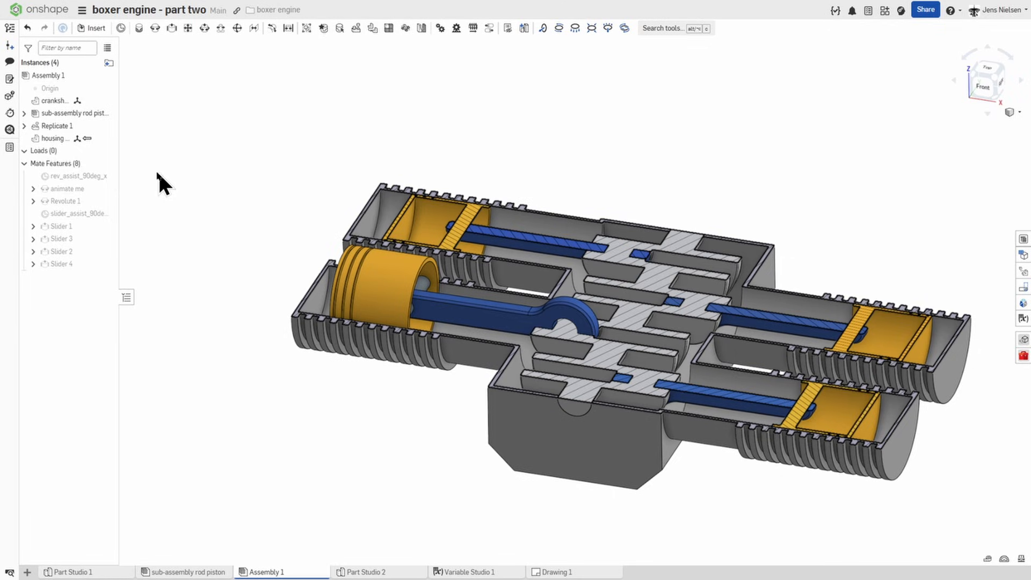
right_click(64, 138)
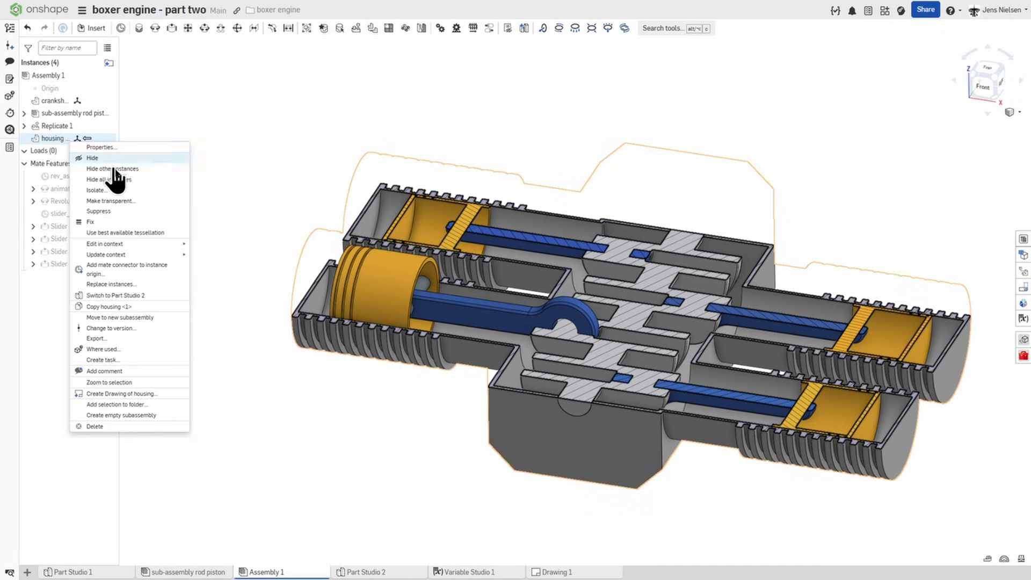
left_click(102, 221)
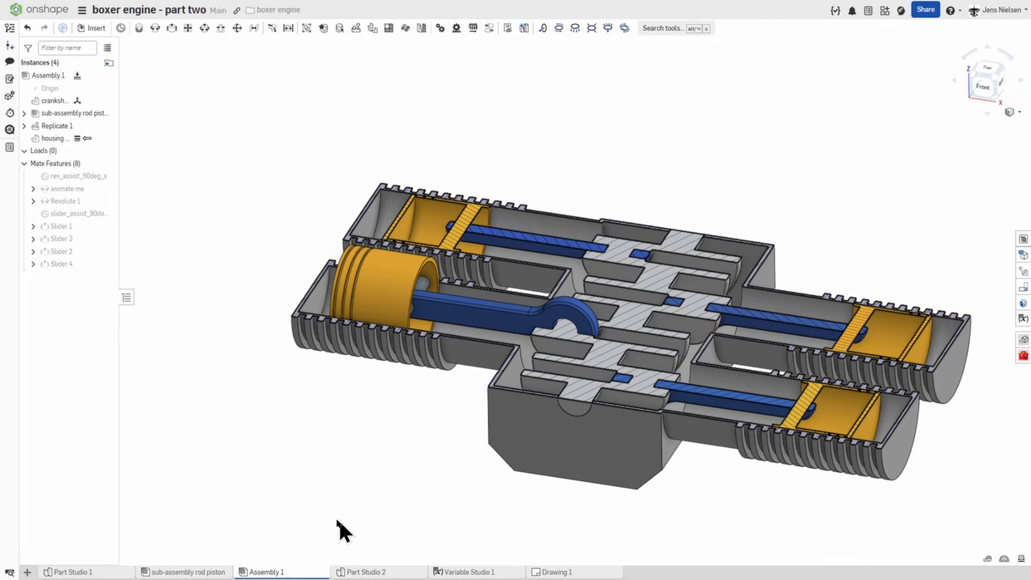
Step: Switch to Part Studio 1, show the crankshaft, and hide Sketch 1 and Sketch 4
left_click(100, 574)
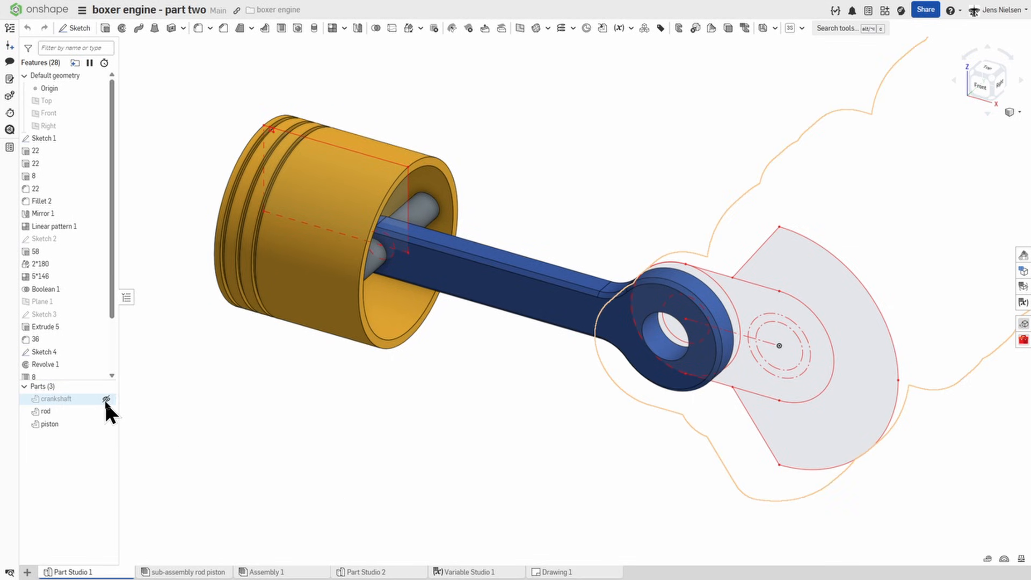
left_click(106, 400)
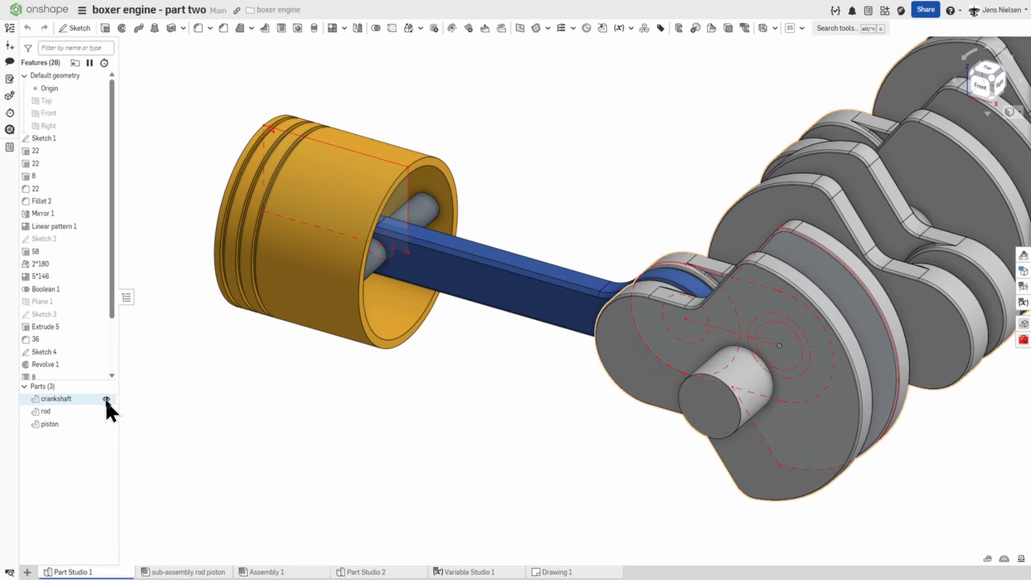
left_click(97, 138)
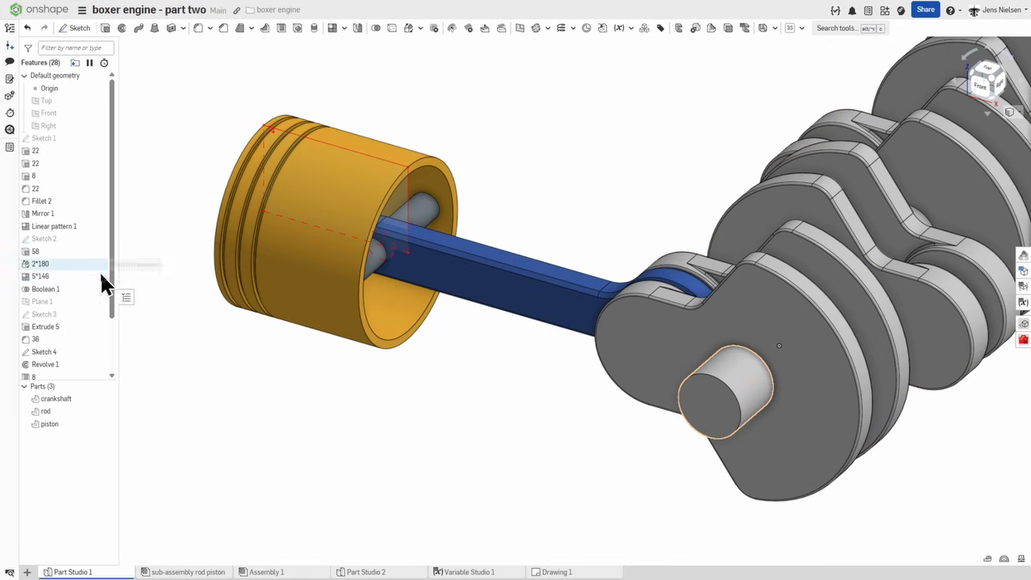
left_click(98, 352)
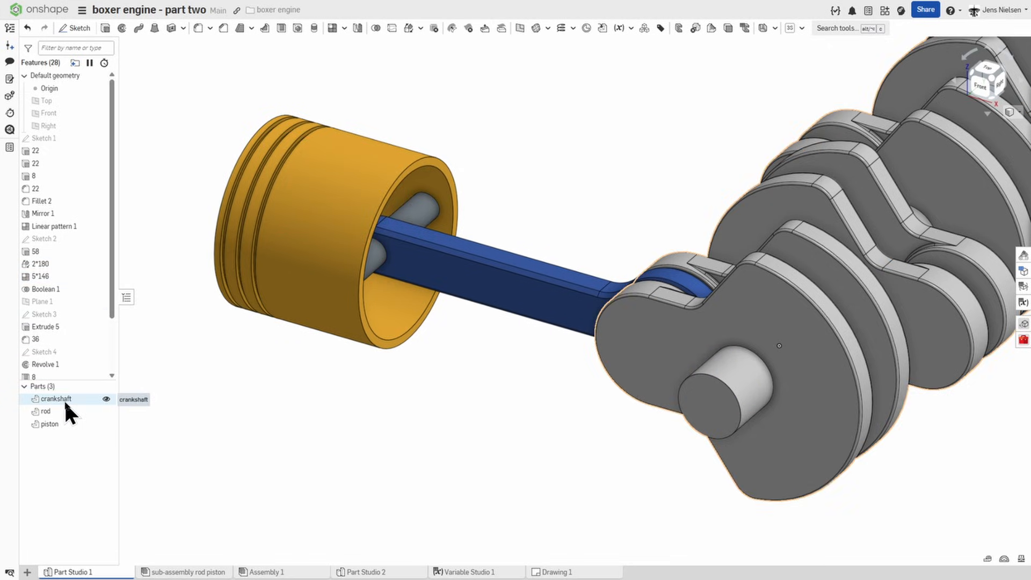
Step: Assign the library material Steel 4130 to the crankshaft
right_click(64, 398)
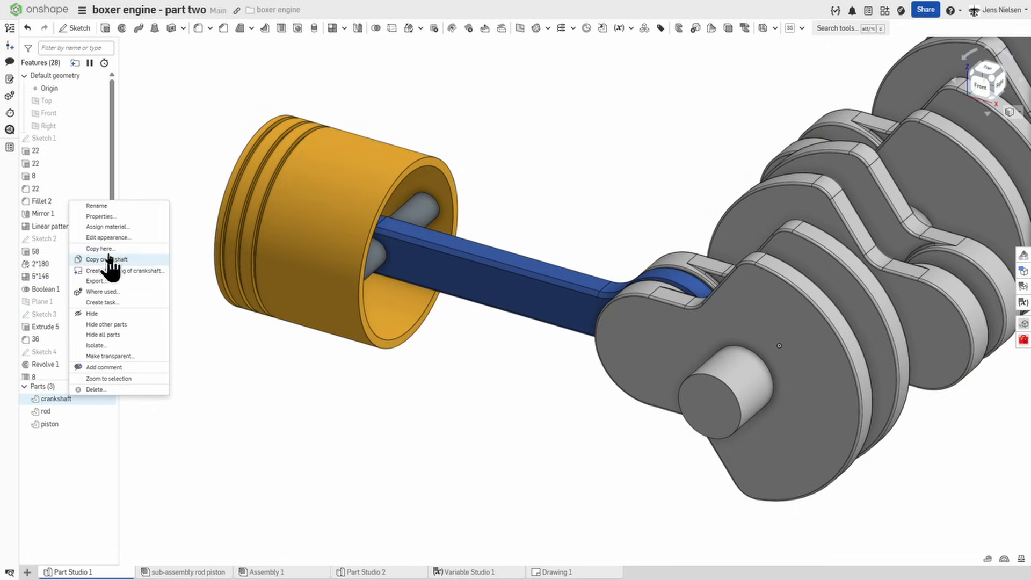
left_click(114, 227)
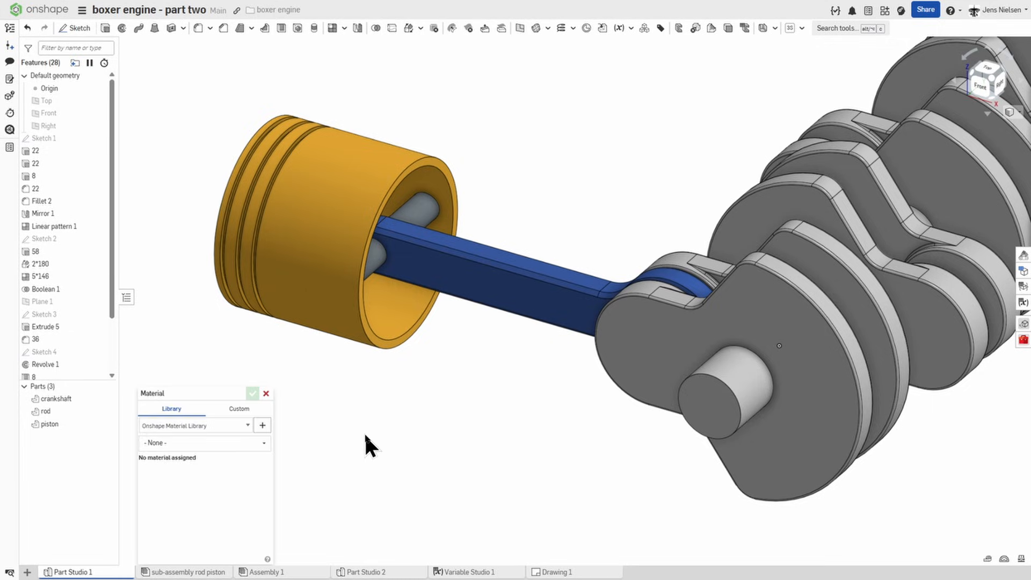
left_click(204, 444)
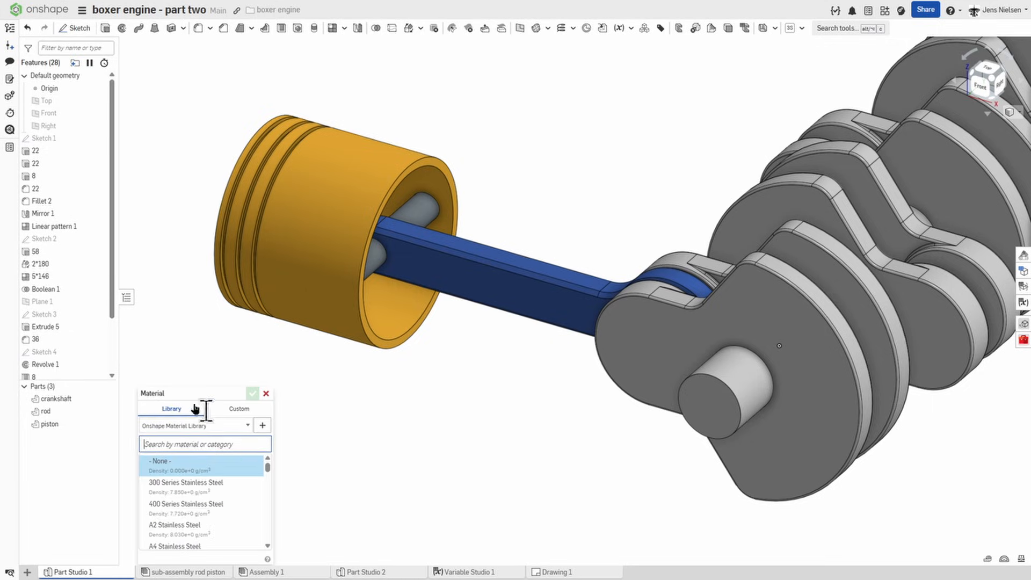
type("steel")
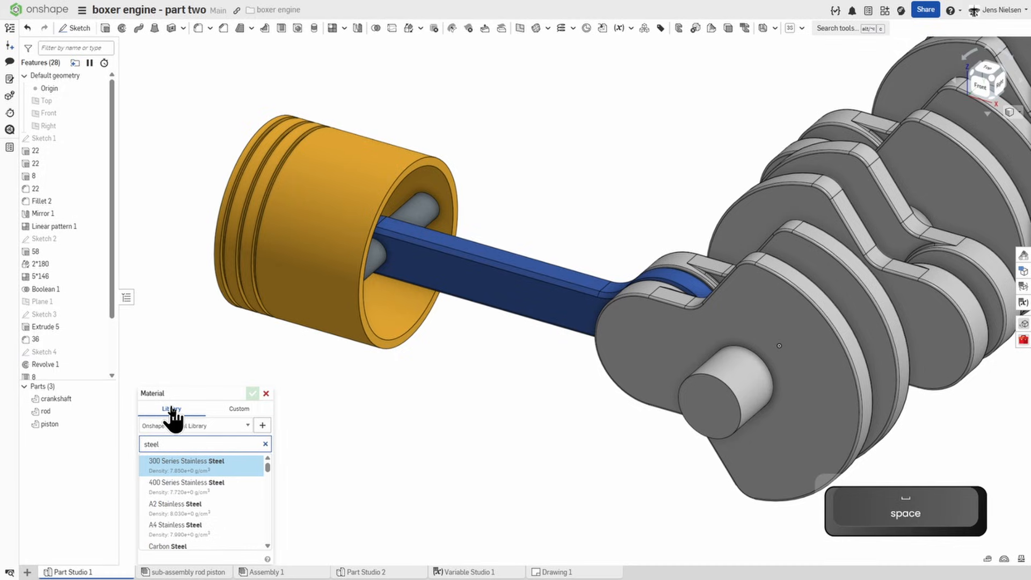
type(" 41")
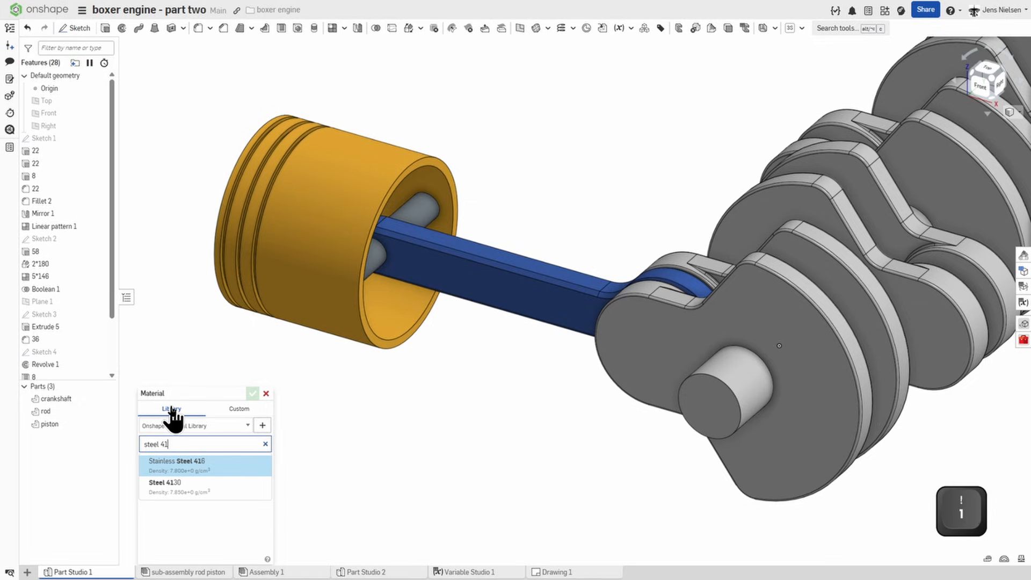
type("30")
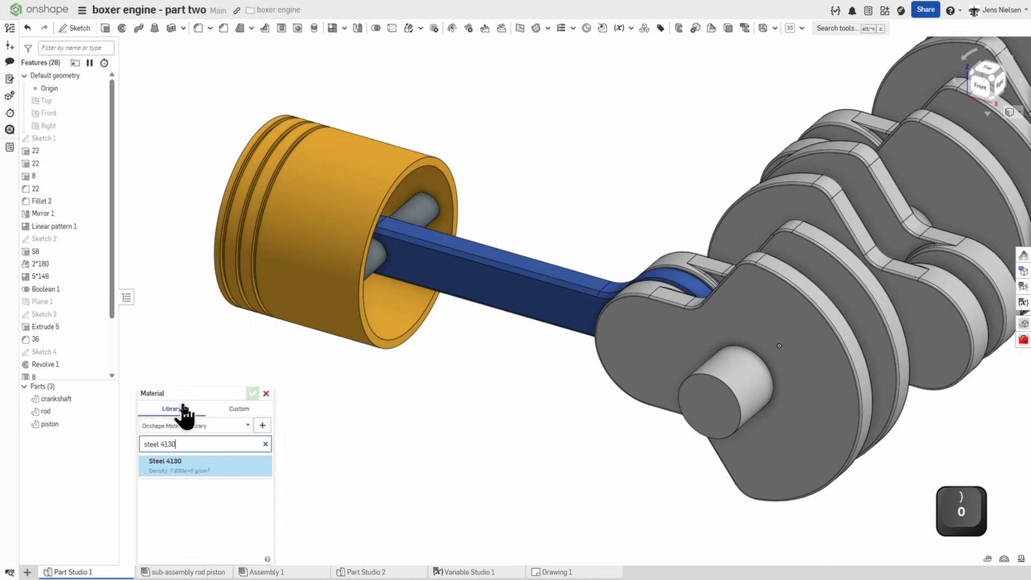
left_click(209, 463)
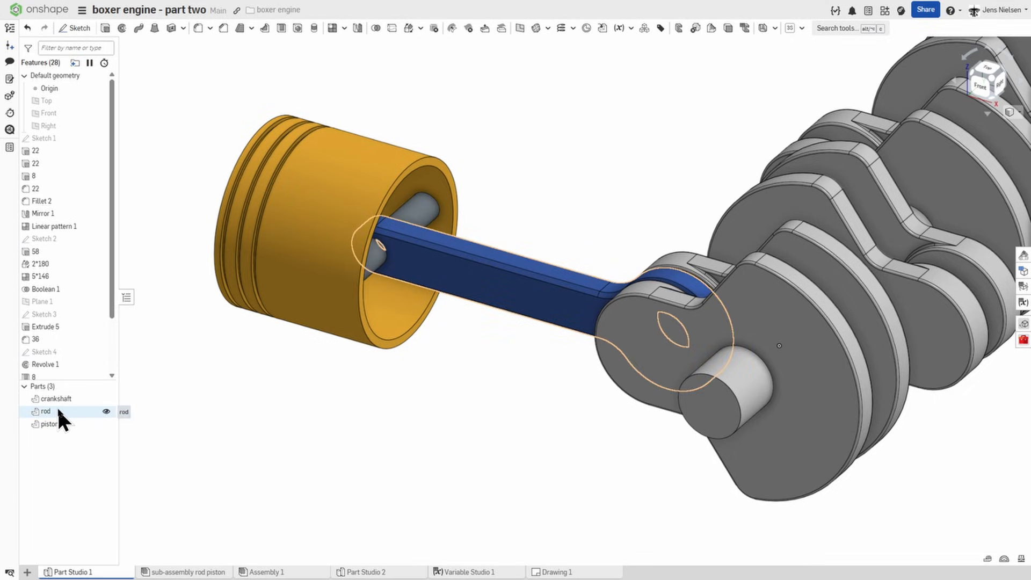
Step: Assign Steel 4130 from the material library to the rod
right_click(58, 410)
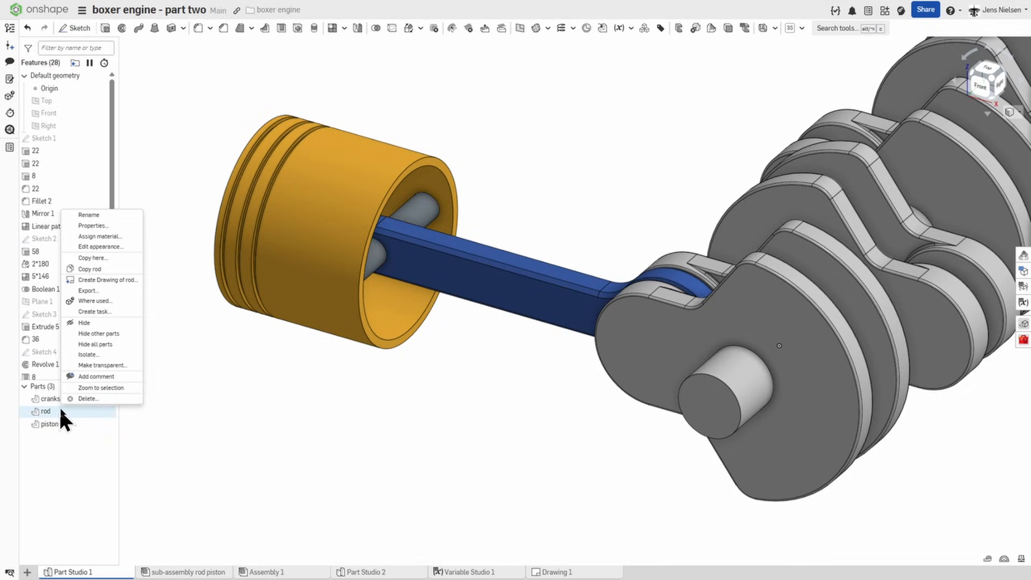
left_click(98, 237)
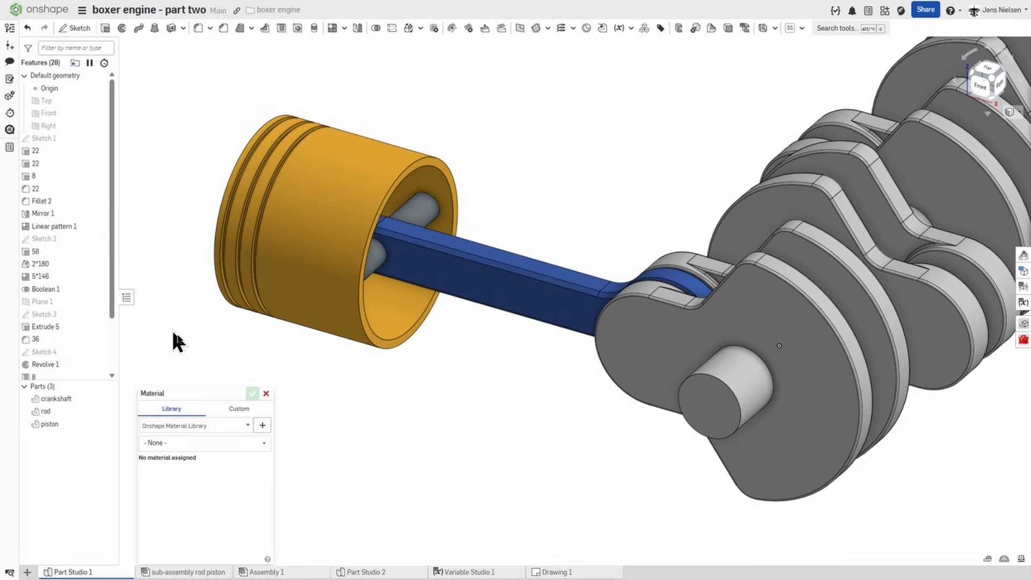
left_click(231, 443)
type("s")
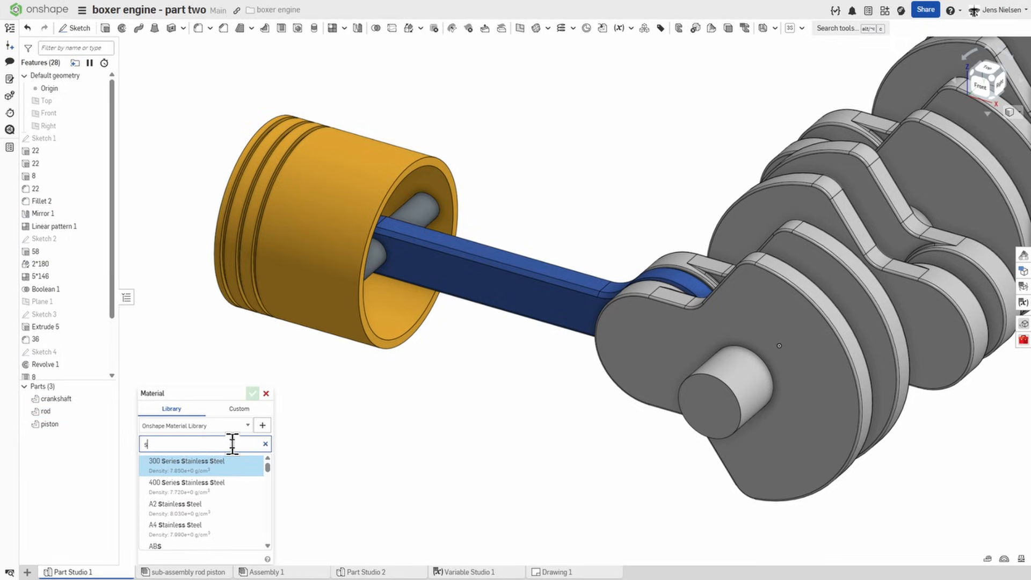
type("teel 4")
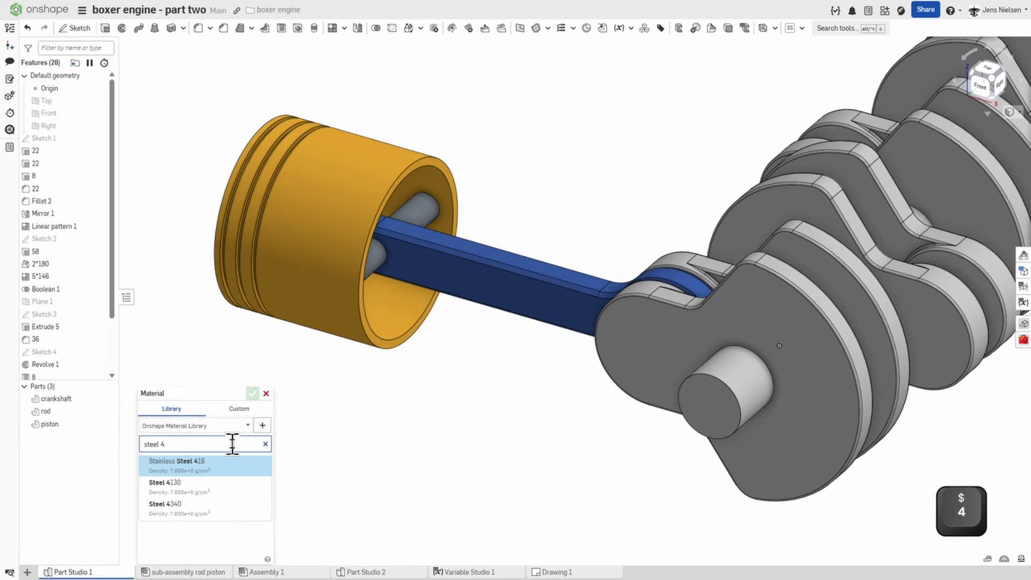
left_click(207, 486)
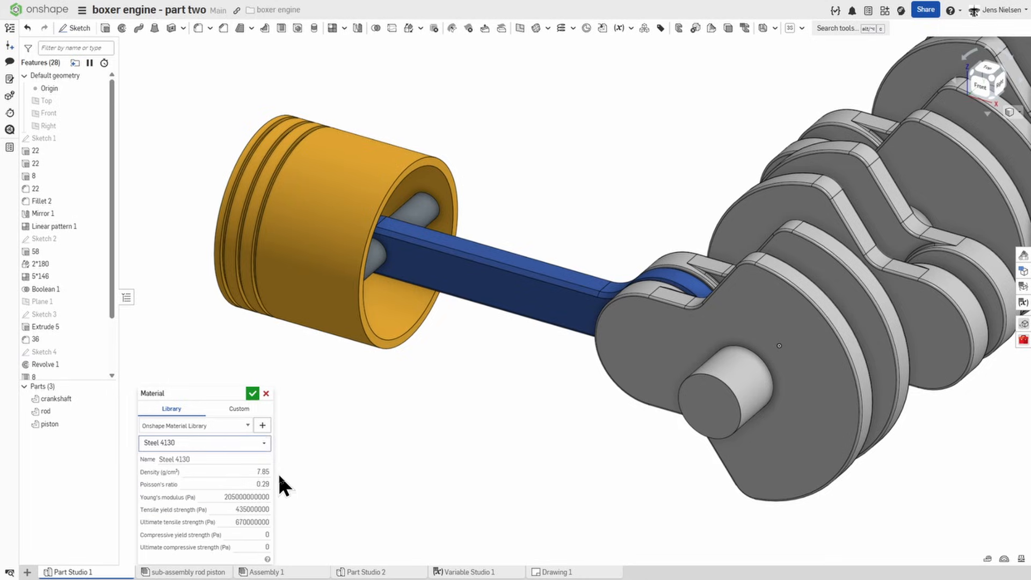
left_click(252, 394)
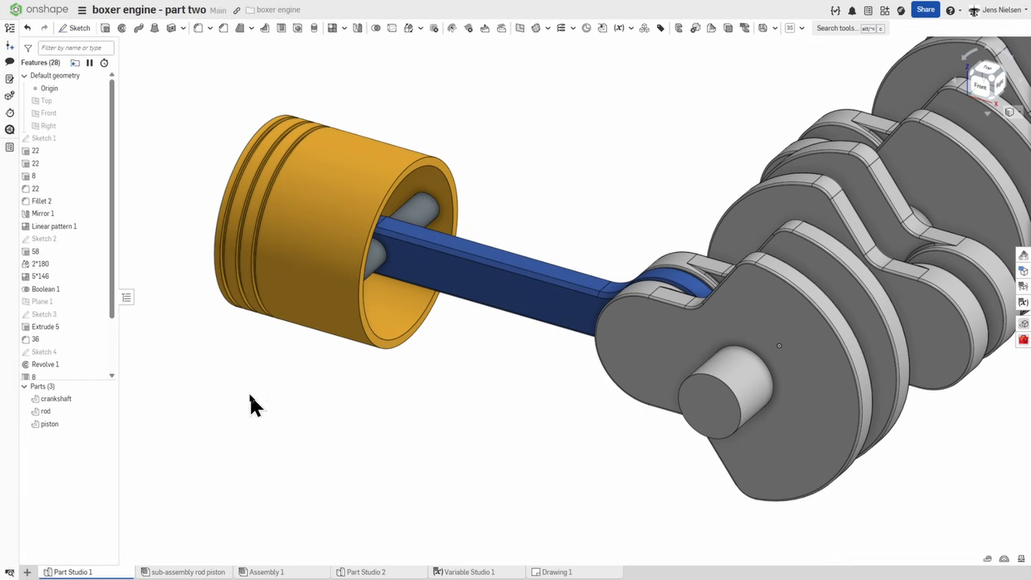
Step: Assign the library material Aluminum - 6061 to the piston
right_click(59, 424)
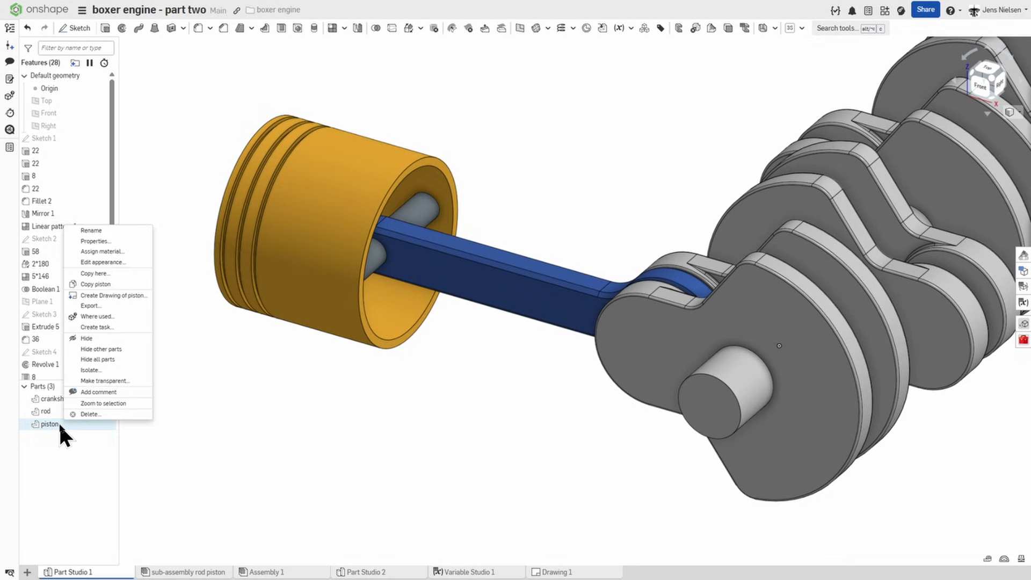
left_click(107, 252)
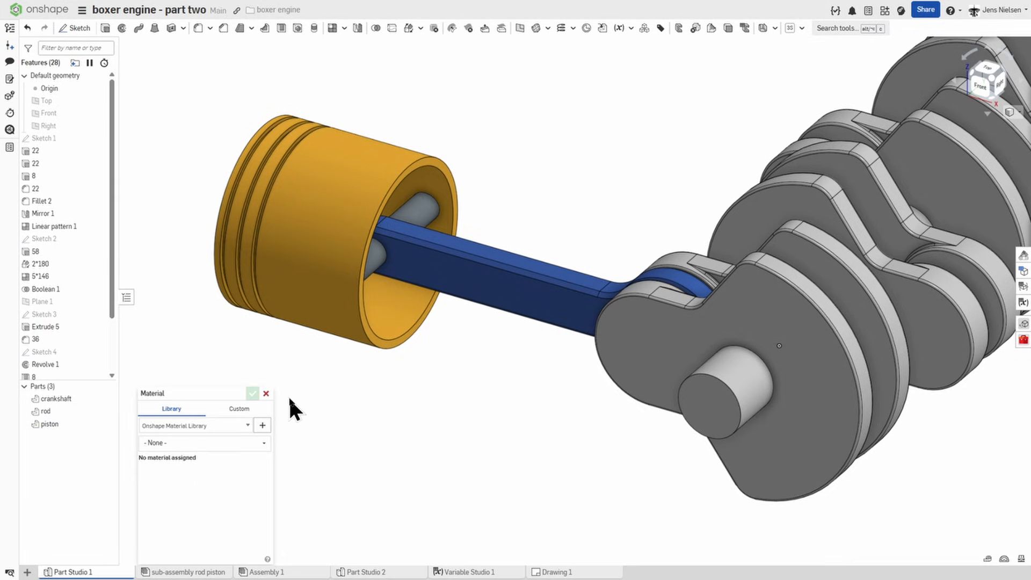
left_click(182, 443)
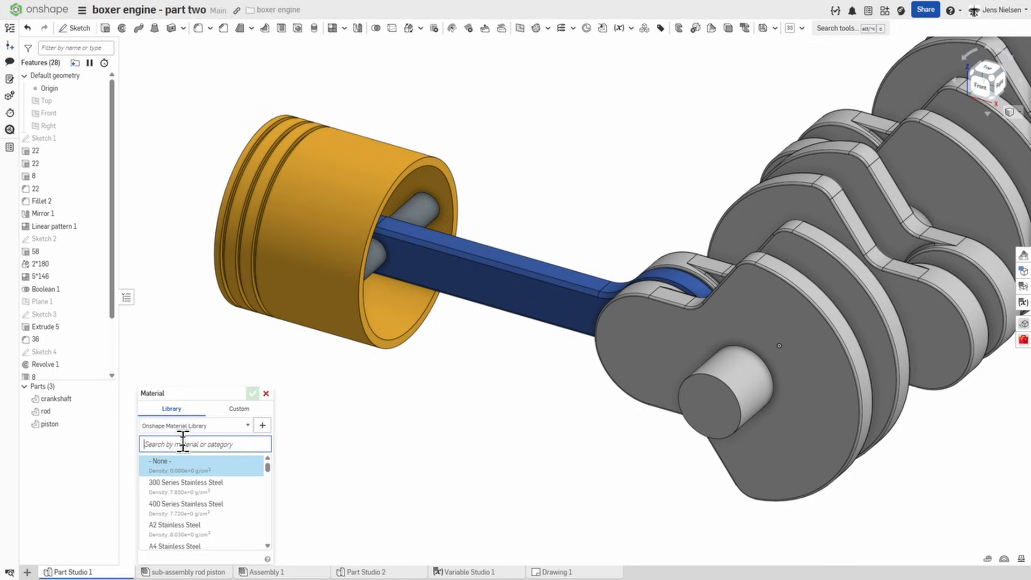
type("alum")
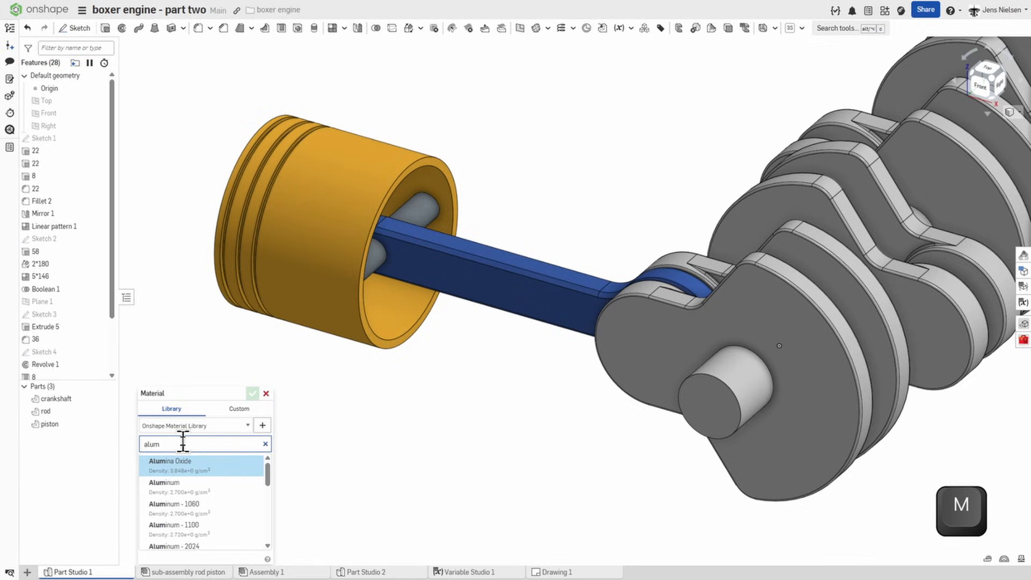
left_click_drag(265, 466, 262, 495)
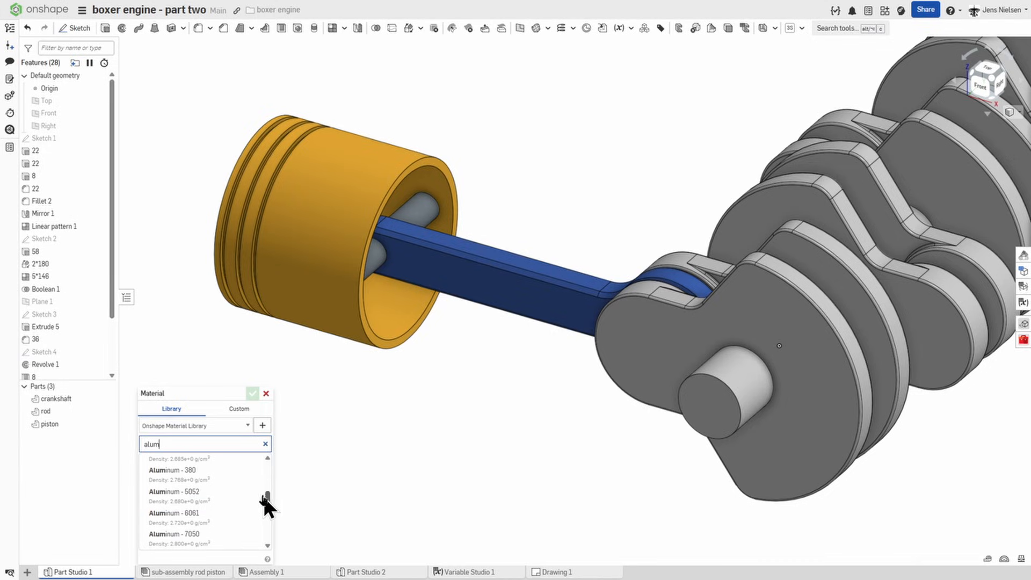
left_click(214, 520)
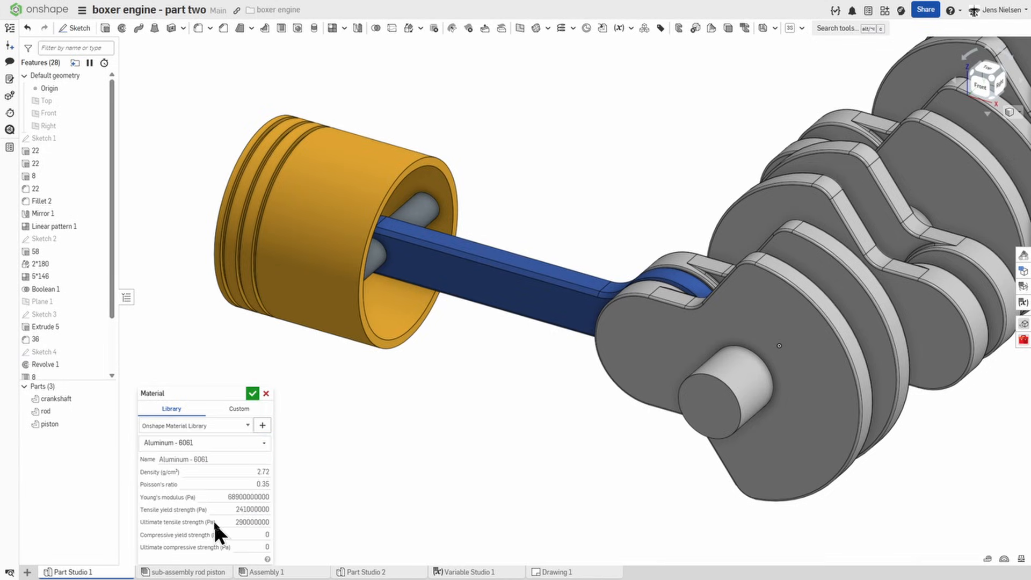
left_click(253, 394)
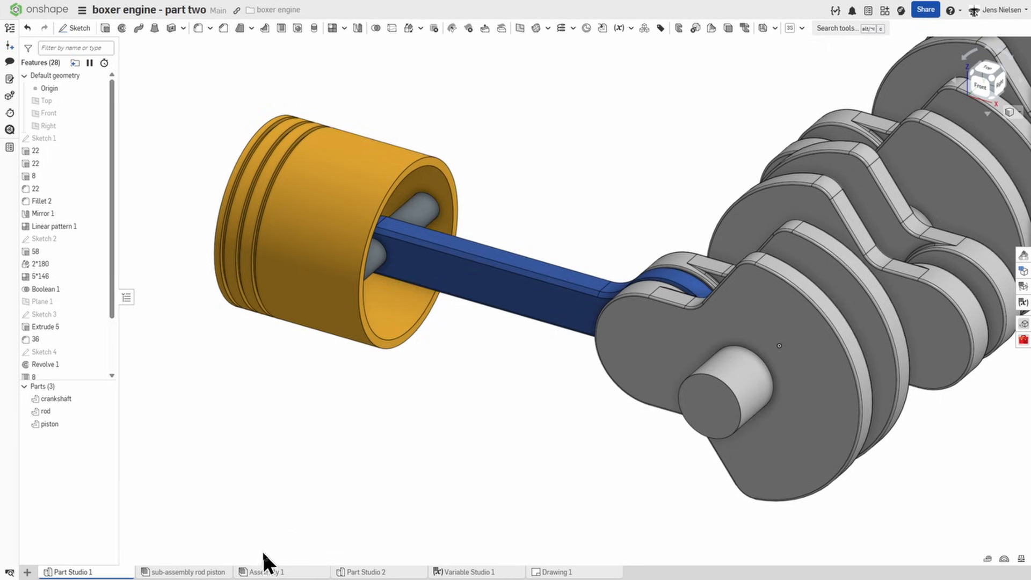
Step: In Assembly 1, add a force load on the uncut rod, directed along its piston's axis and reversed to push towards the crankshaft
left_click(281, 573)
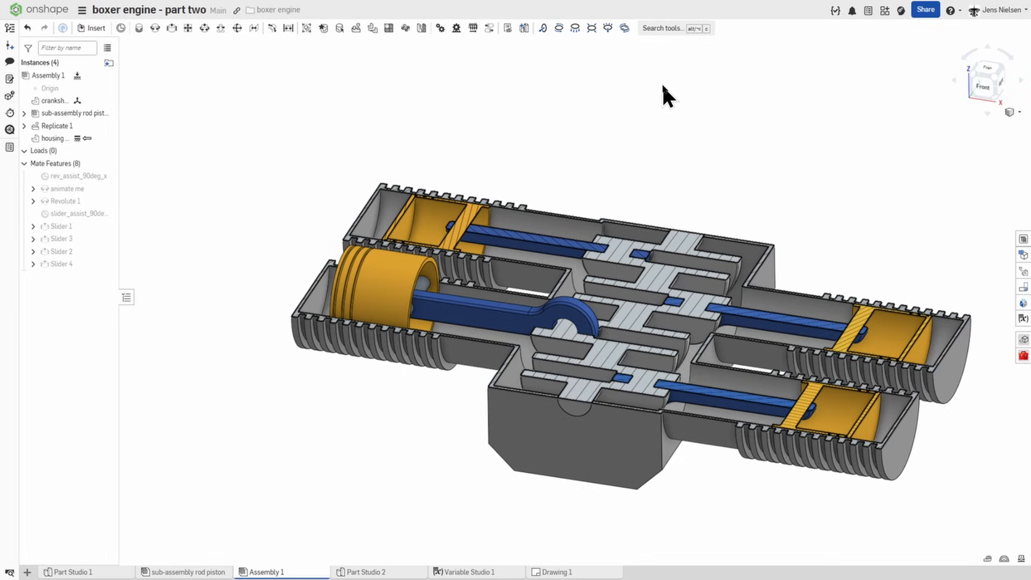
left_click(543, 29)
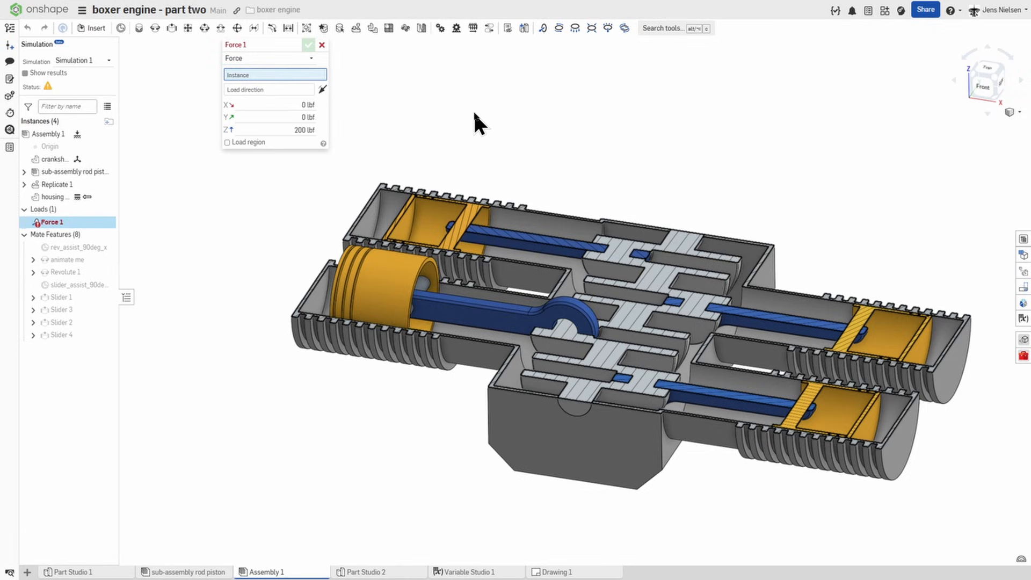
left_click(475, 313)
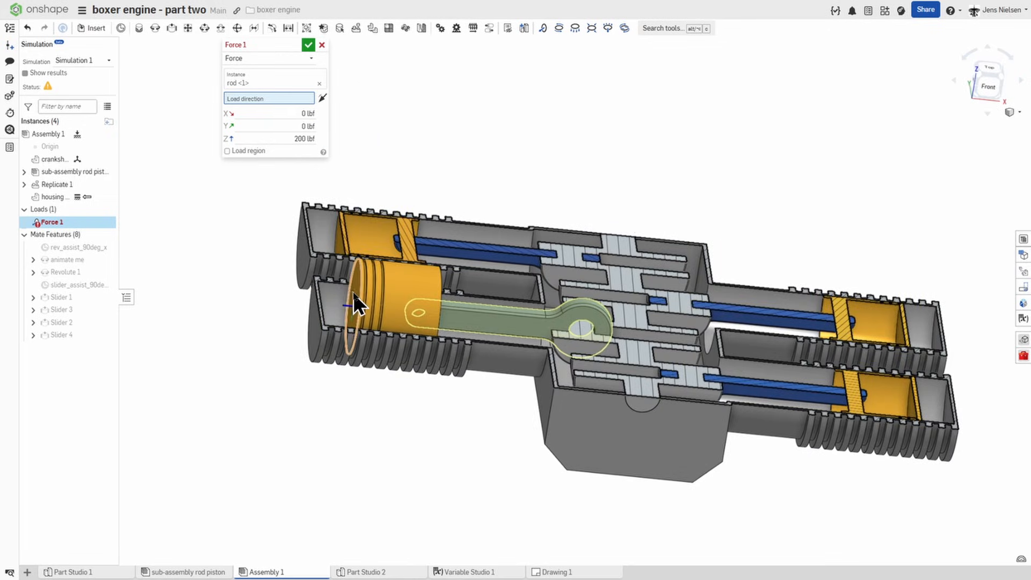
left_click(353, 292)
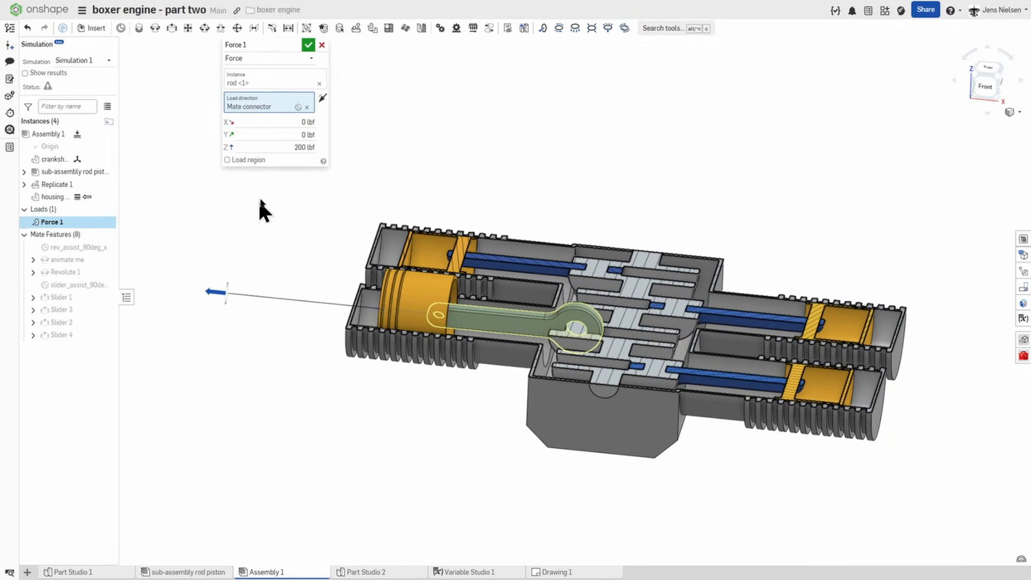
left_click(322, 97)
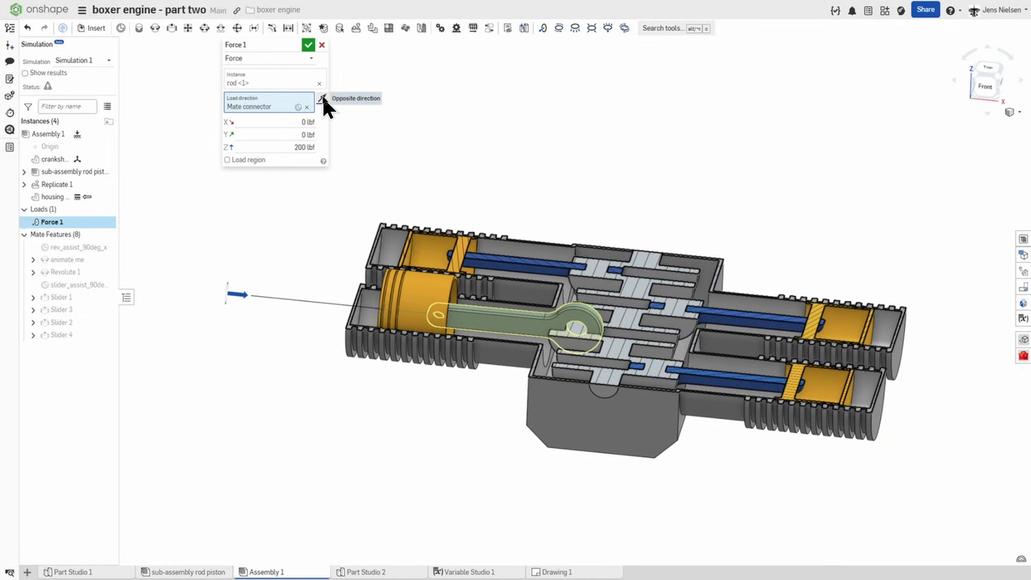
Step: Set the force's Z component to 7000 N and accept the load
left_click(304, 147)
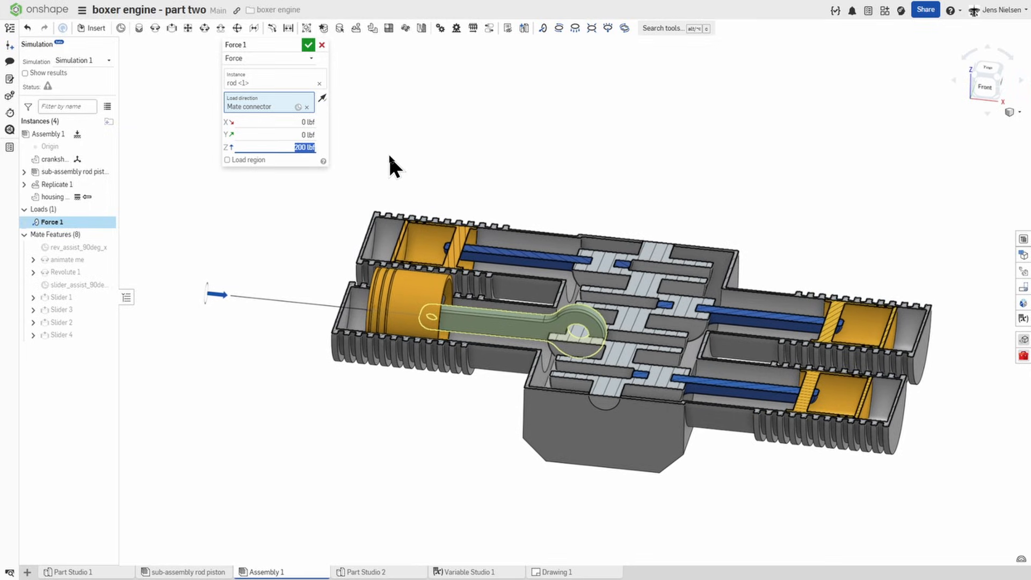
type("7000")
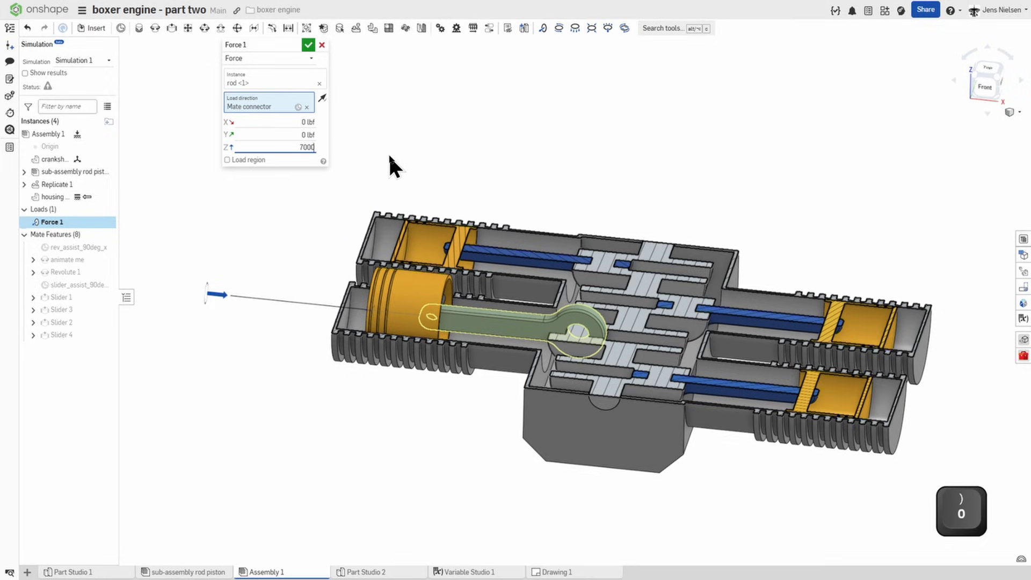
type("N")
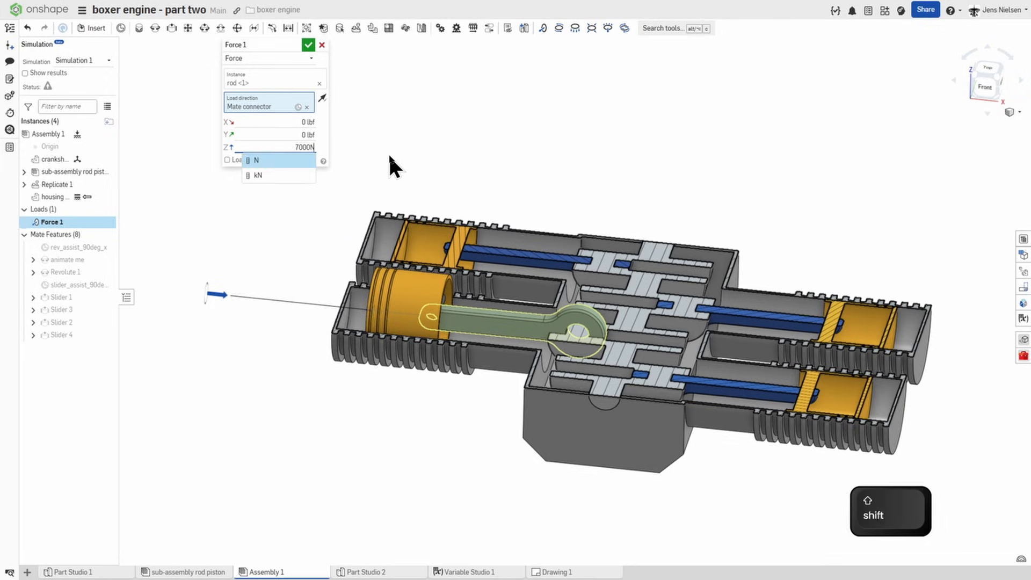
key("Return")
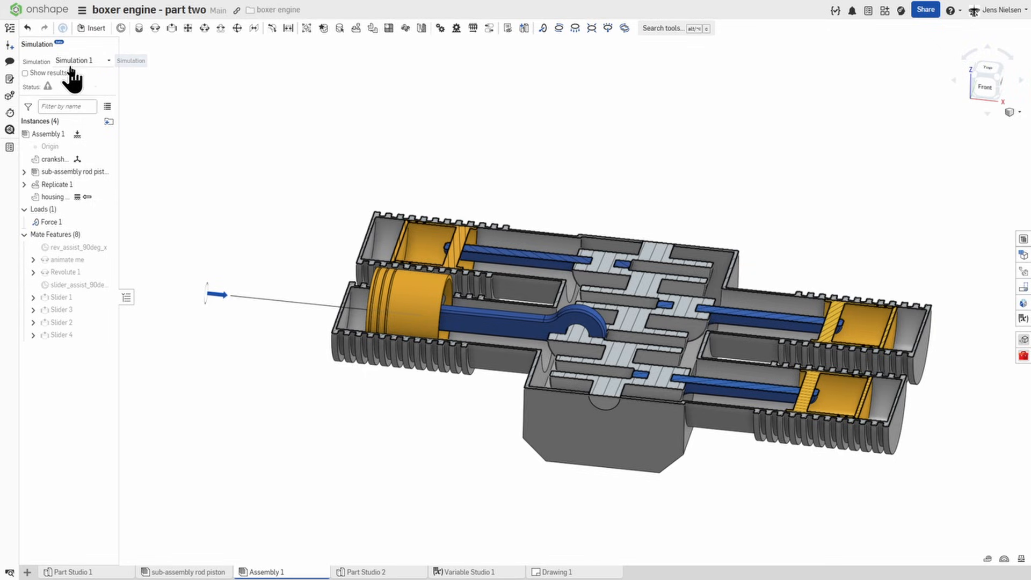
Step: Show the Simulation 1 results as von Mises stress on the sectioned engine assembly
left_click(25, 74)
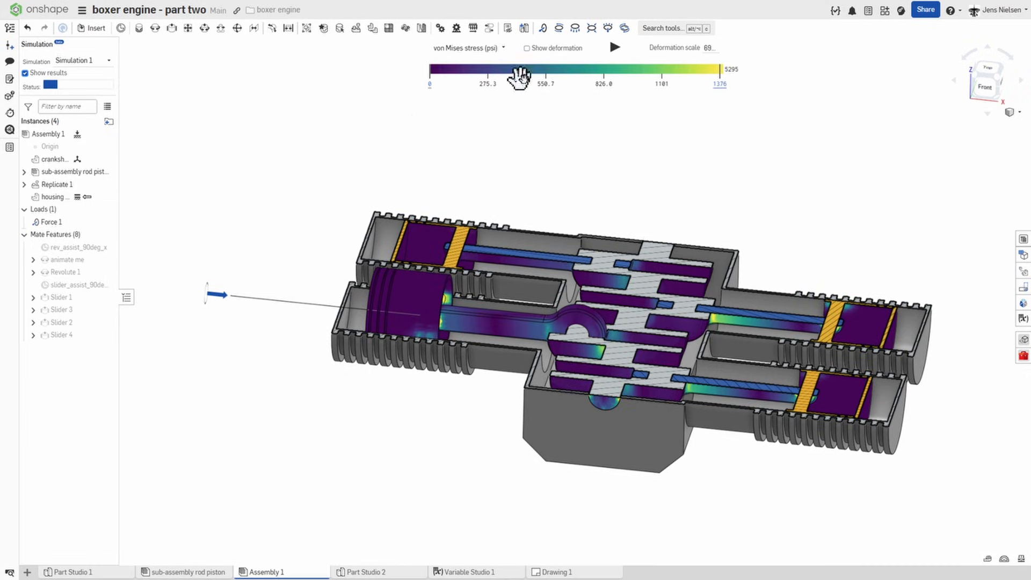
right_click_drag(752, 177, 740, 174)
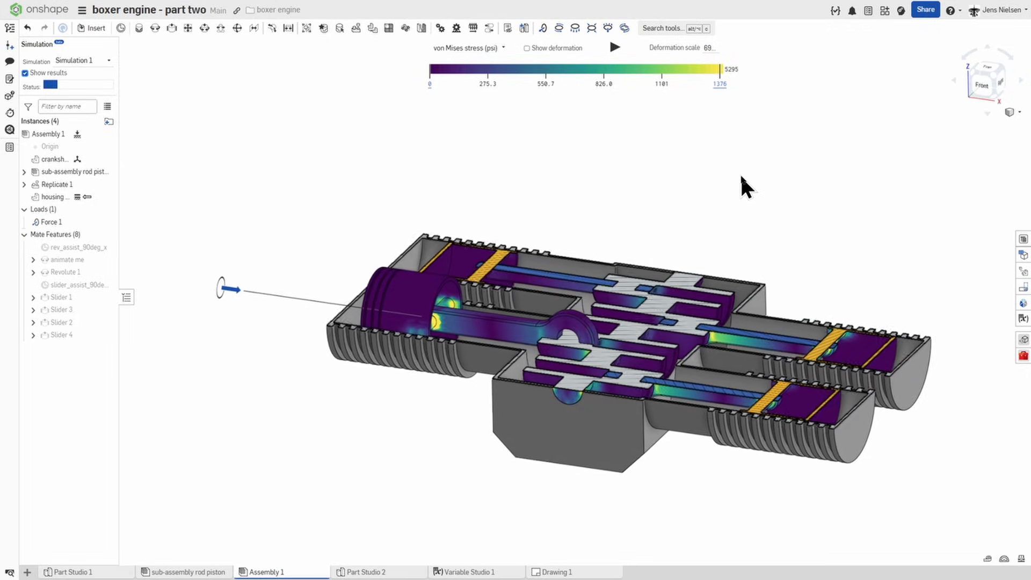
scroll(741, 183, "up", 2)
Step: Switch the simulation plot to Displacement (mm) and play the deformation animation, then stop it
left_click(504, 48)
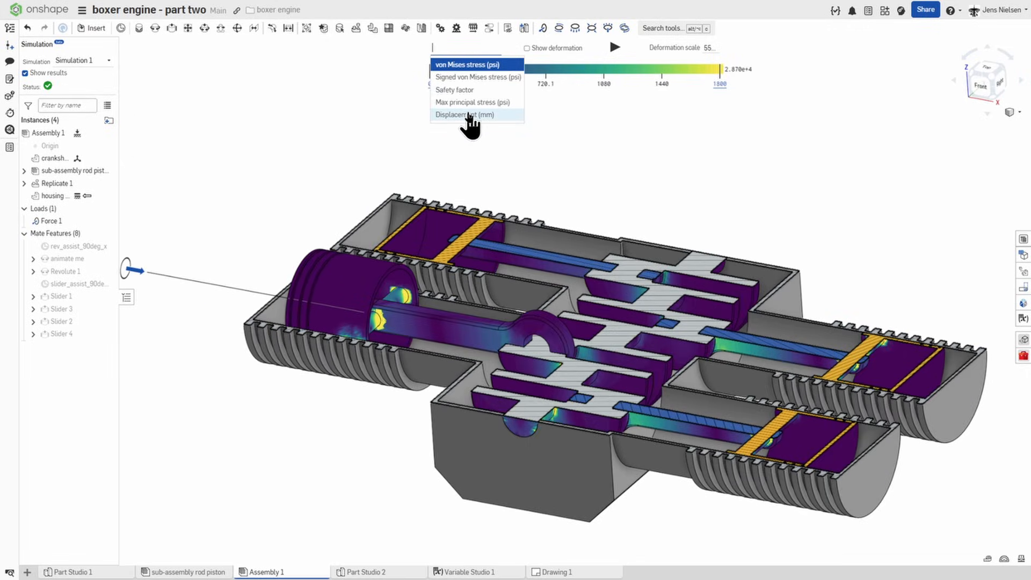
left_click(470, 114)
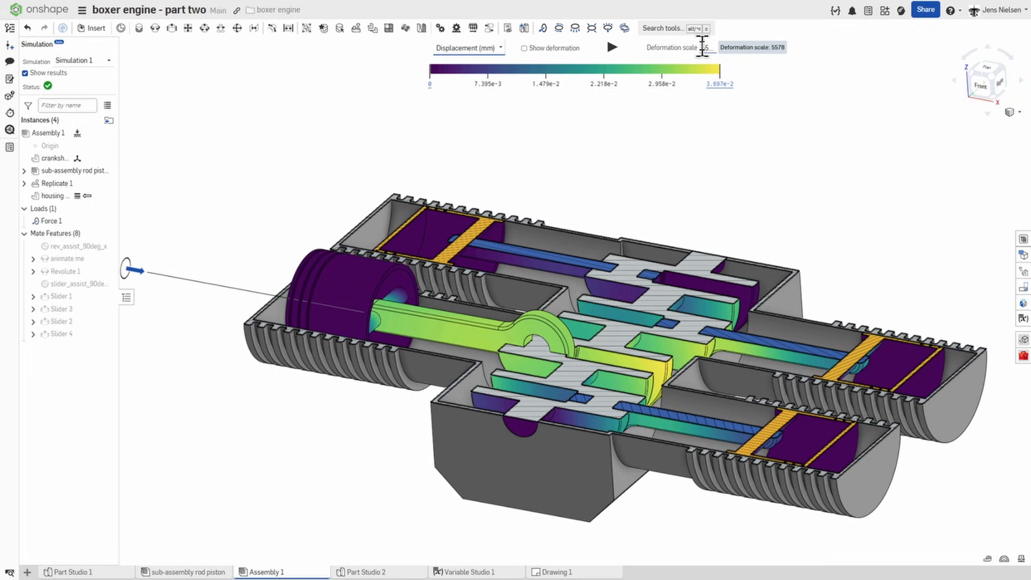
left_click(611, 48)
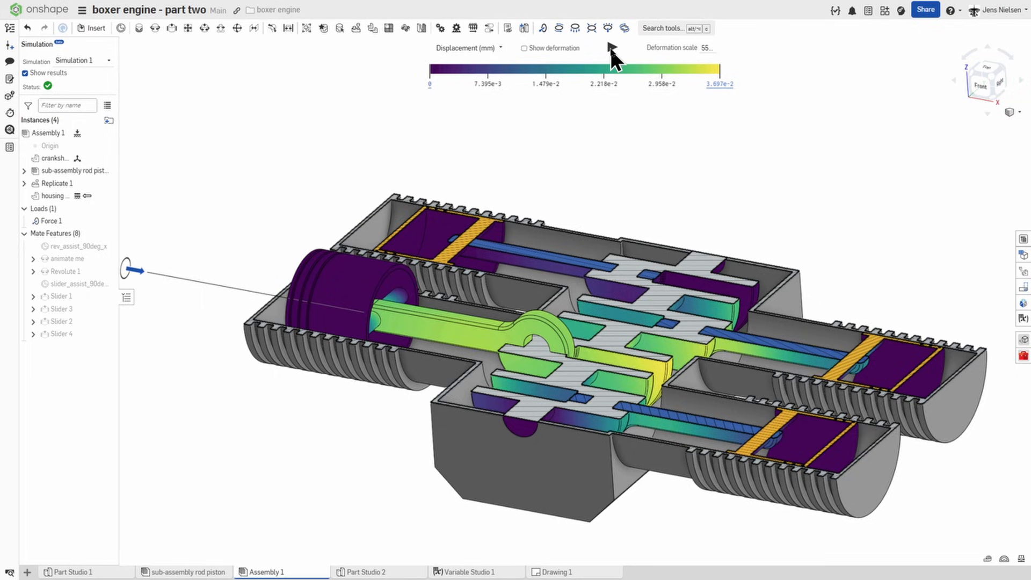
left_click(612, 48)
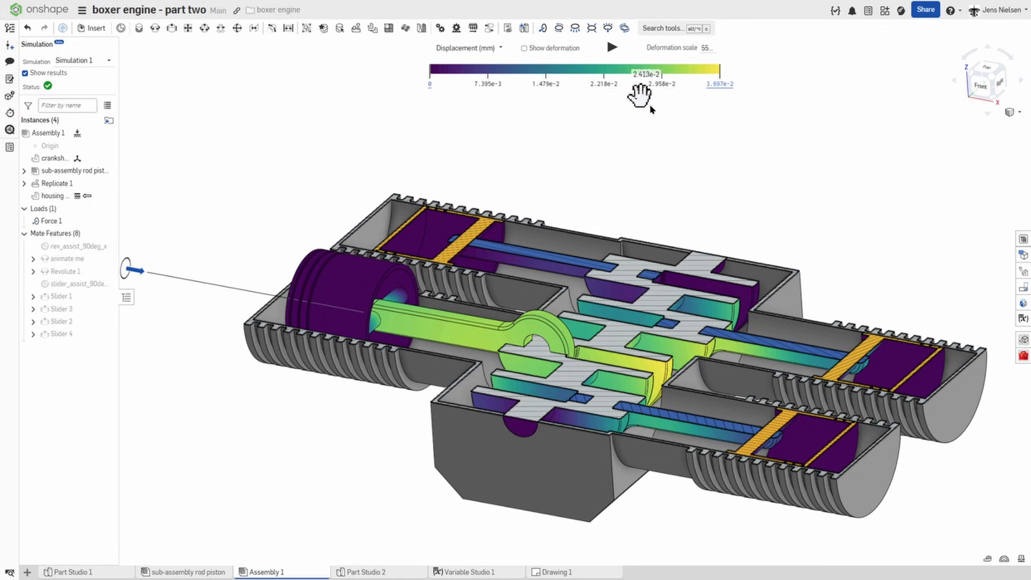
Step: Set the deformation scale to 200 and play the displacement animation, viewing the crankshaft and rods up close
mouse_move(688, 67)
left_click(708, 48)
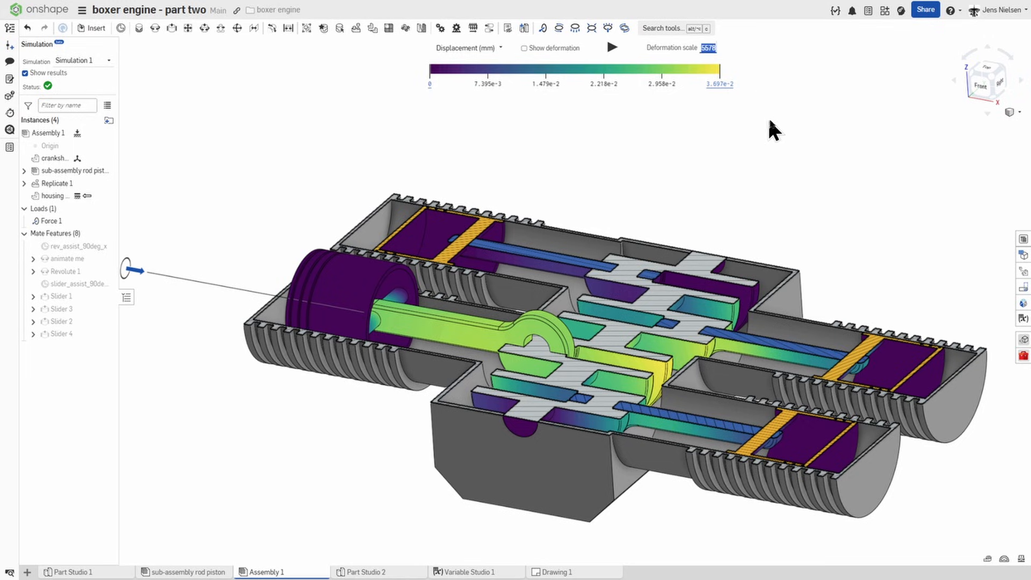
type("200")
left_click(613, 48)
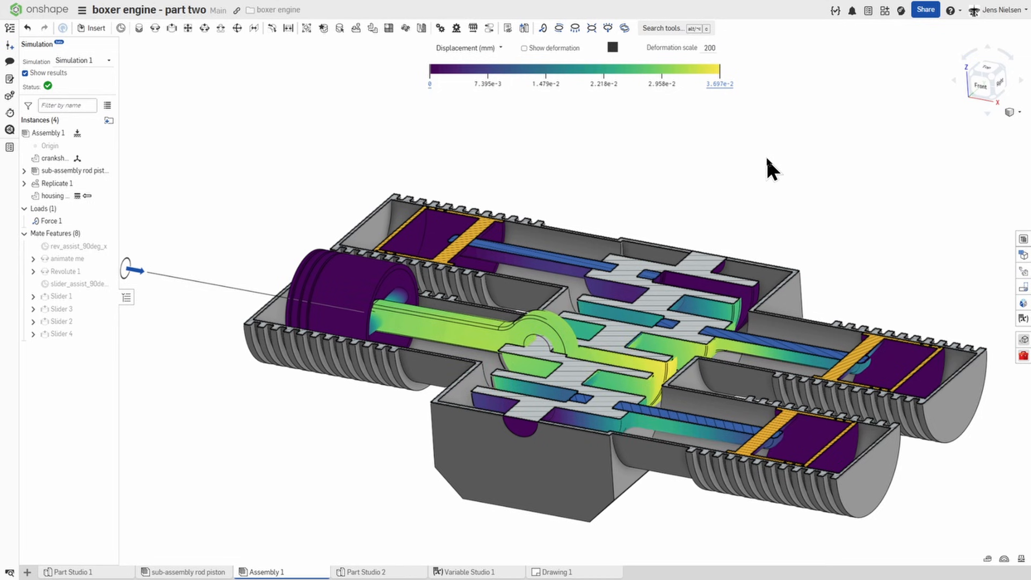
scroll(766, 159, "up", 6)
scroll(766, 159, "up", 4)
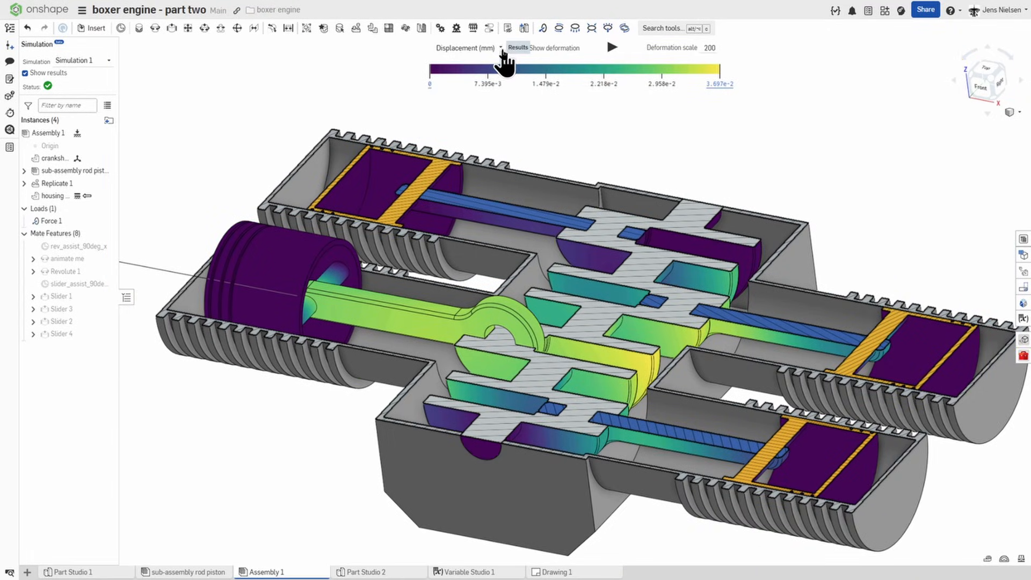
Step: View the results as von Mises stress (psi) and signed von Mises stress (psi), playing the deformation animation for the signed plot
left_click(502, 48)
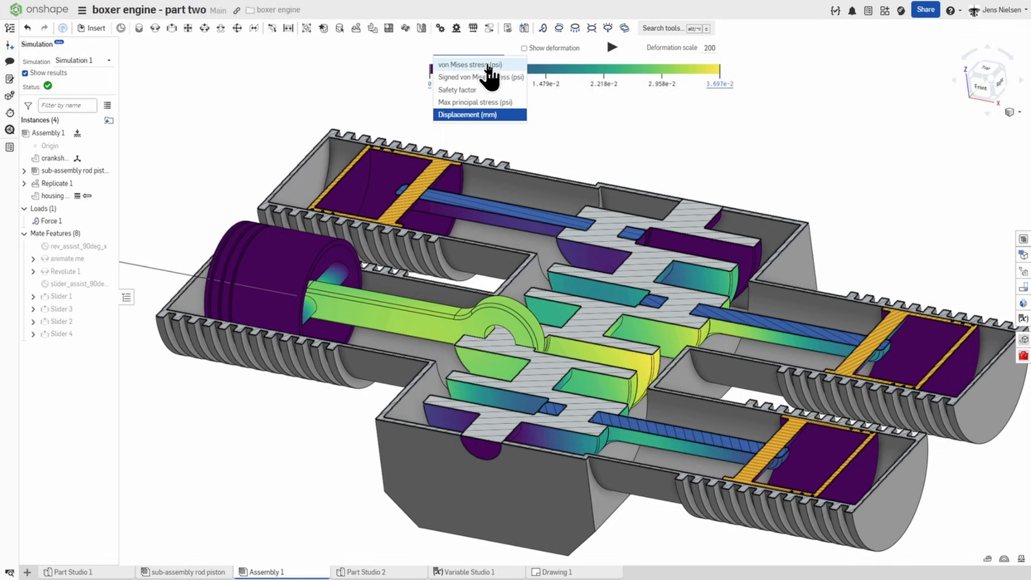
left_click(486, 65)
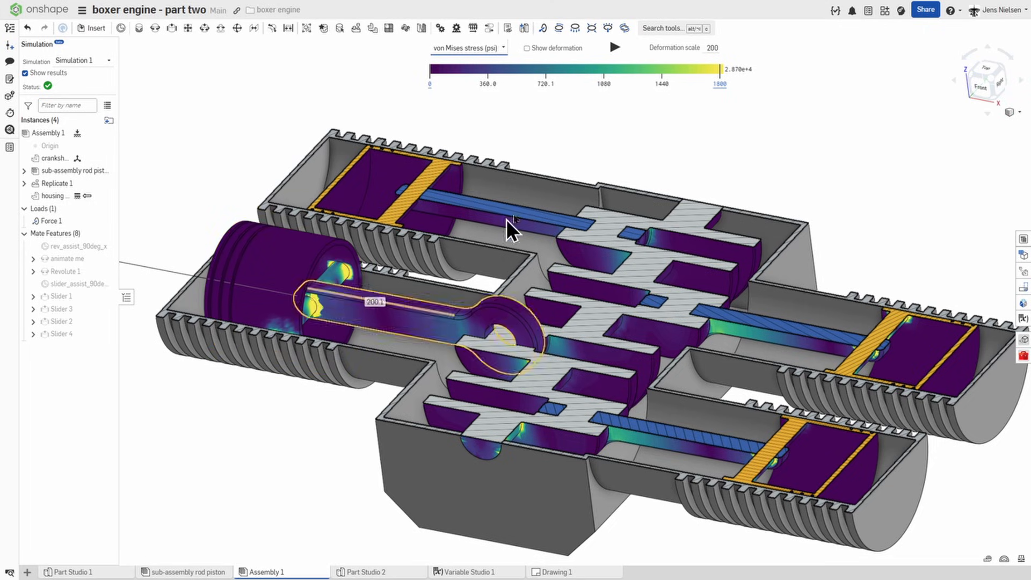
left_click(499, 47)
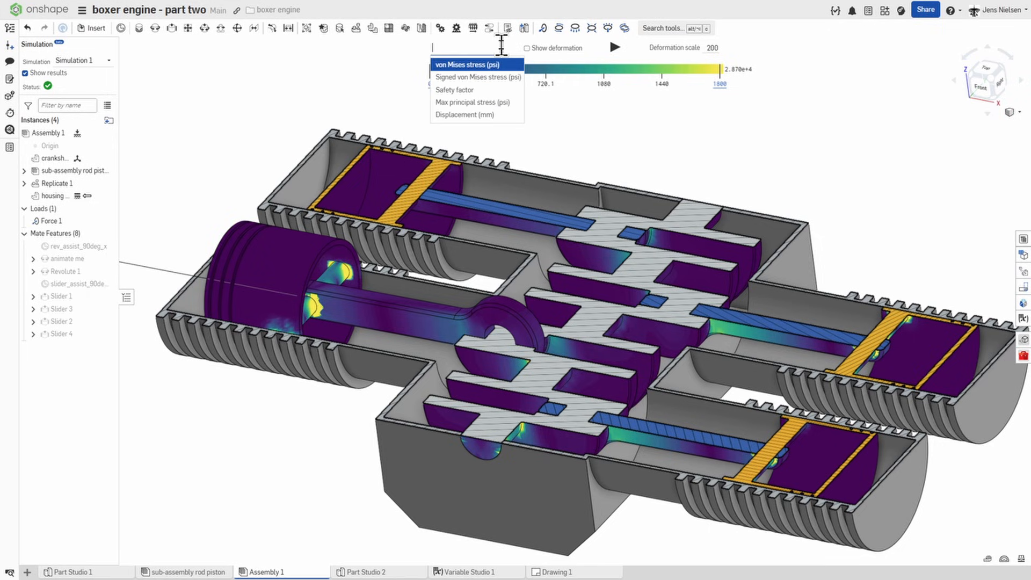
left_click(473, 78)
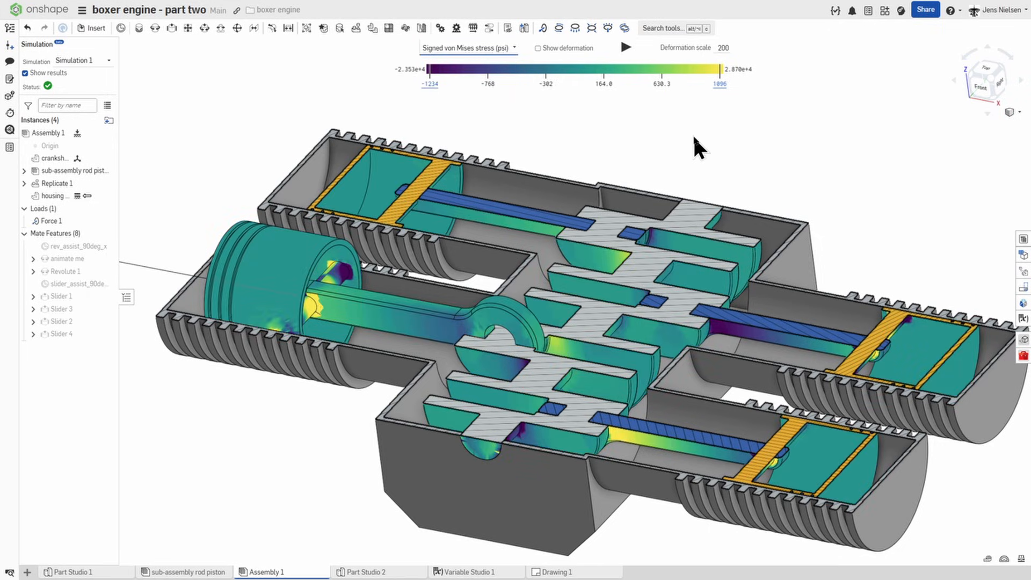
right_click_drag(694, 137, 691, 119)
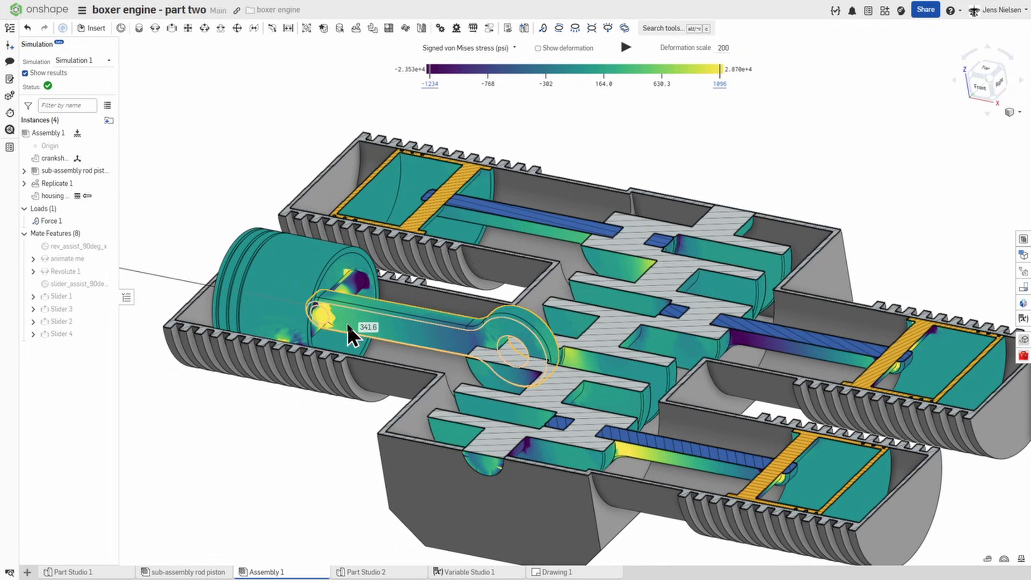
left_click(625, 45)
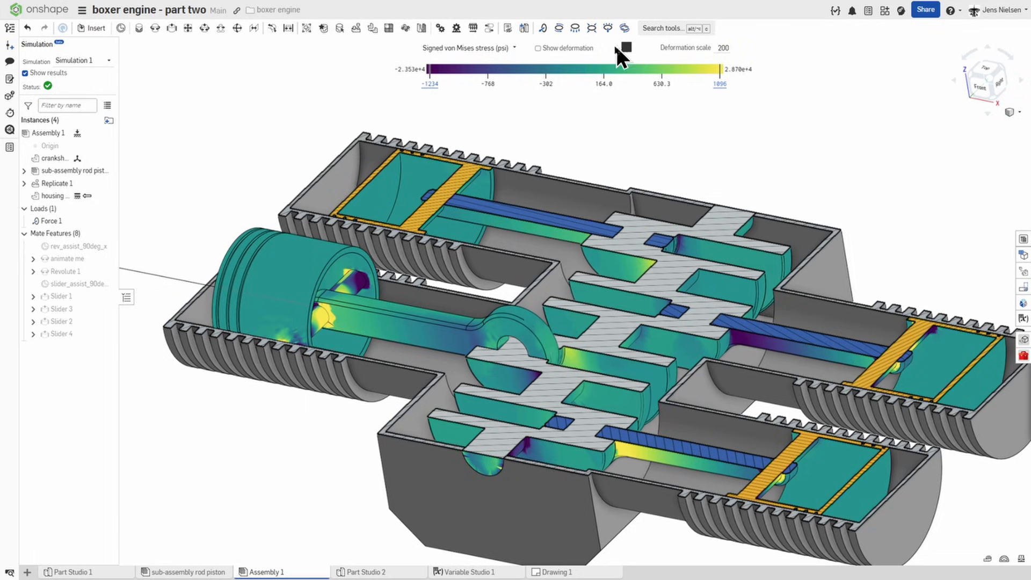
Step: Switch the Simulation 1 plot to Safety factor
left_click(514, 48)
left_click(473, 90)
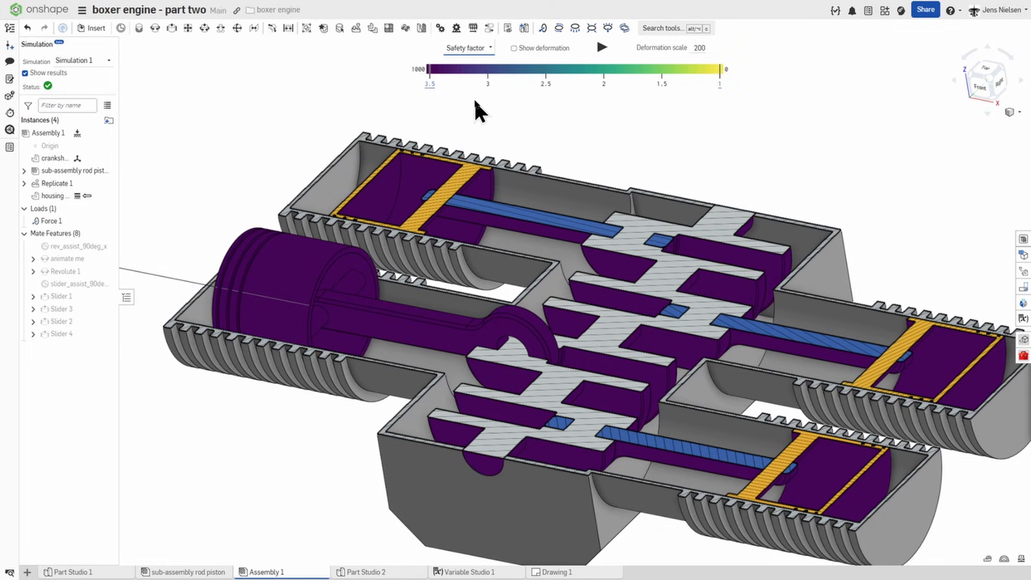
right_click_drag(450, 102, 471, 105)
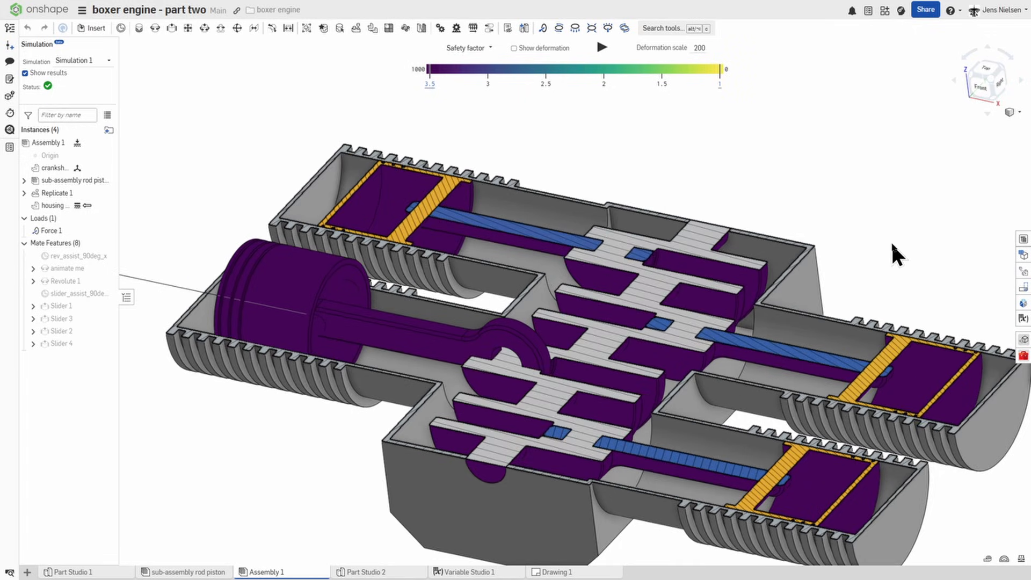
Step: Open the simulation overview for Assembly 1 and add a modal simulation
left_click(1023, 305)
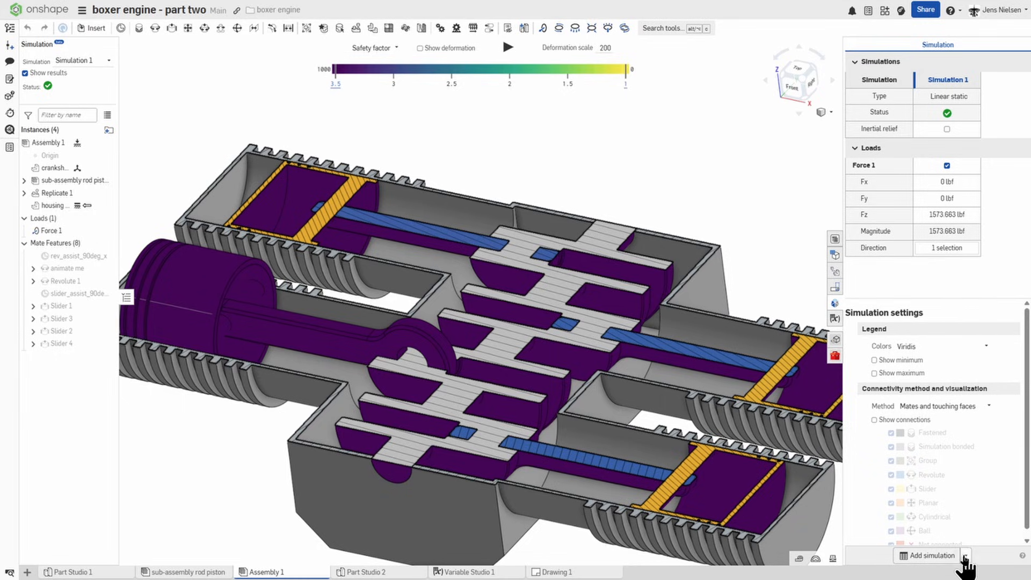
left_click(949, 556)
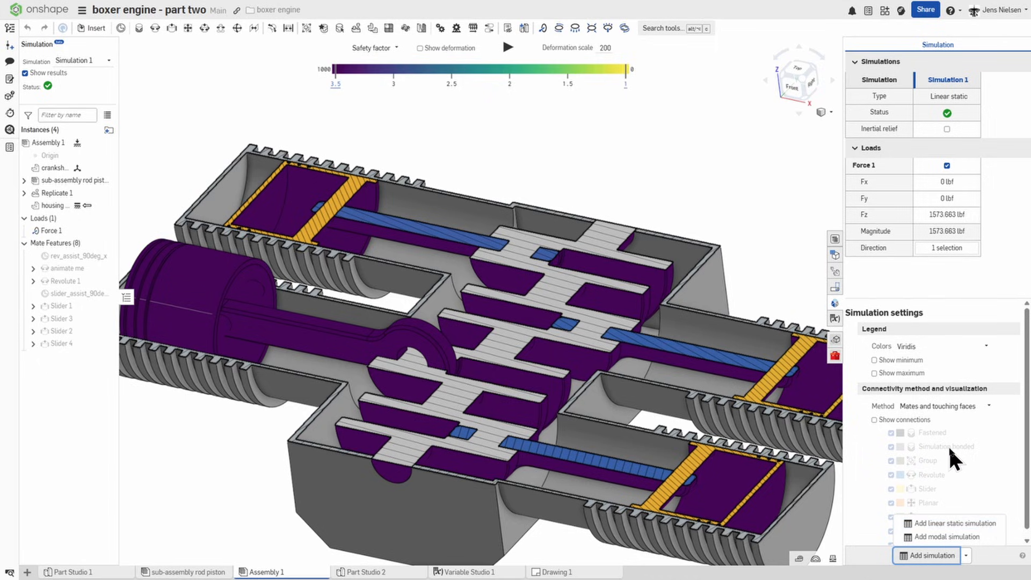
left_click(933, 535)
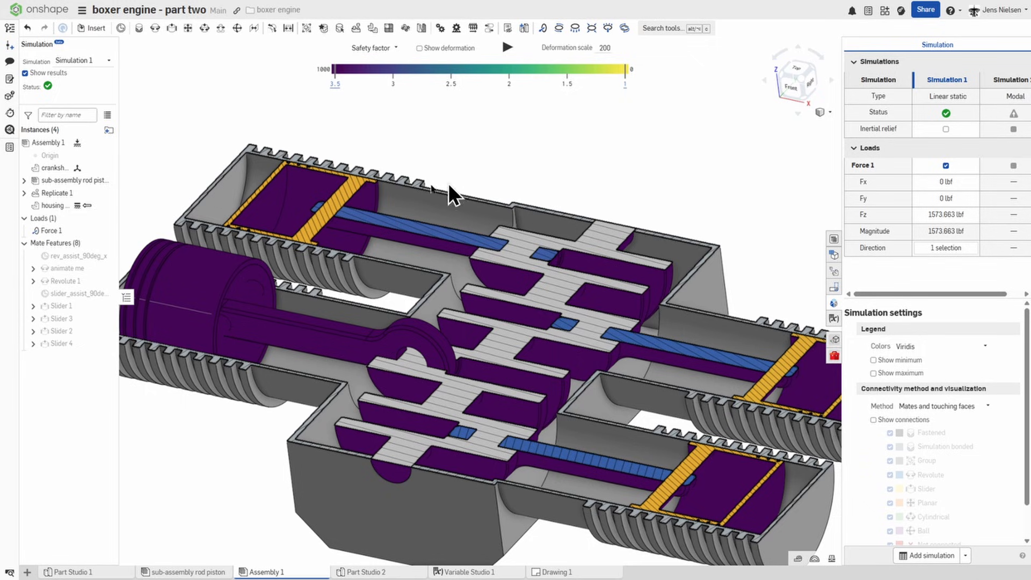
Step: Ask the AI Advisor "modal analysis?", read its explanation and close the advisor
left_click(10, 129)
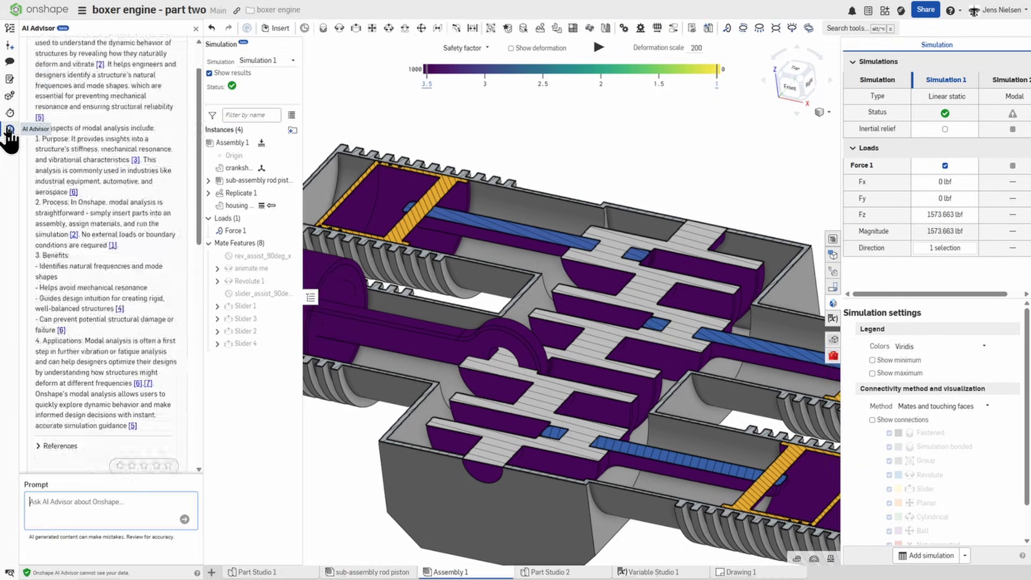
left_click(76, 503)
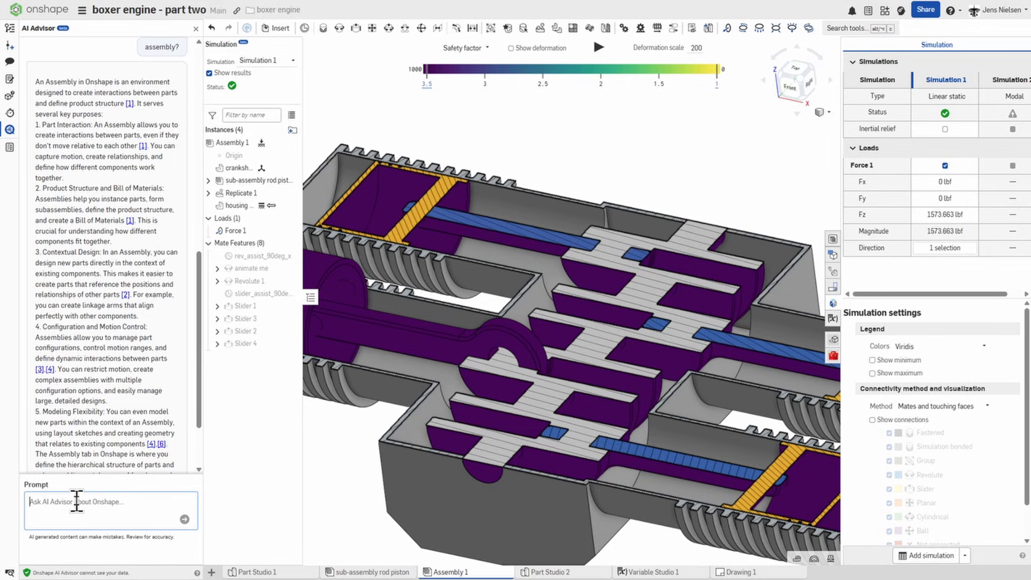
type("modal ana")
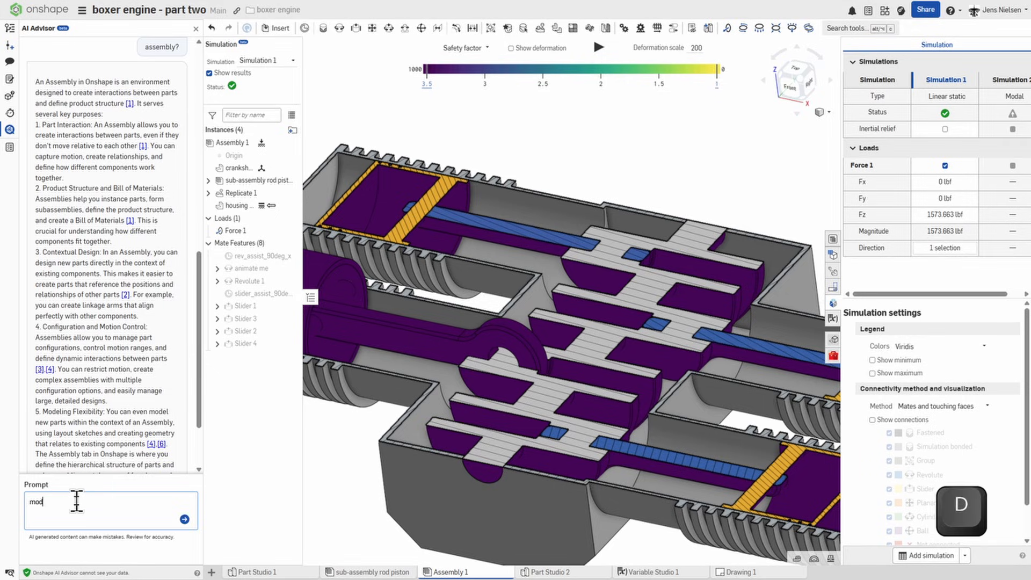
type("lys")
type("is?")
key("Return")
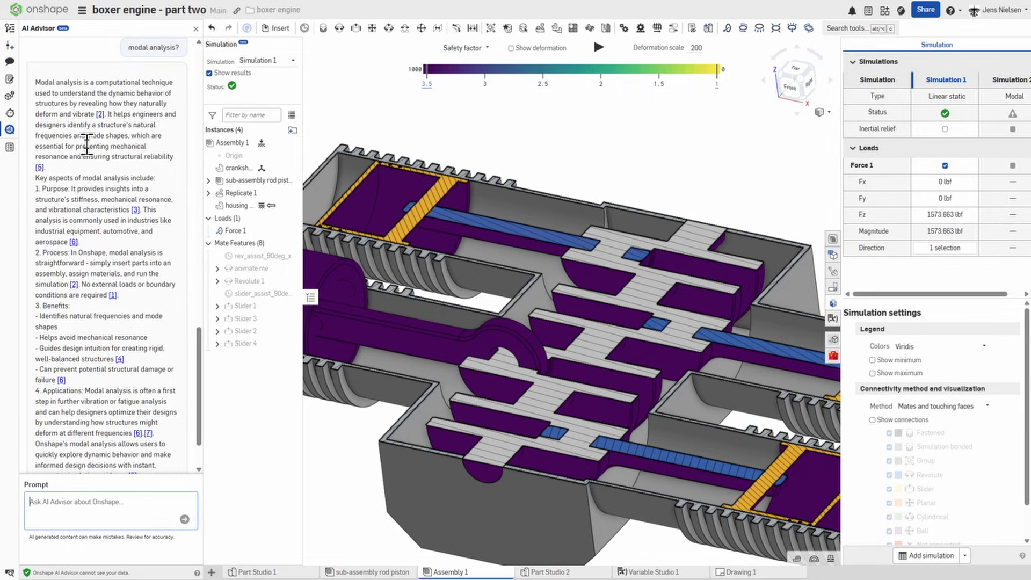
left_click(9, 130)
Step: Check the Fz value and load direction of Force 1 in Simulation 1, keeping its settings
left_click(941, 214)
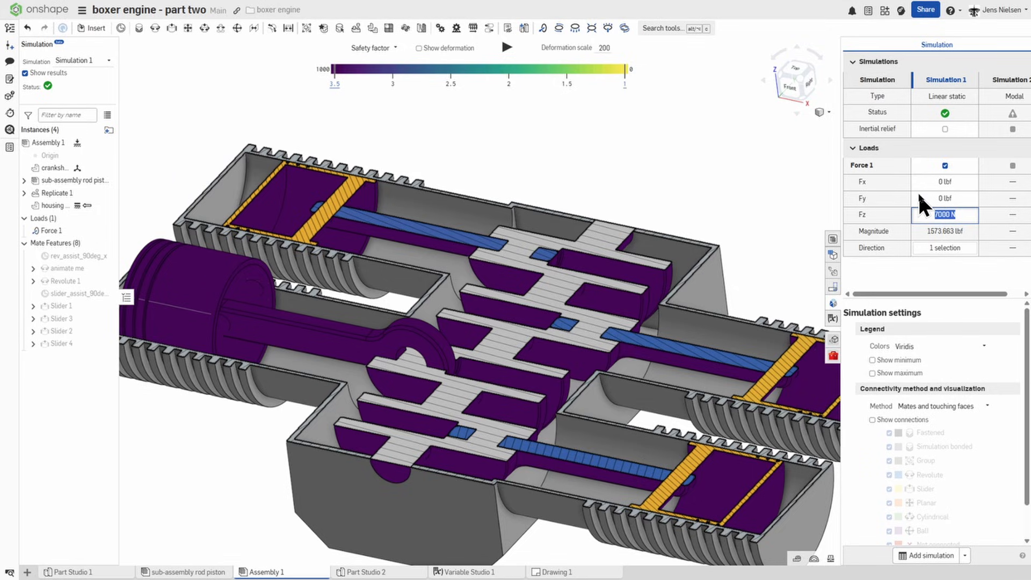
left_click(937, 247)
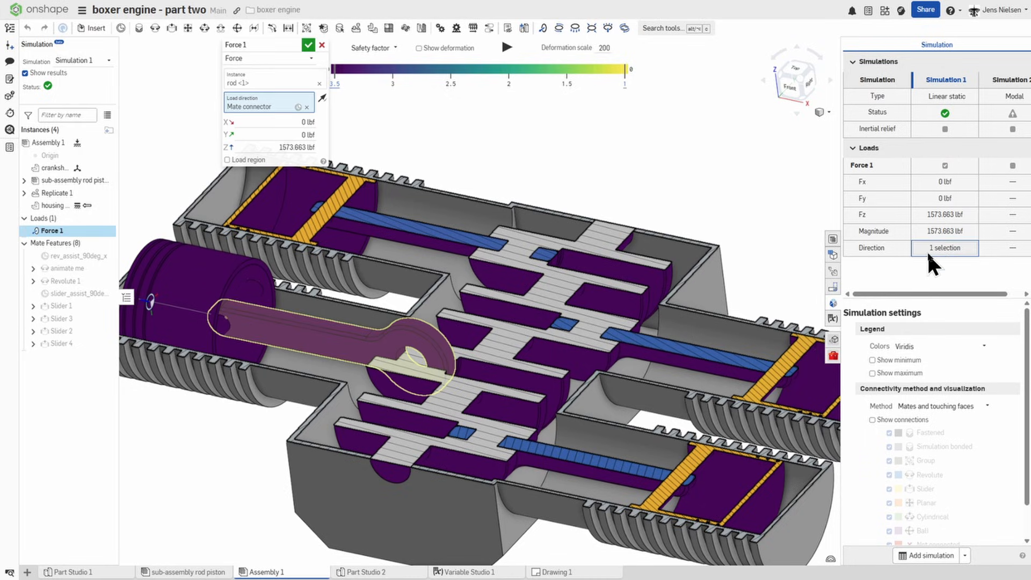
left_click(310, 45)
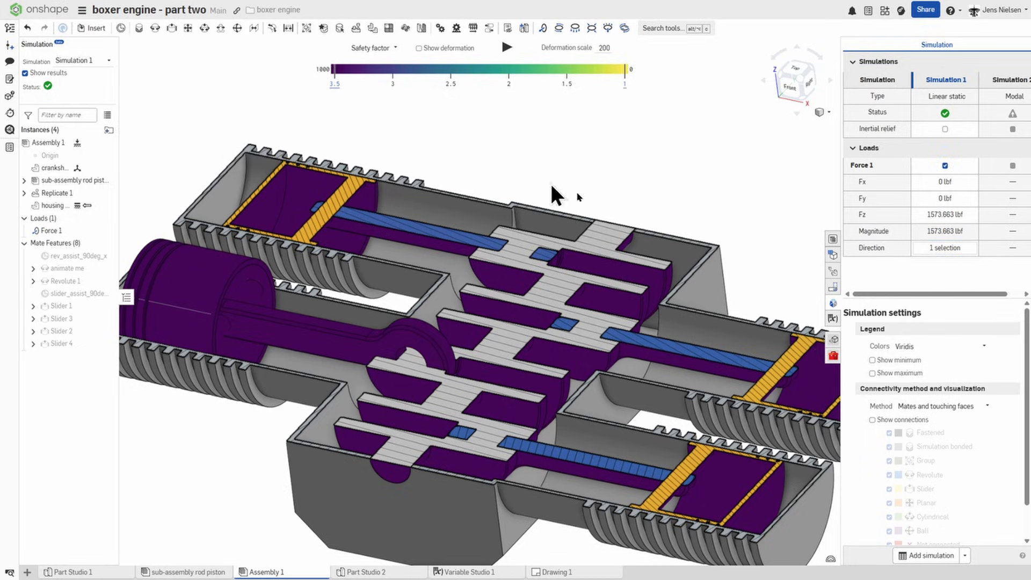
Step: Try the Blue → Red, Plasma and Rainbow legend colors on the safety factor plot, and return to Viridis
left_click(965, 346)
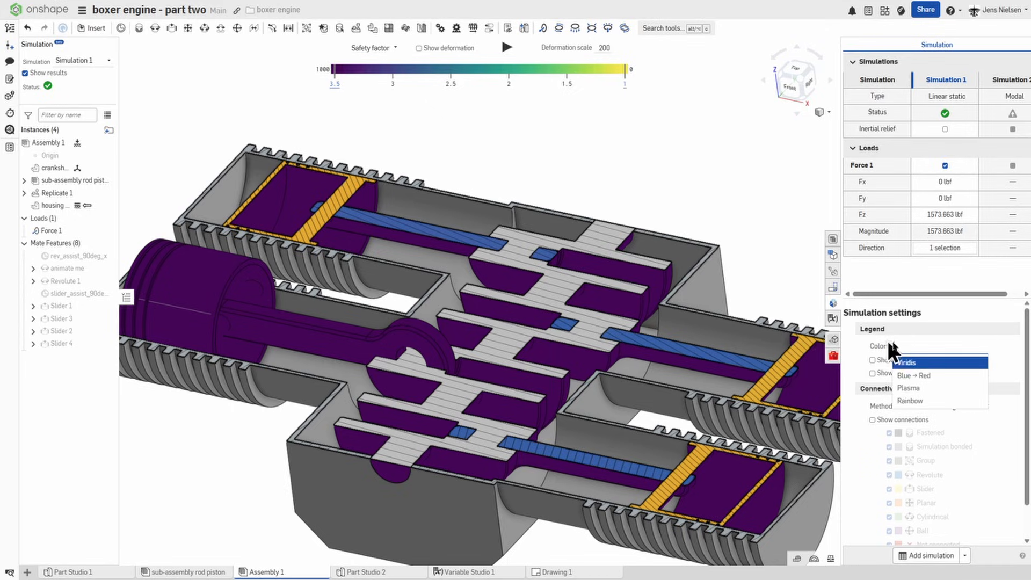
left_click(919, 378)
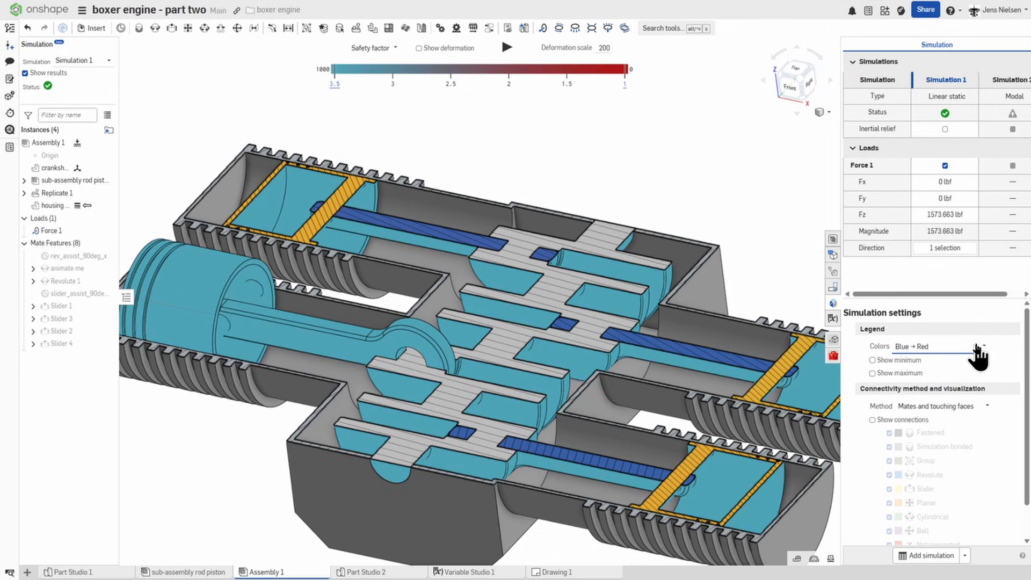
left_click(983, 344)
left_click(933, 384)
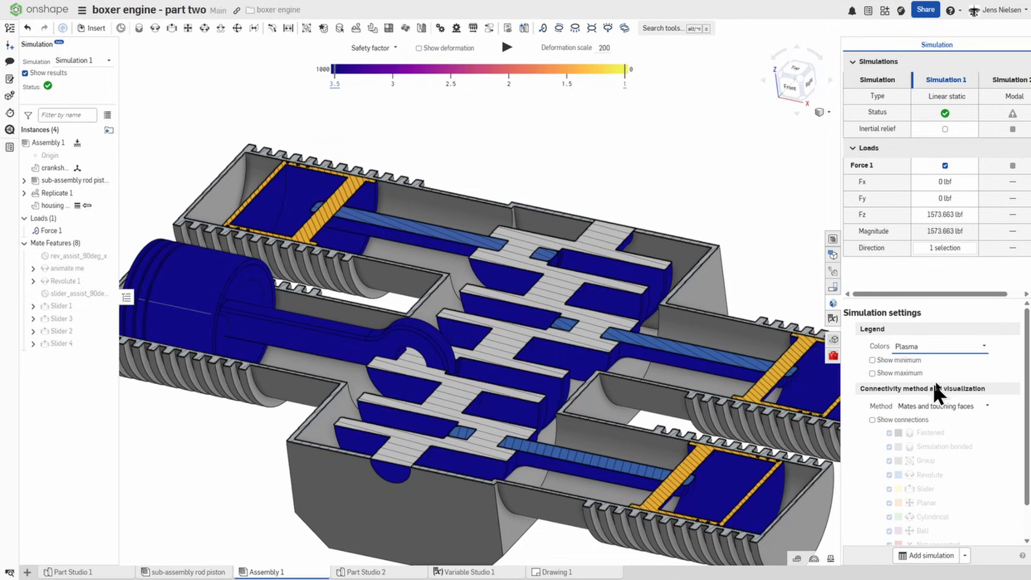
left_click(987, 351)
left_click(920, 394)
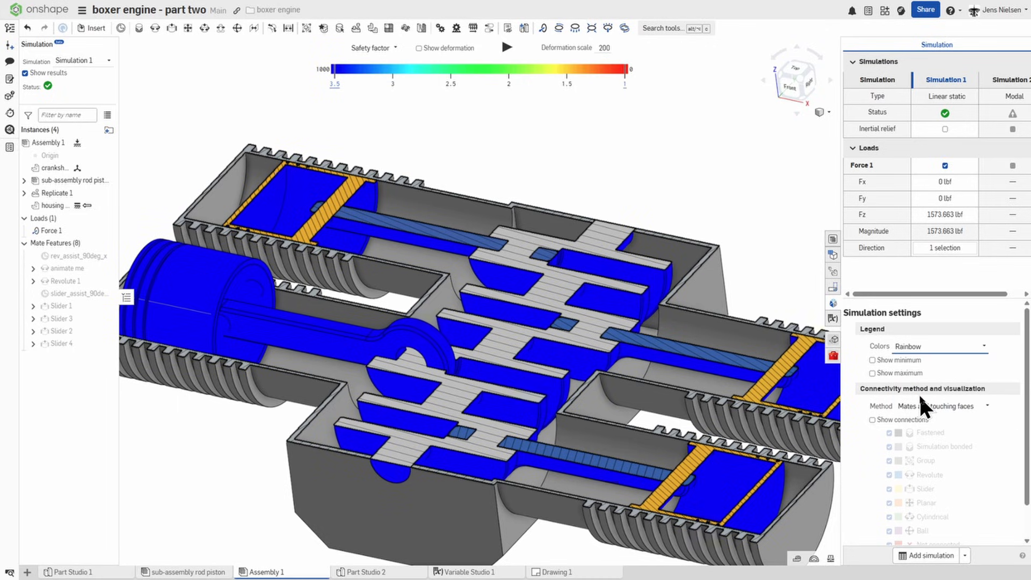
left_click(984, 346)
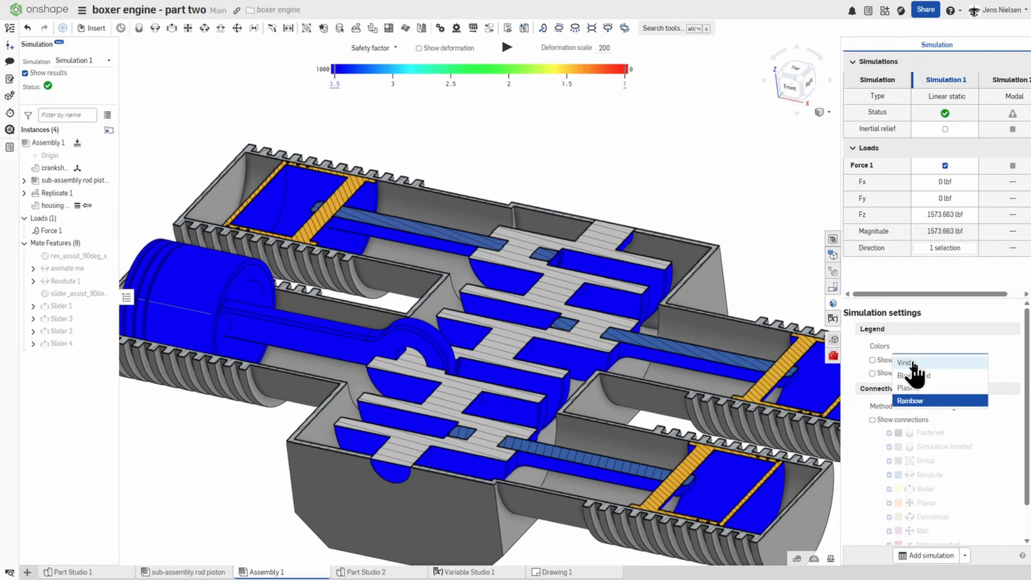
left_click(914, 373)
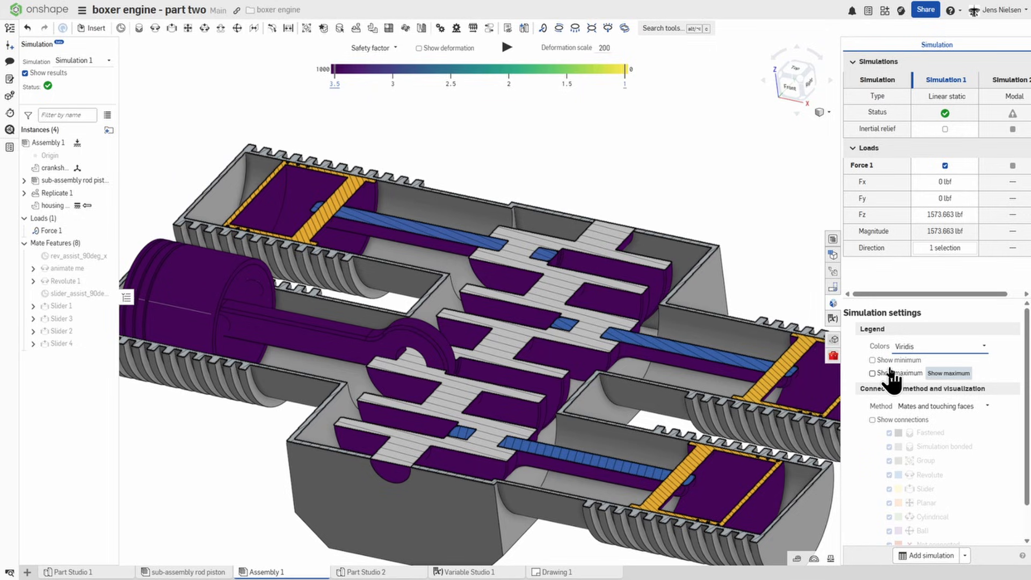
Step: Show the minimum and maximum labels on the safety factor plot, examine both, and hide them again
left_click(872, 360)
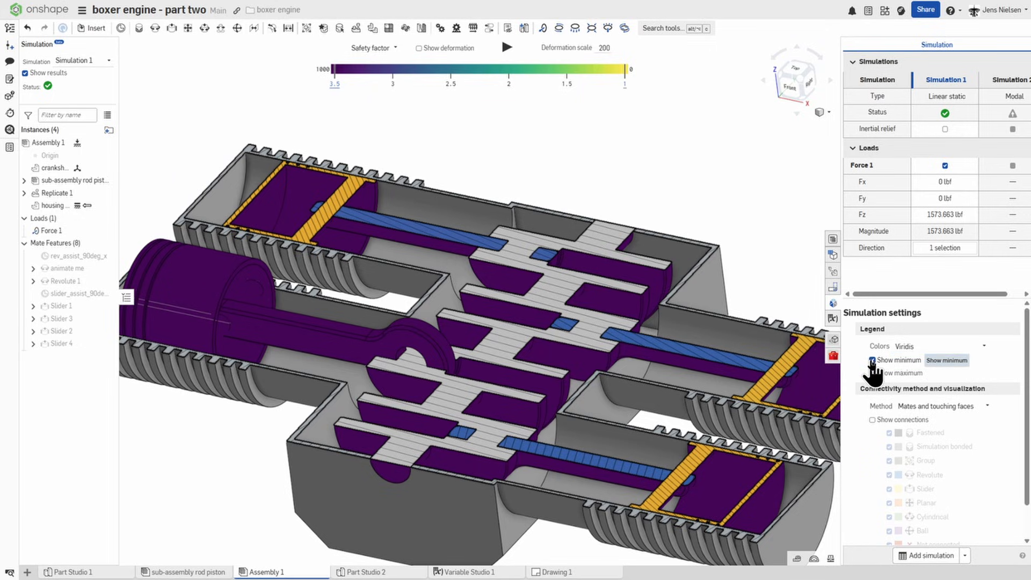
left_click(872, 373)
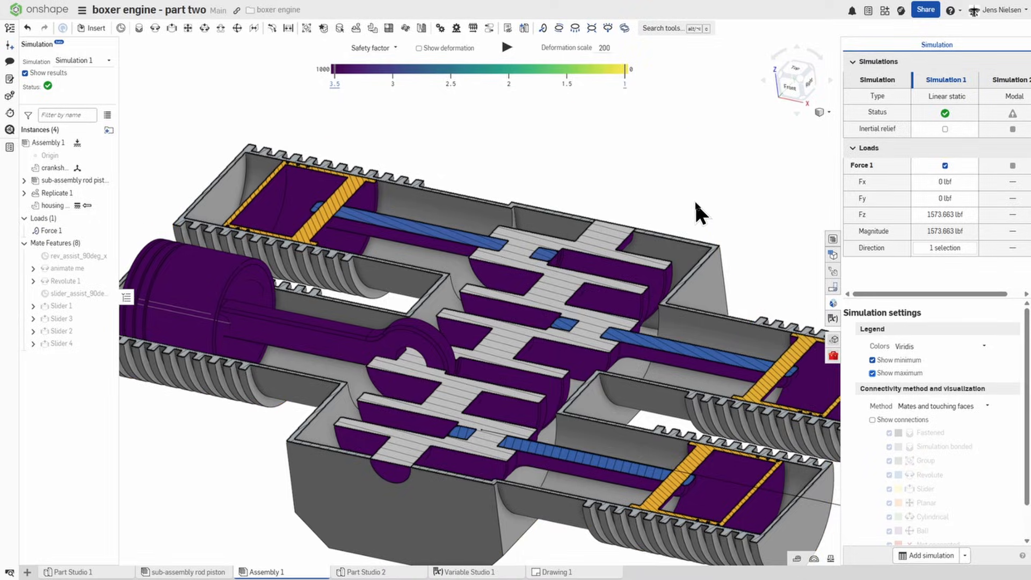
scroll(695, 202, "down", 3)
scroll(695, 202, "down", 3)
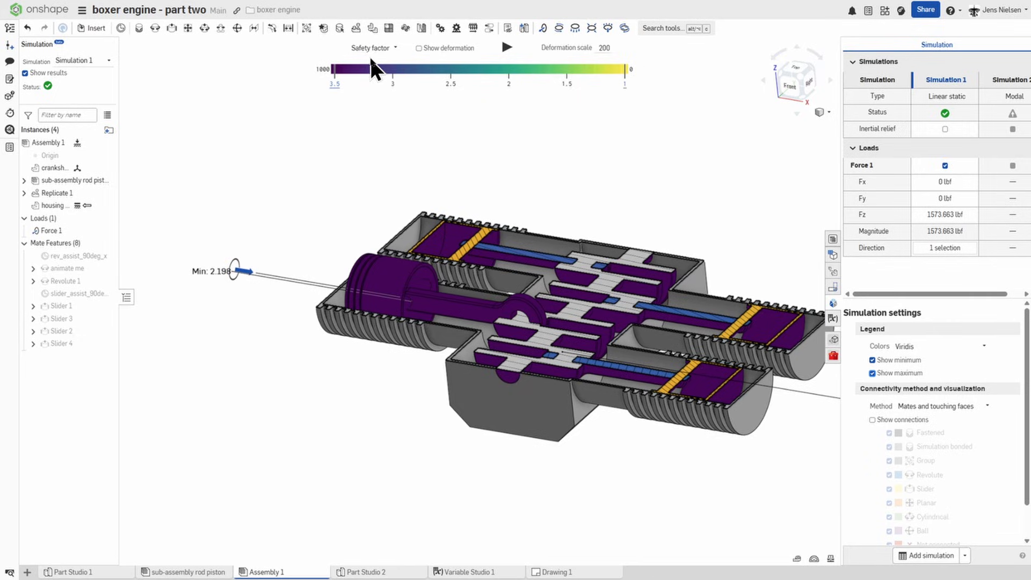
scroll(591, 252, "down", 2)
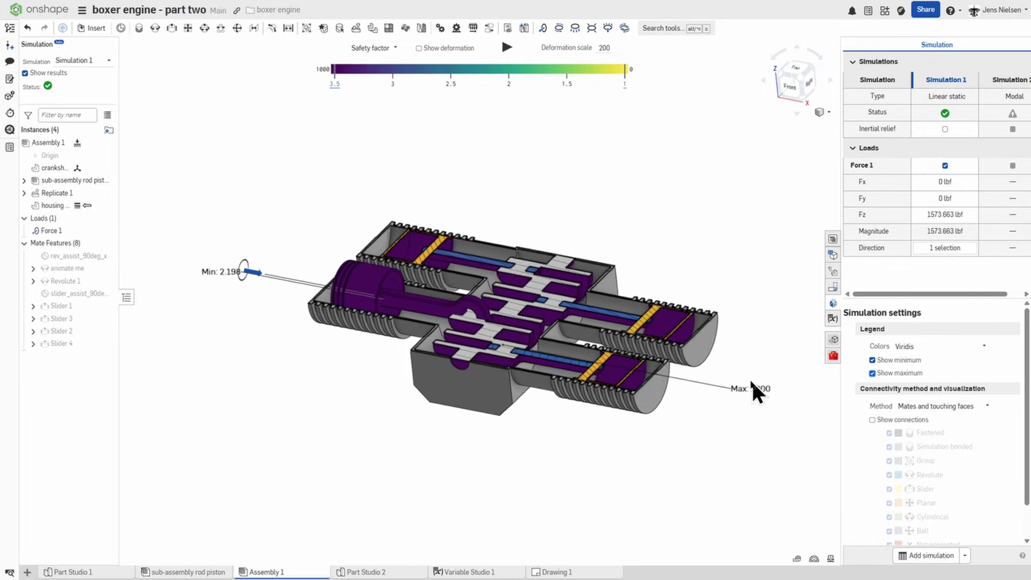
left_click(873, 373)
left_click(873, 359)
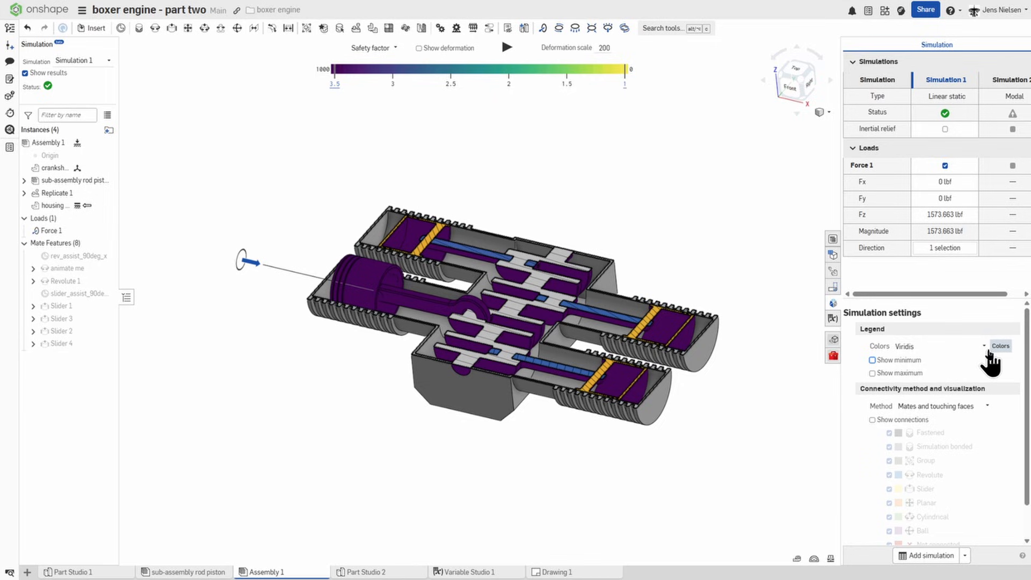
left_click(986, 407)
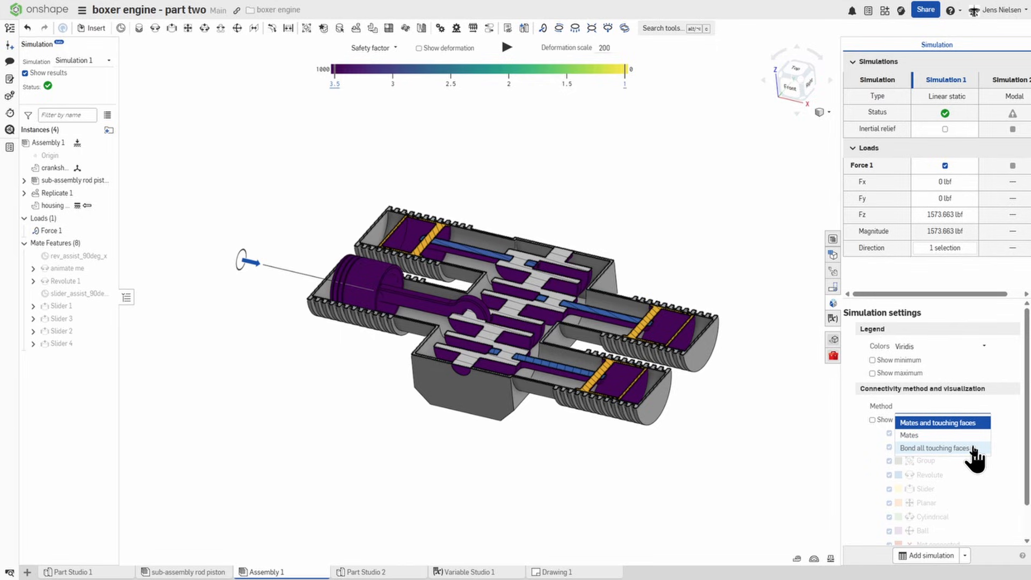
left_click(802, 454)
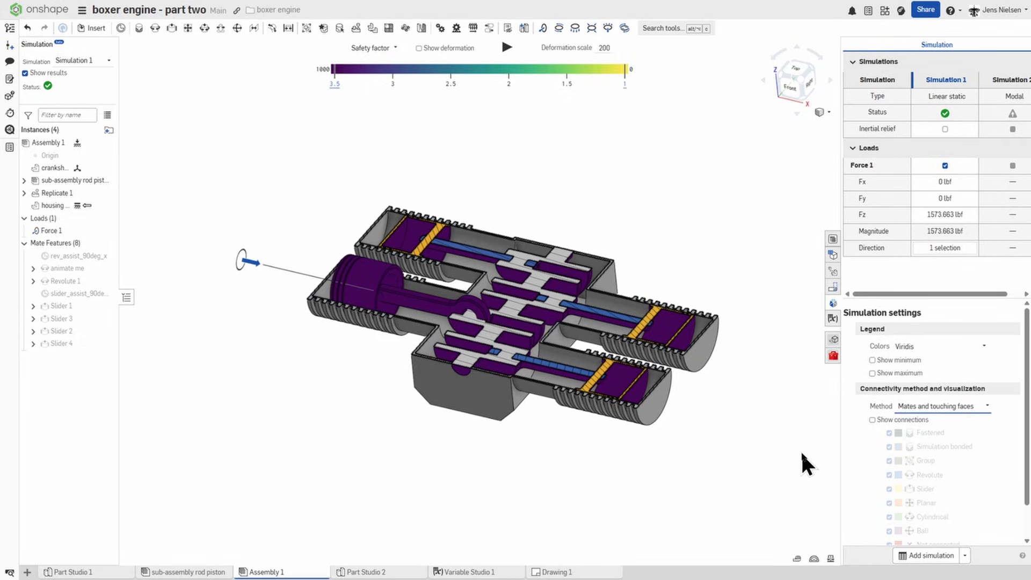